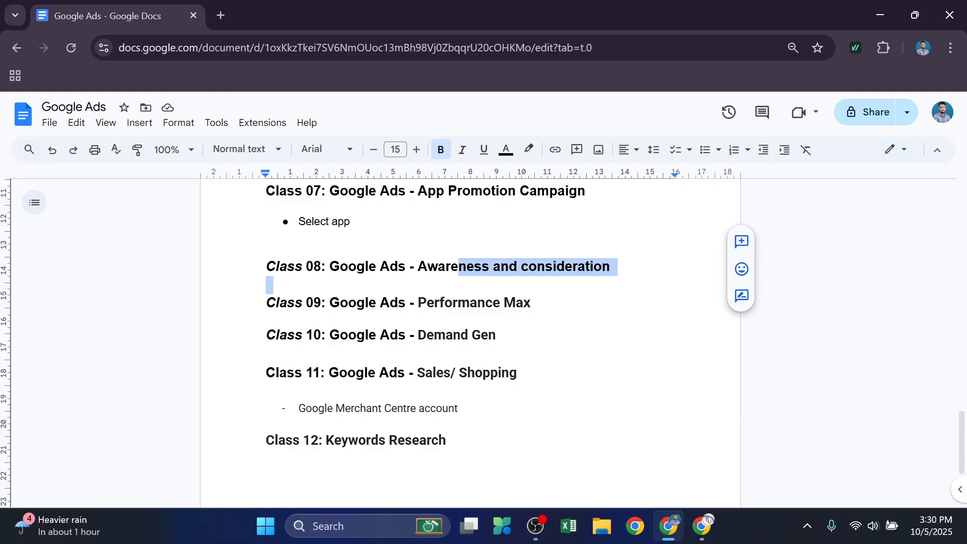
# - Switch to the Google Ads browser window and start creating a new campaign
pyautogui.click(502, 302)
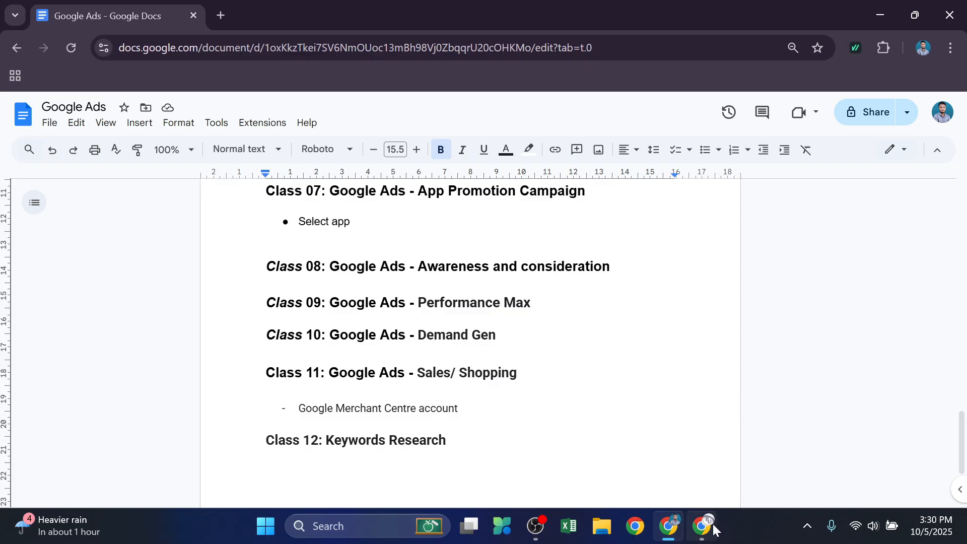
pyautogui.moveTo(702, 526)
pyautogui.click(694, 474)
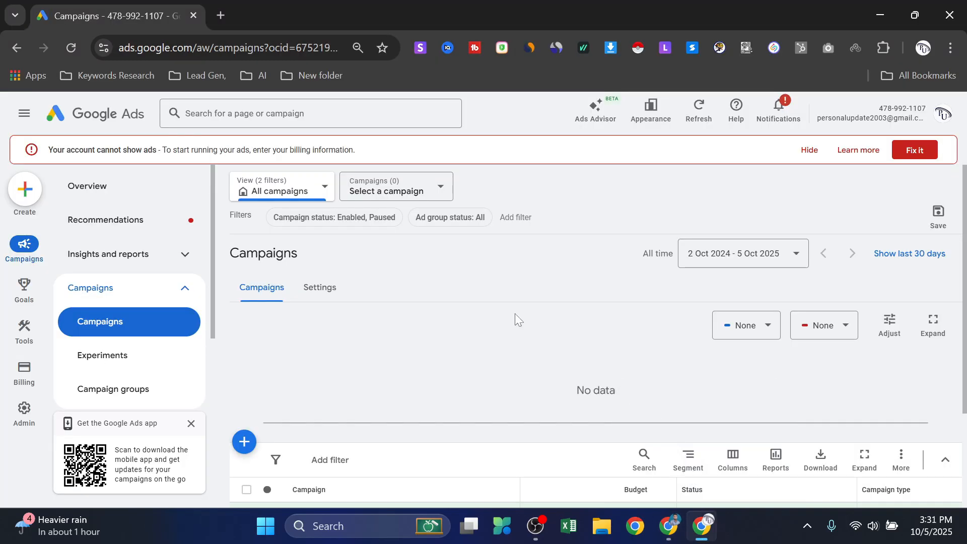
pyautogui.click(30, 193)
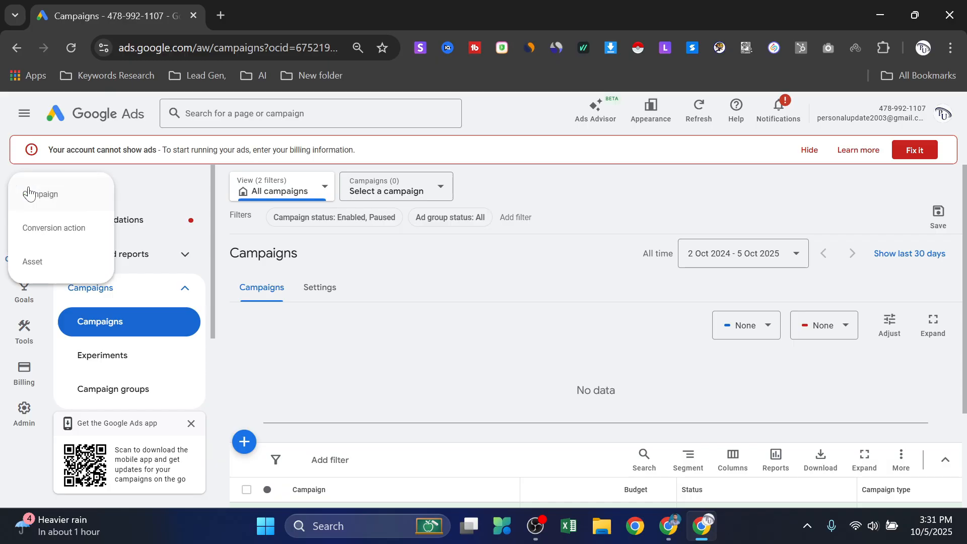
pyautogui.click(56, 196)
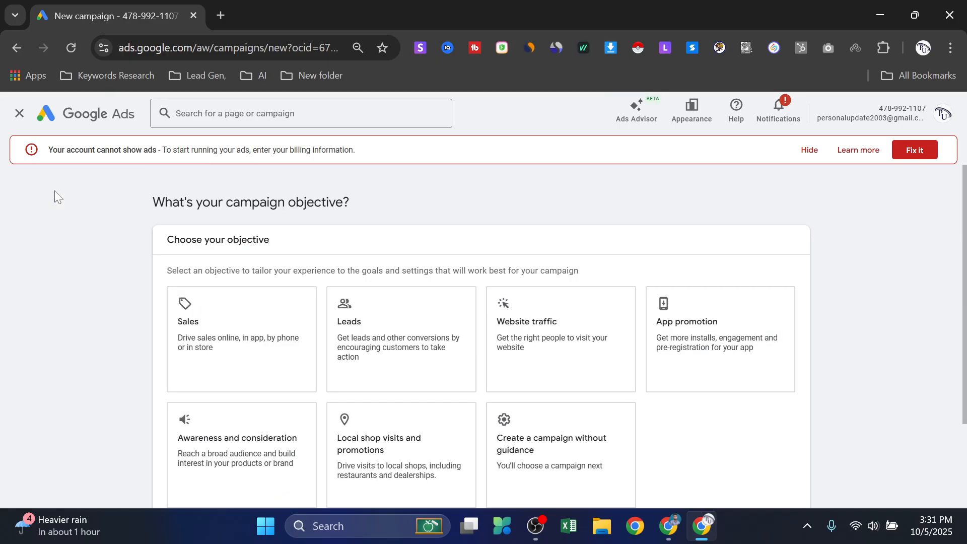
# - Choose to create a campaign without guidance, select the Performance Max type, and continue with the existing conversion goal and Merchant Centre account
pyautogui.scroll(-2, 416, 244)
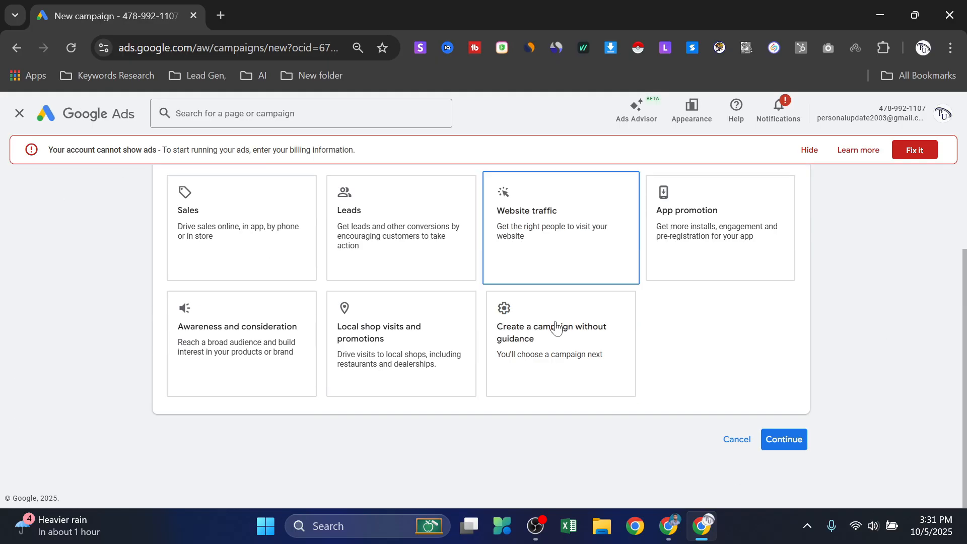
pyautogui.click(569, 350)
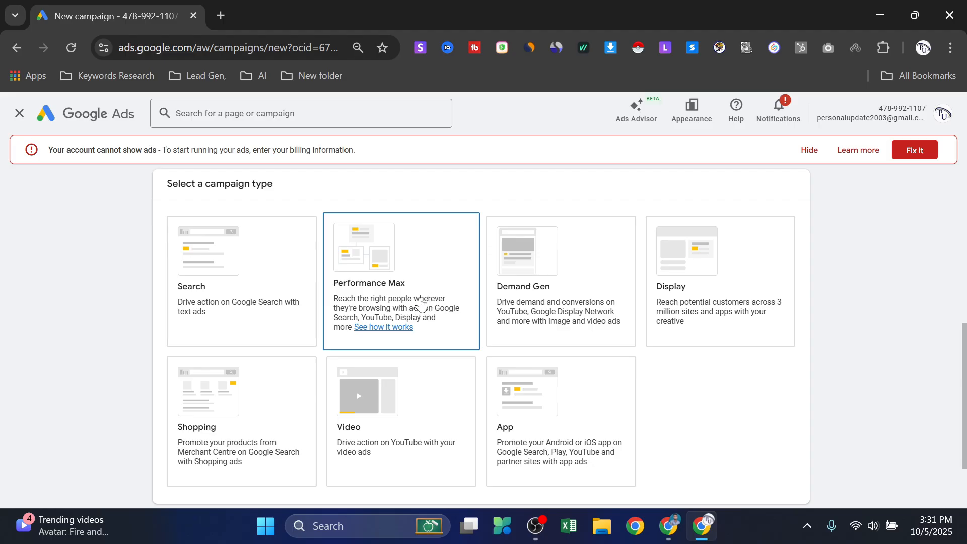
pyautogui.click(421, 301)
pyautogui.scroll(-5, 423, 288)
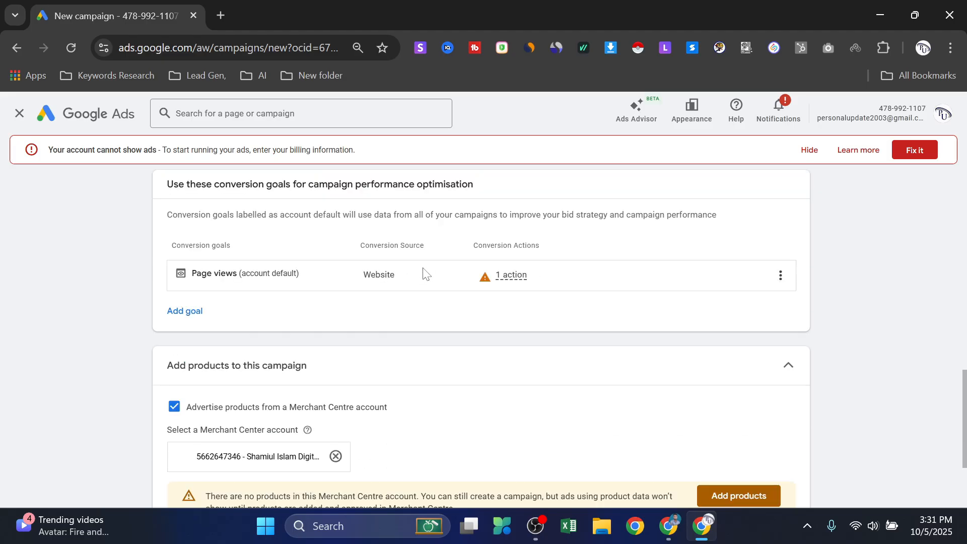
pyautogui.scroll(6, 416, 300)
pyautogui.scroll(-7, 425, 280)
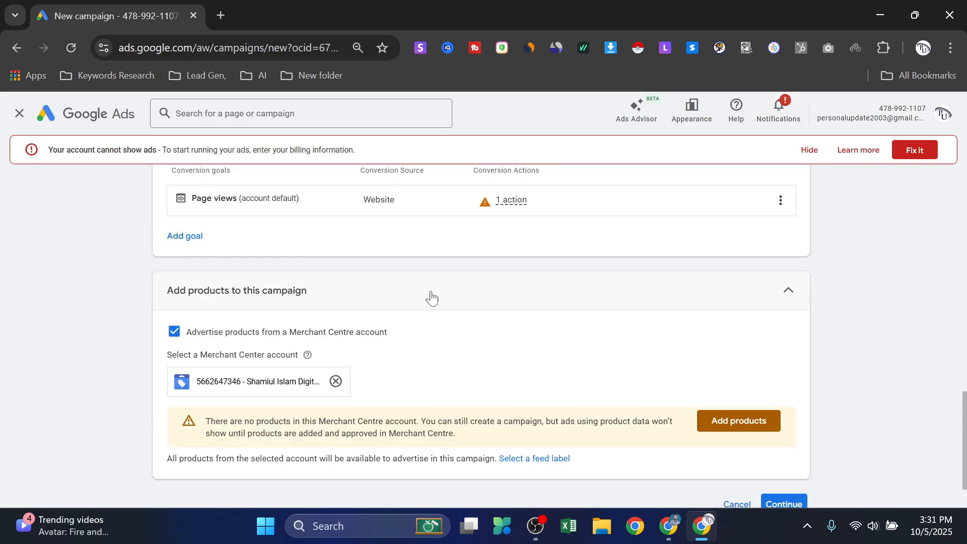
pyautogui.scroll(-2, 432, 299)
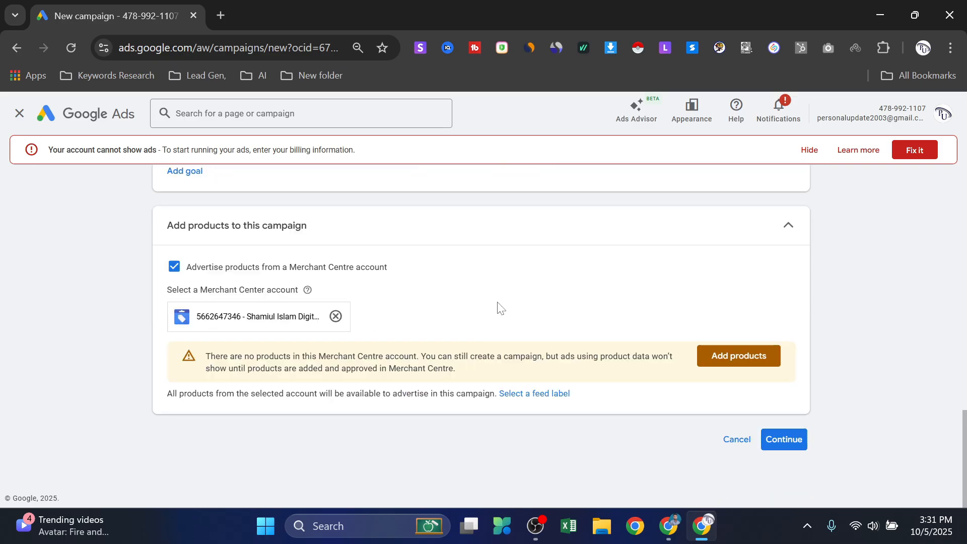
pyautogui.click(793, 440)
# - Name the campaign "Performance Max-6 demo" and start it as a new campaign instead of finishing a saved draft
pyautogui.scroll(-2, 422, 367)
pyautogui.scroll(-1, 422, 368)
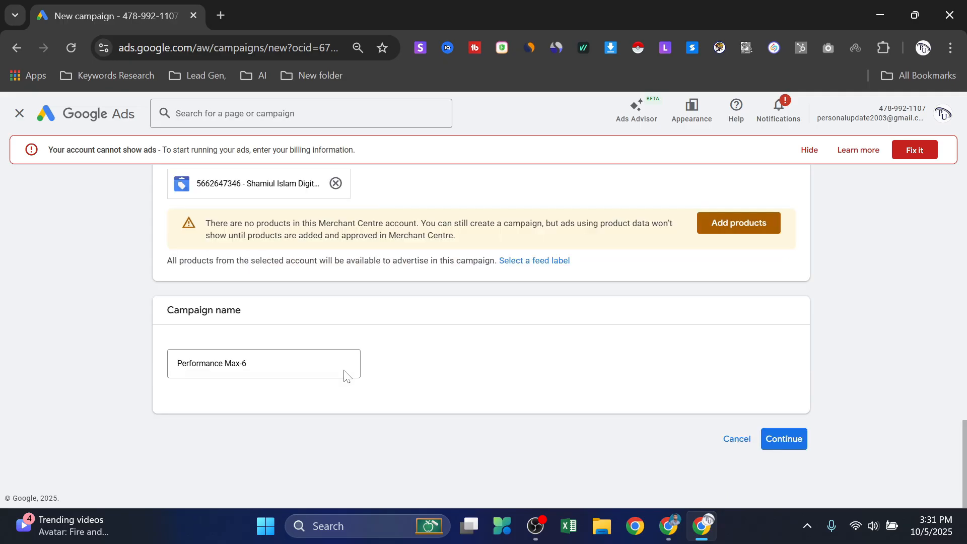
pyautogui.click(346, 371)
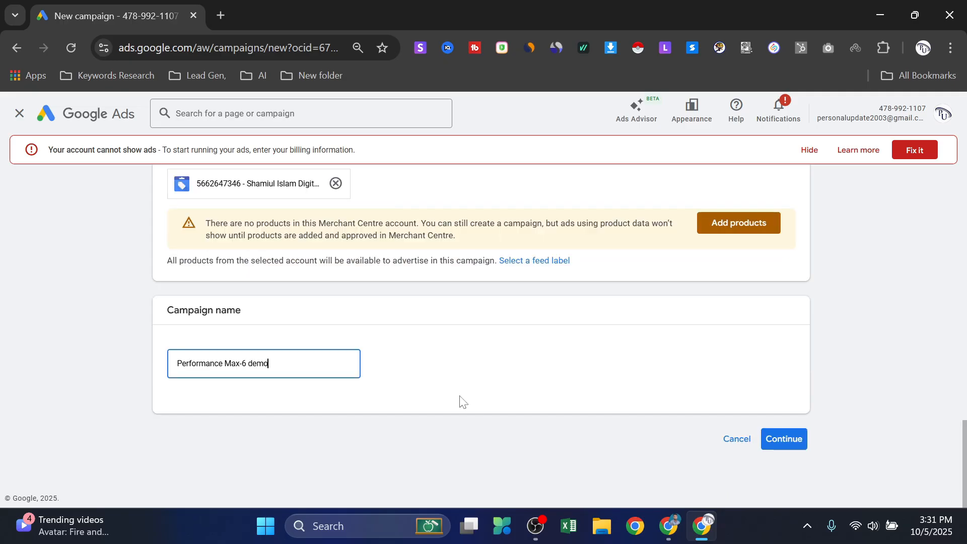
pyautogui.click(777, 439)
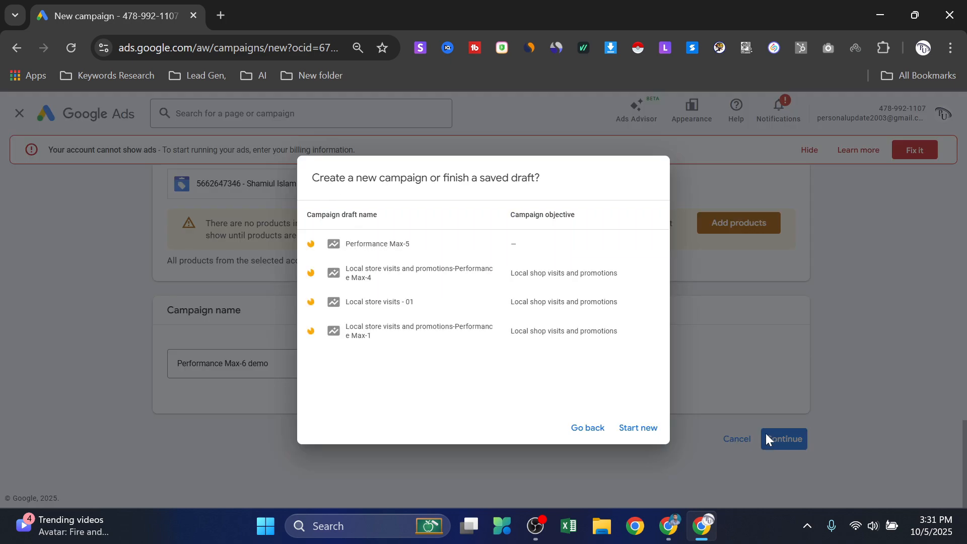
pyautogui.click(639, 427)
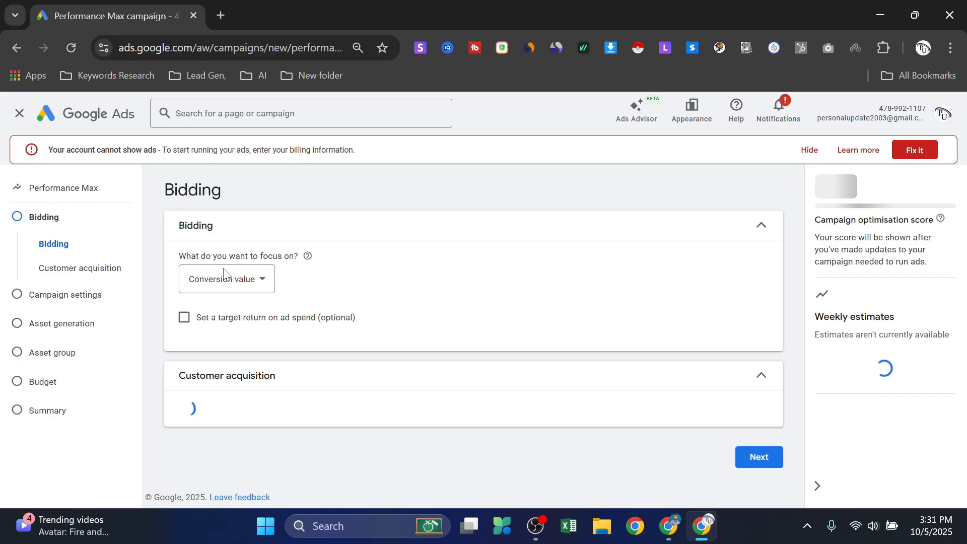
# - Set the bidding focus to Conversions and proceed to the campaign settings
pyautogui.click(263, 284)
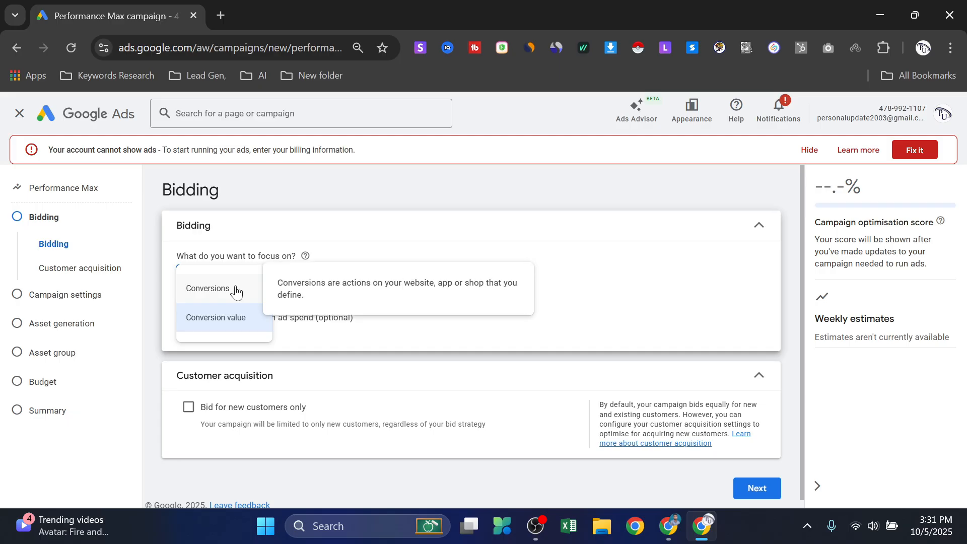
pyautogui.click(236, 291)
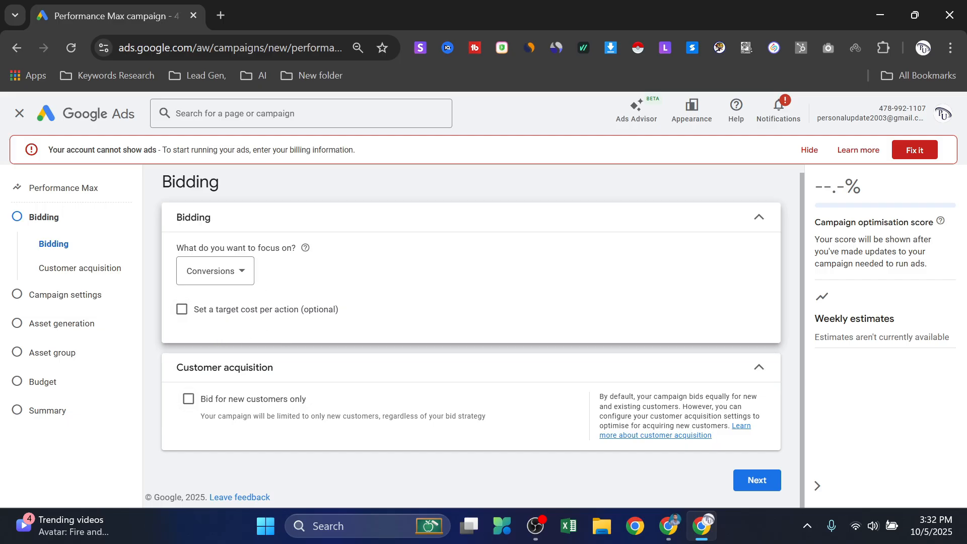
pyautogui.click(758, 481)
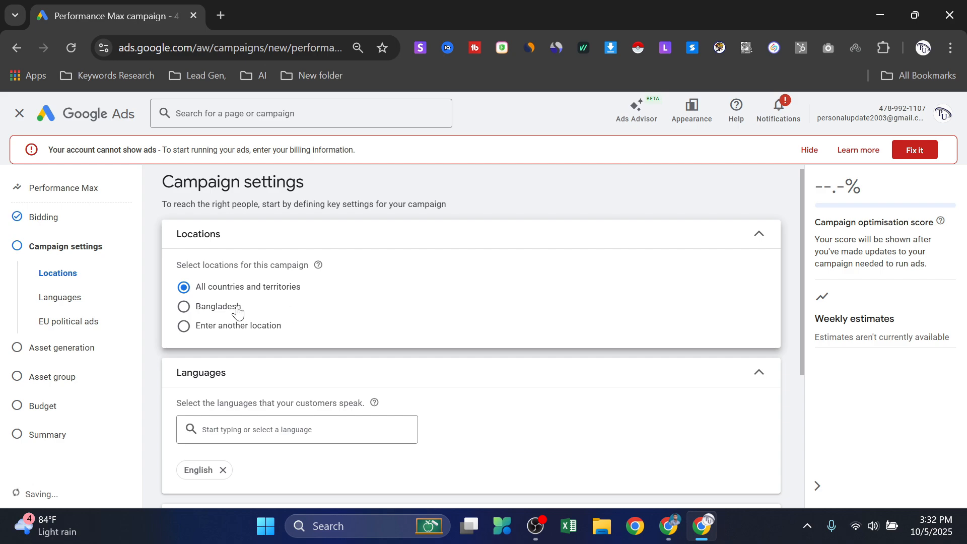
# - Target Bangladesh as the campaign location and add Bengali to the customer languages
pyautogui.click(238, 312)
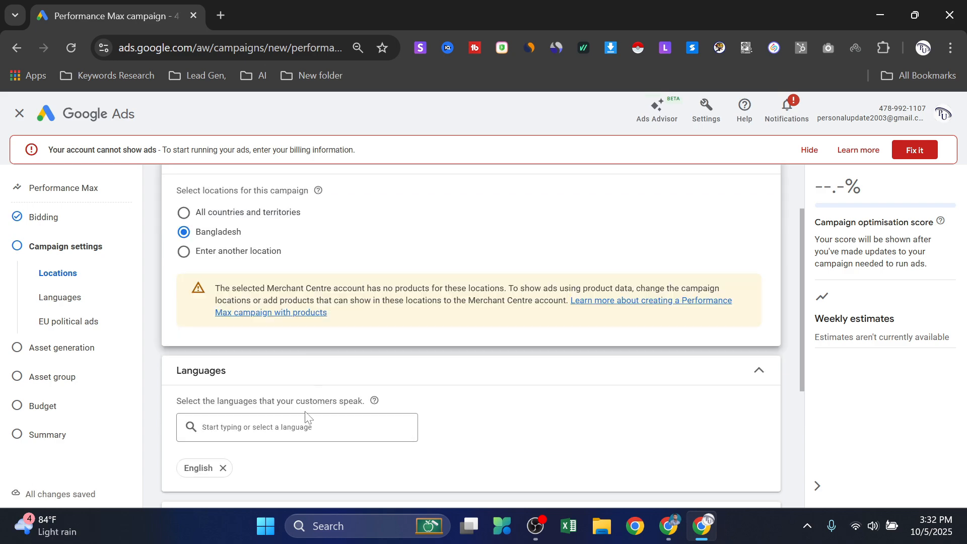
pyautogui.click(302, 427)
pyautogui.scroll(-2, 353, 348)
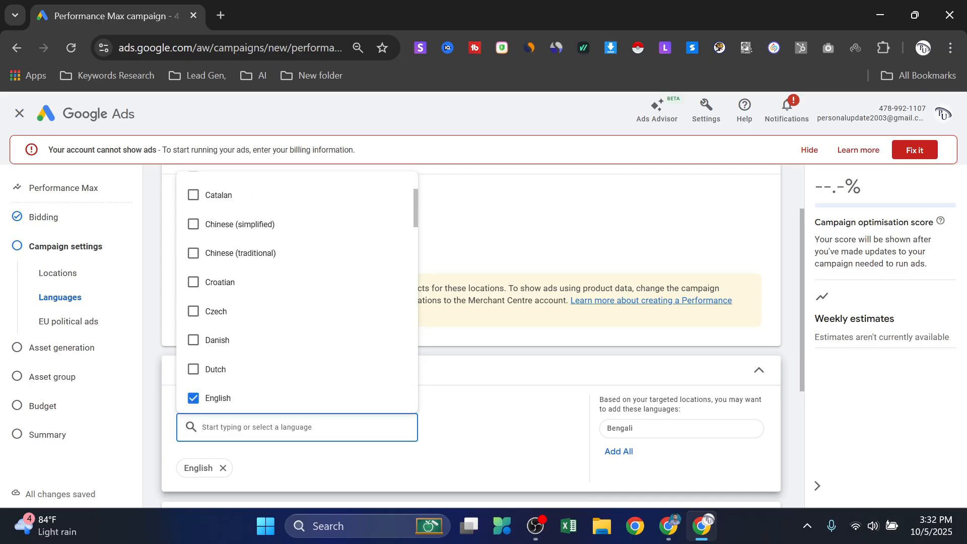
pyautogui.click(552, 224)
pyautogui.scroll(-3, 430, 337)
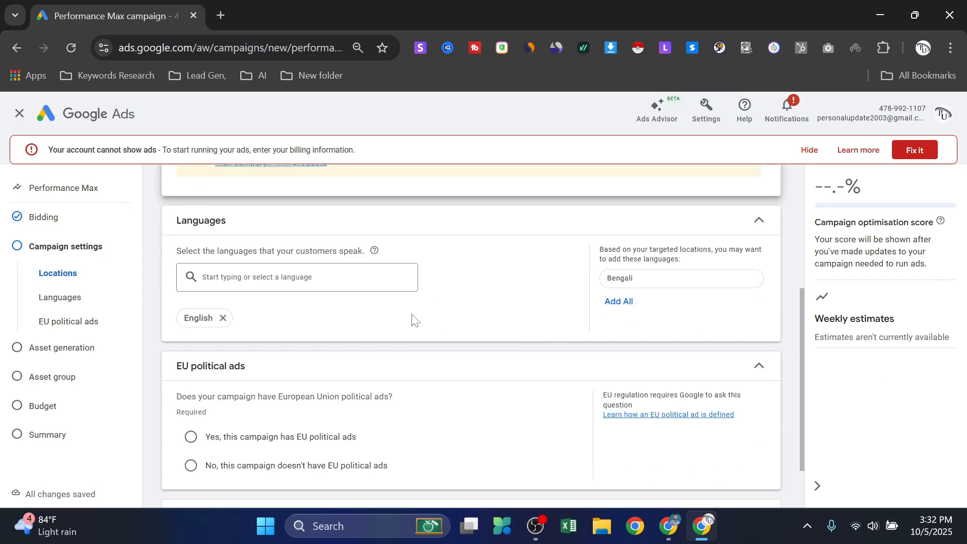
pyautogui.click(642, 285)
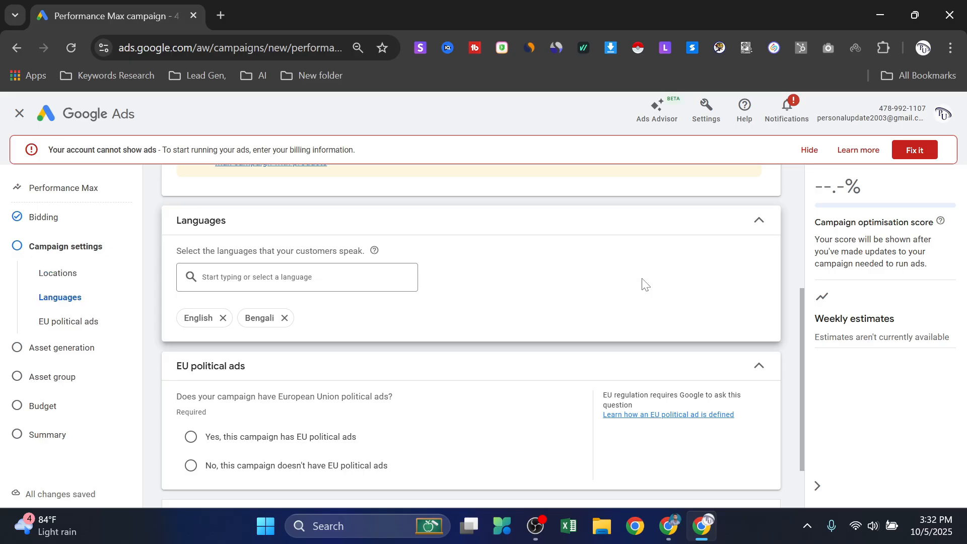
# - Declare that the campaign doesn't have EU political ads
pyautogui.scroll(-2, 385, 318)
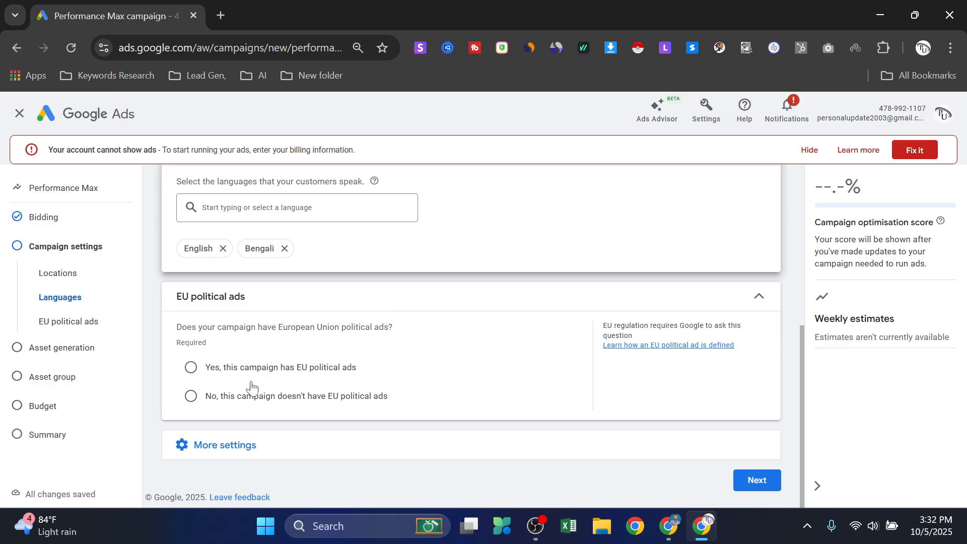
pyautogui.click(191, 397)
pyautogui.scroll(-1, 473, 331)
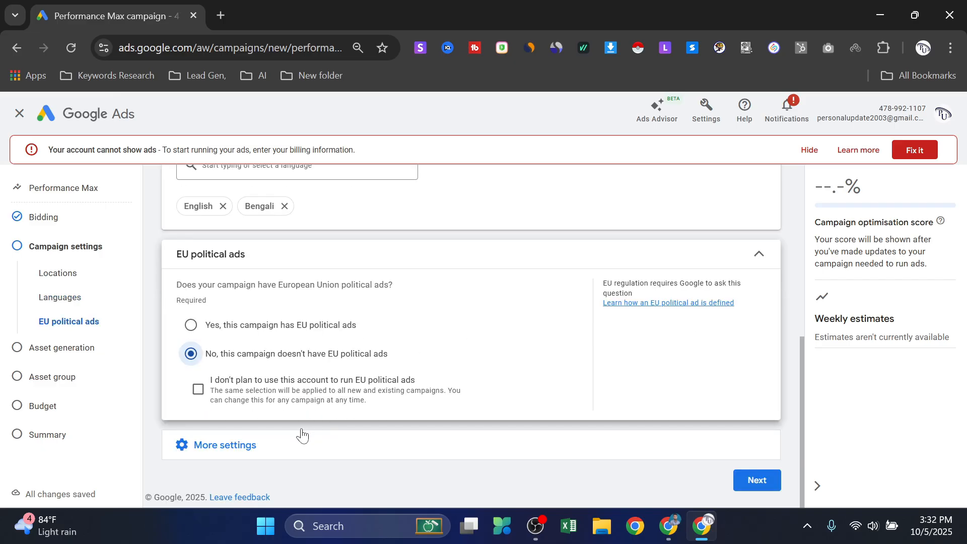
# - Set the campaign's start date to 6 Oct 2025 in the additional settings
pyautogui.click(271, 450)
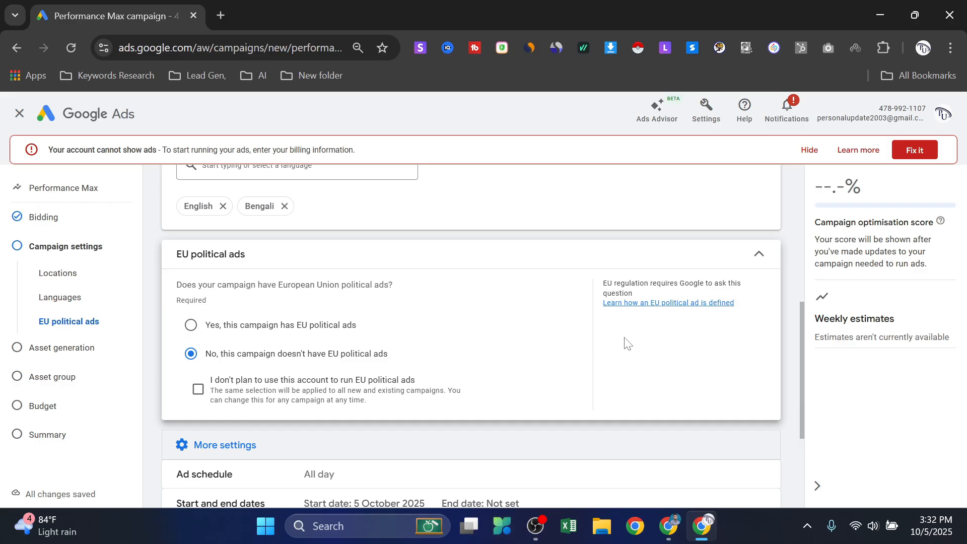
pyautogui.scroll(-2, 558, 328)
pyautogui.scroll(-2, 557, 332)
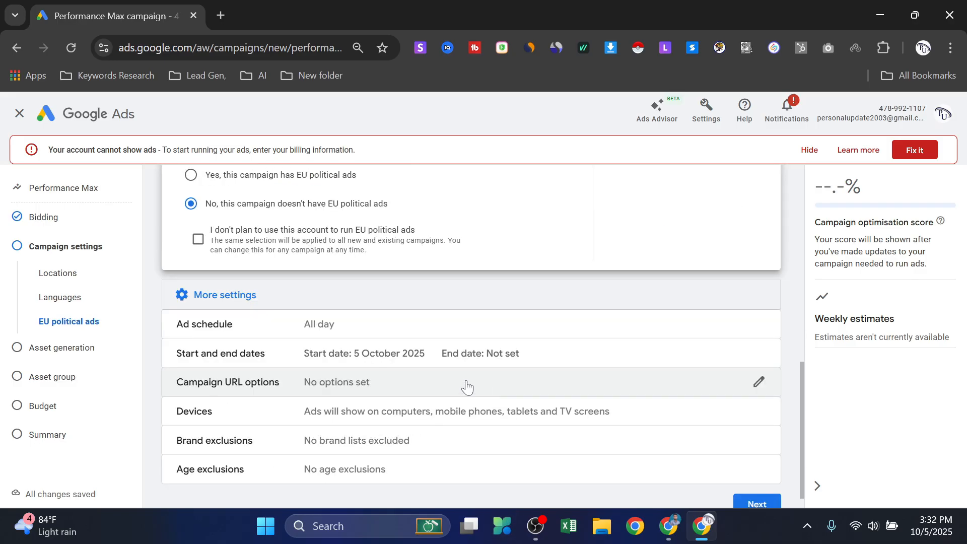
pyautogui.scroll(-1, 389, 338)
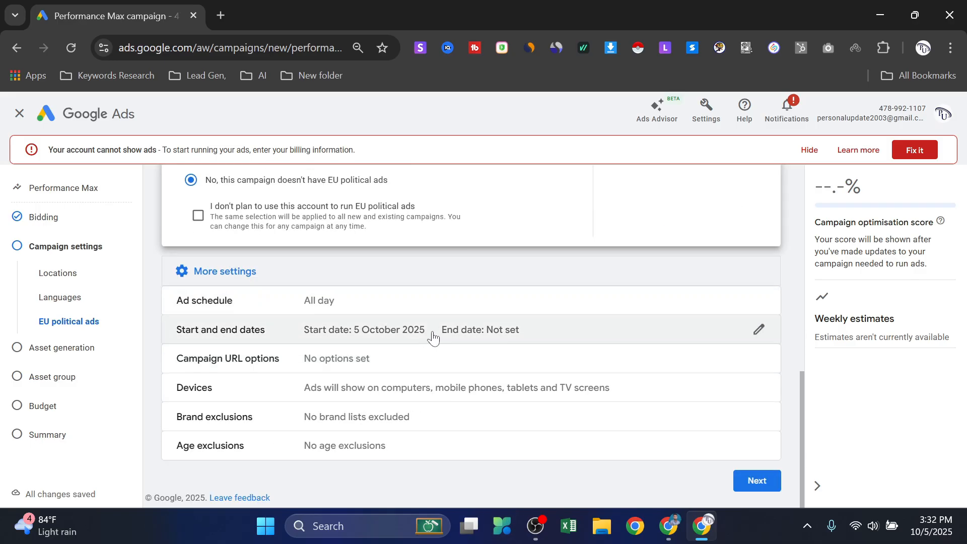
pyautogui.click(758, 333)
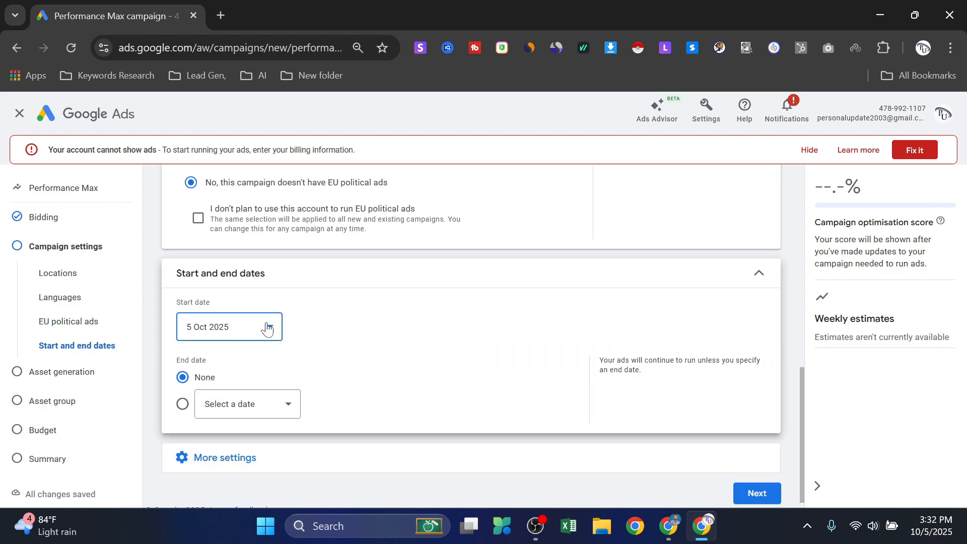
pyautogui.click(269, 326)
pyautogui.click(187, 244)
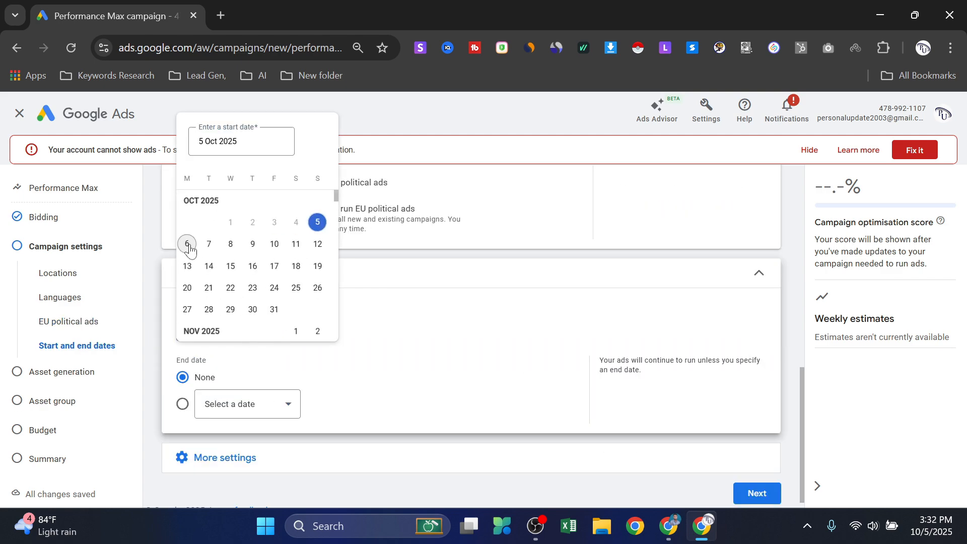
pyautogui.scroll(-1, 443, 342)
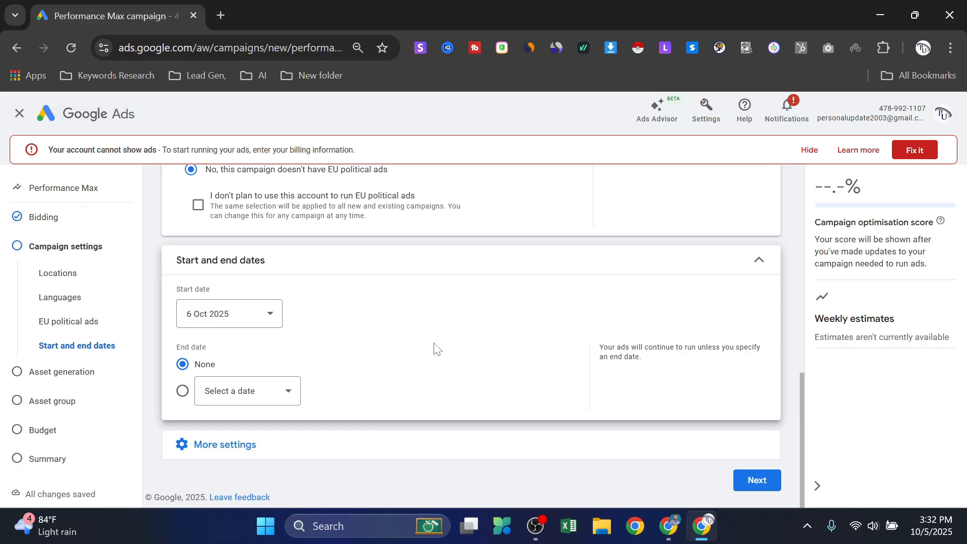
# - Examine the campaign URL options for tracking template, final URL suffix and custom parameters, and collapse the section
pyautogui.click(232, 444)
pyautogui.scroll(-1, 453, 330)
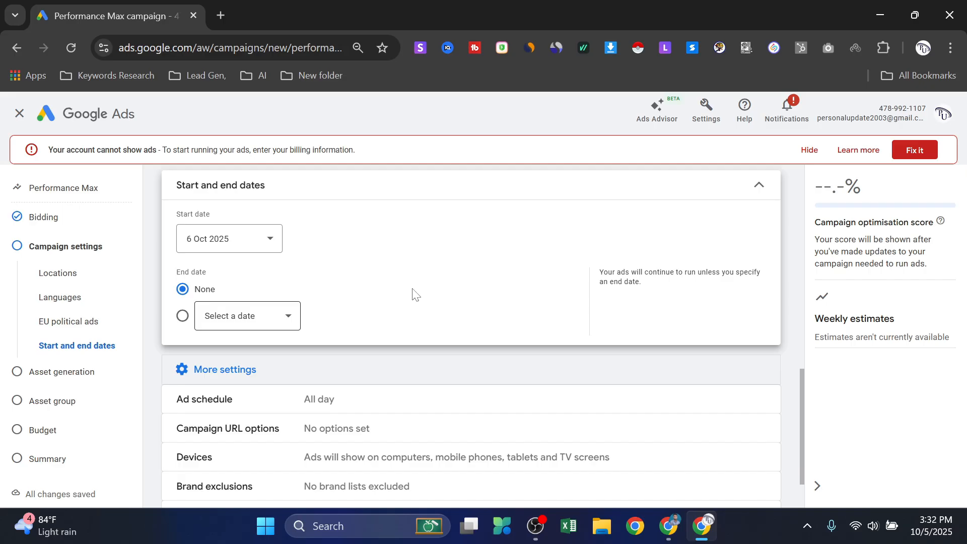
pyautogui.scroll(-1, 412, 294)
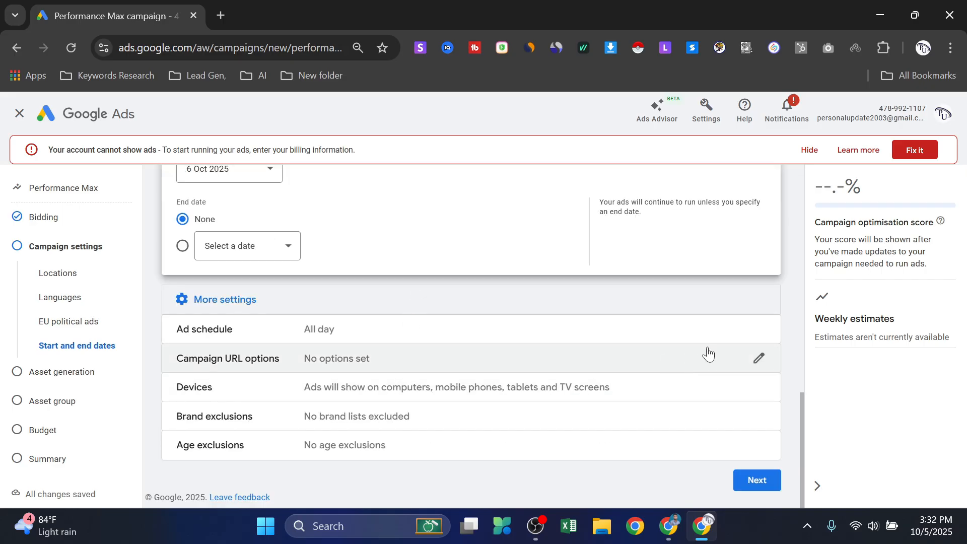
pyautogui.click(759, 358)
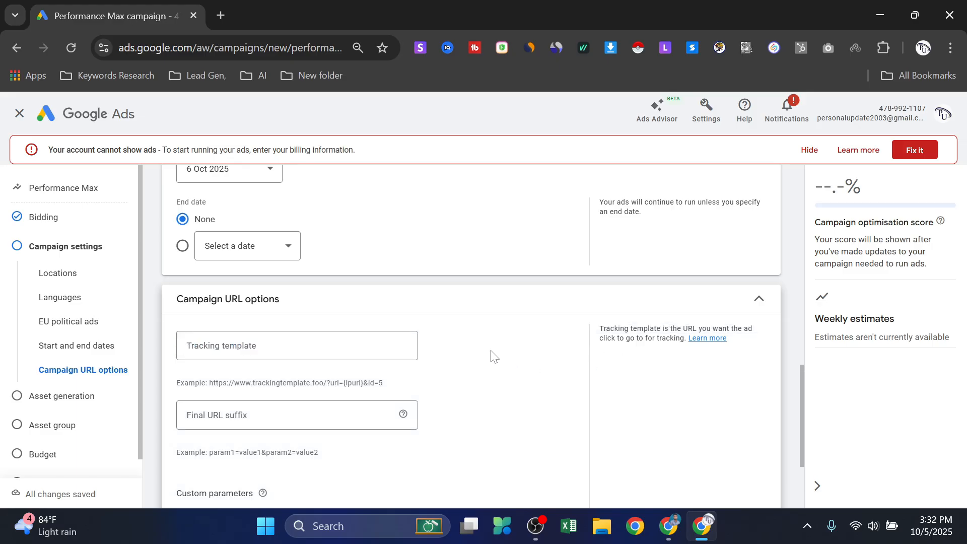
pyautogui.scroll(-1, 422, 317)
pyautogui.click(261, 234)
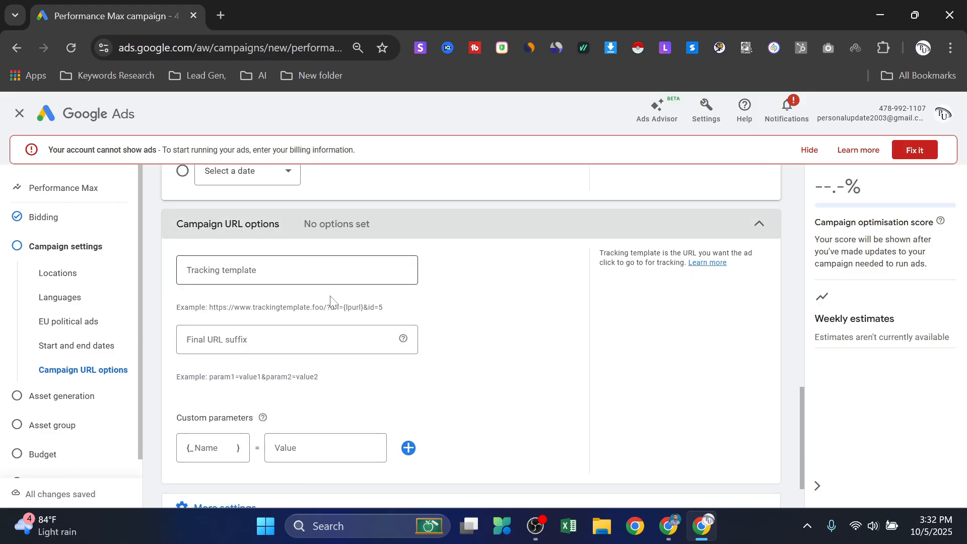
# - Expand the additional campaign settings and examine the day and time options of the ad schedule
pyautogui.click(253, 301)
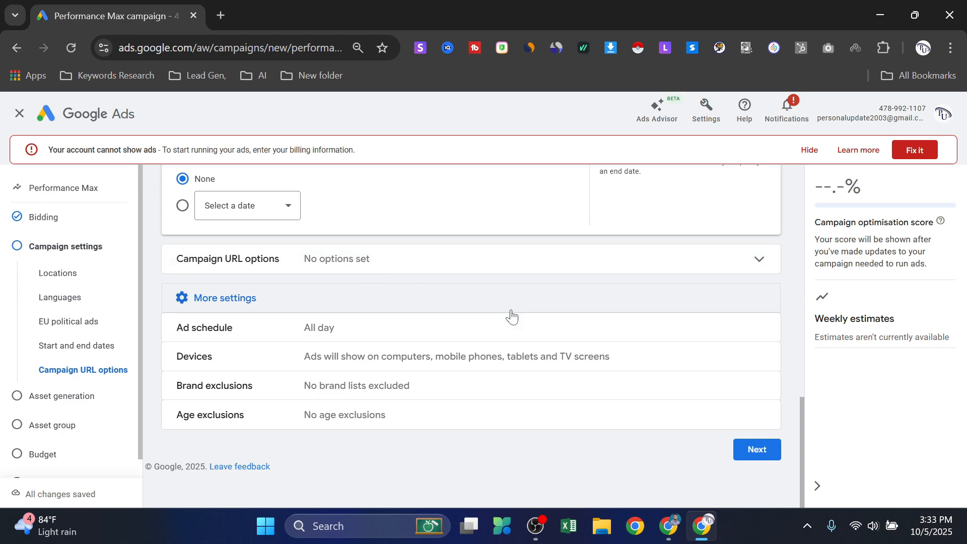
pyautogui.click(760, 327)
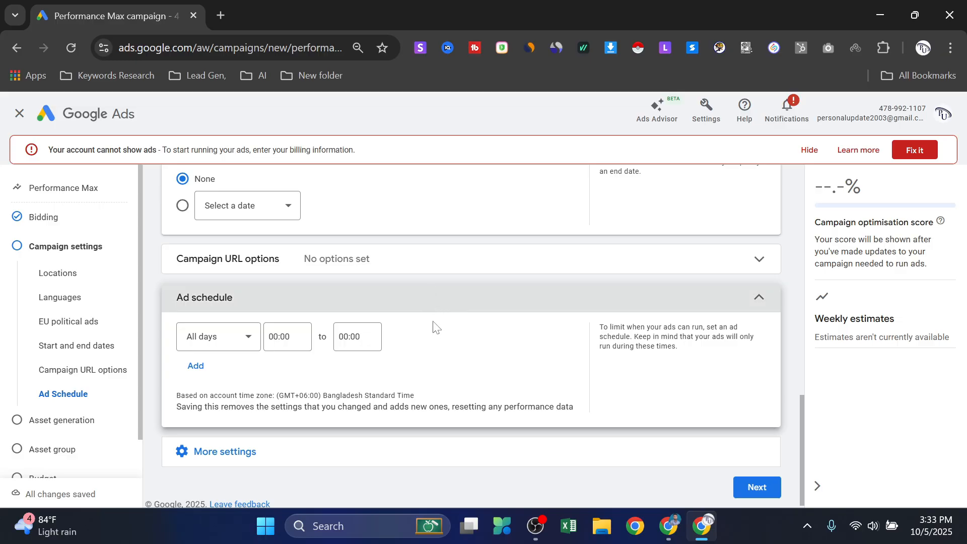
pyautogui.click(251, 345)
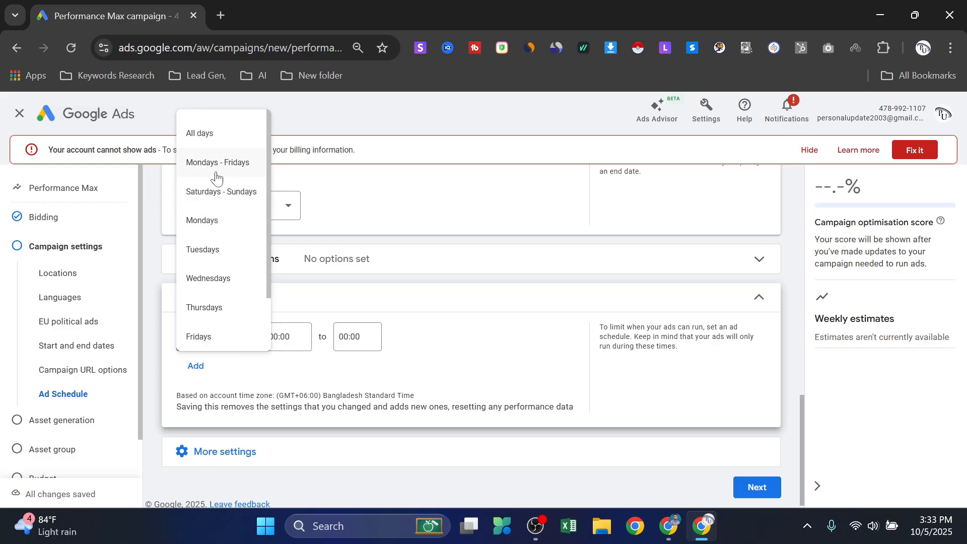
pyautogui.click(521, 373)
# - Examine the device targeting options in the additional settings, deselecting TV screens and selecting it again
pyautogui.click(249, 450)
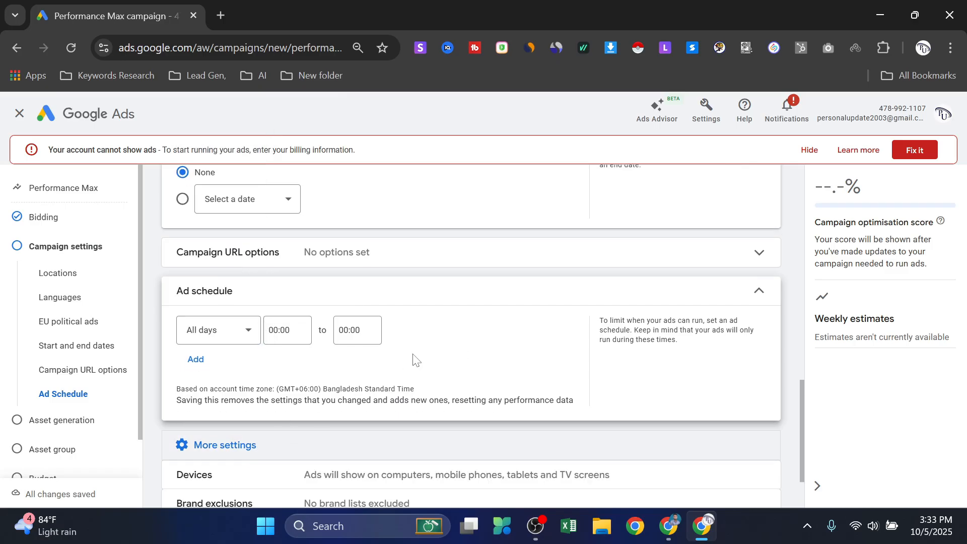
pyautogui.scroll(-2, 413, 359)
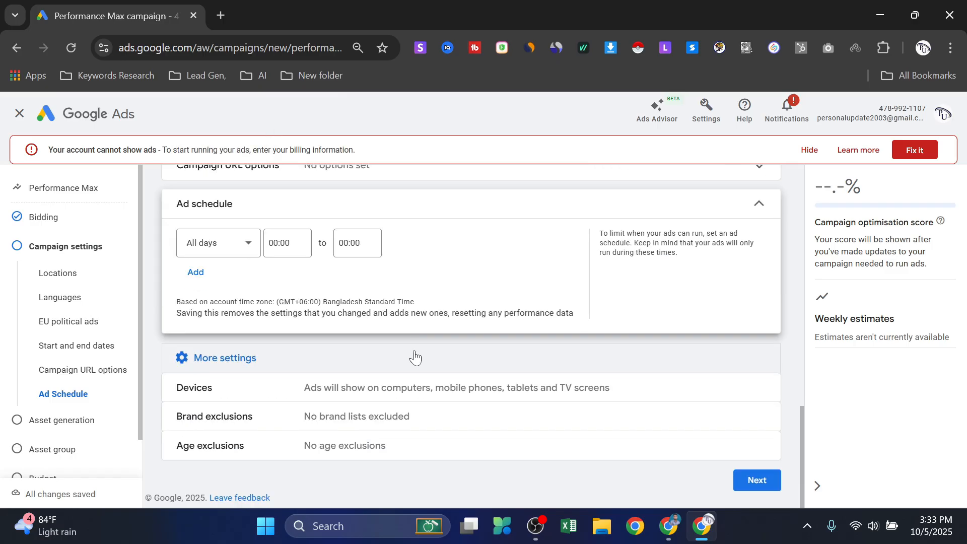
pyautogui.click(762, 398)
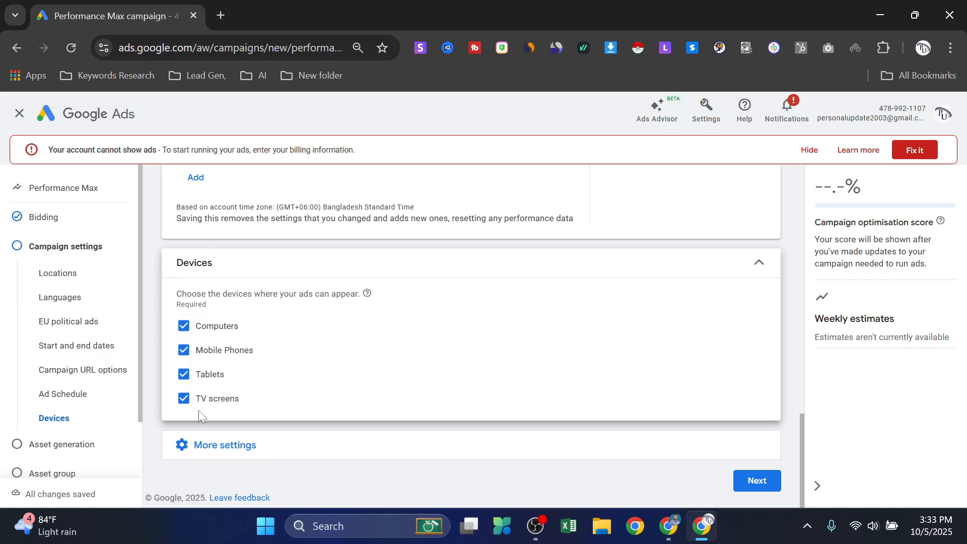
pyautogui.scroll(1, 226, 353)
pyautogui.scroll(-1, 237, 433)
pyautogui.click(239, 446)
pyautogui.scroll(1, 326, 378)
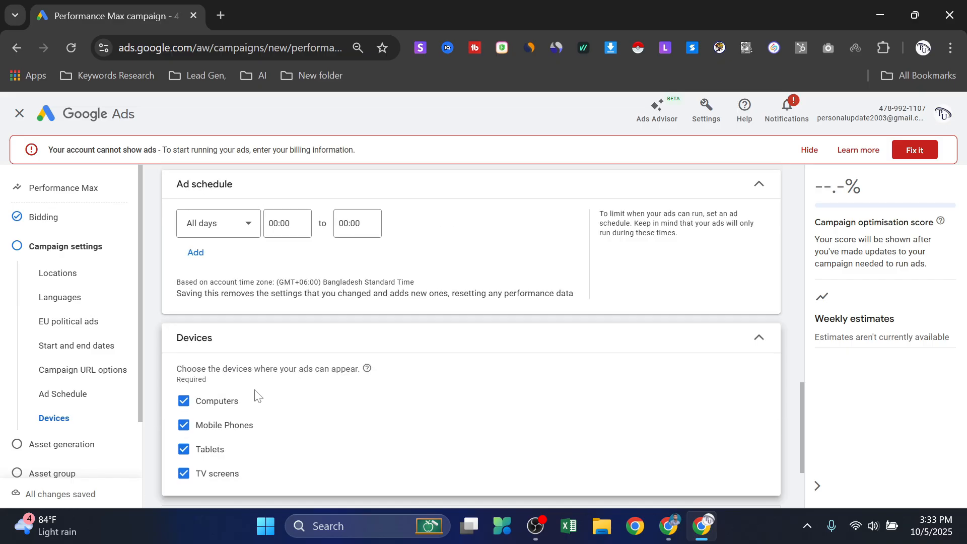
pyautogui.scroll(-1, 257, 395)
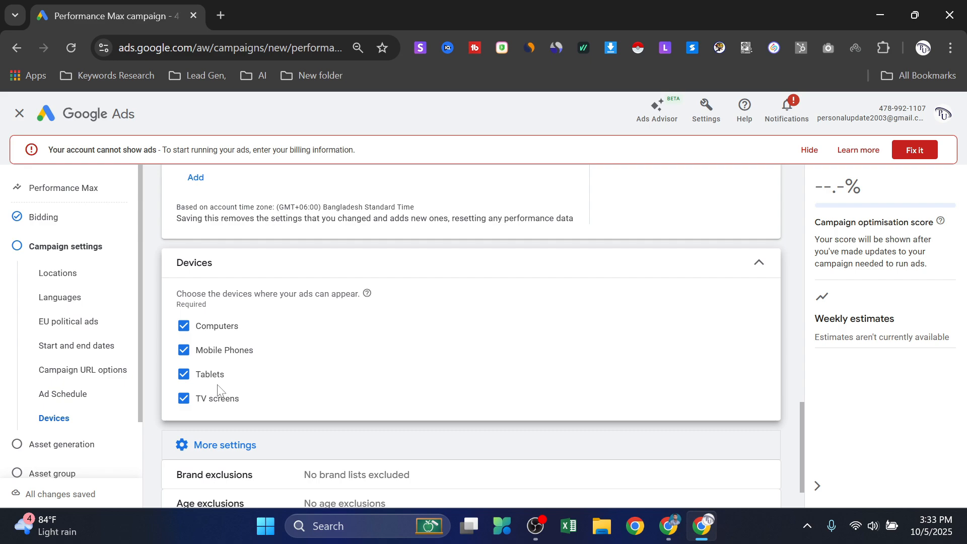
pyautogui.scroll(-1, 307, 359)
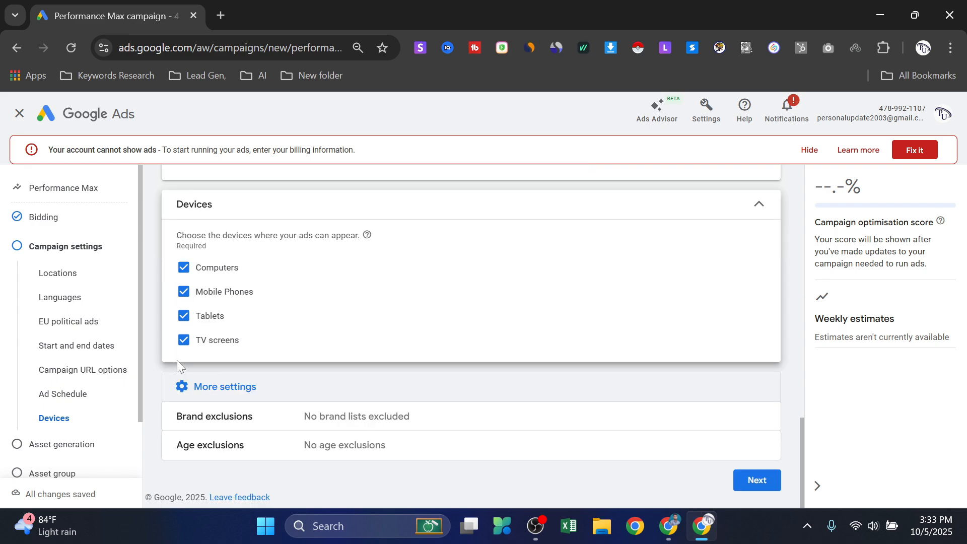
pyautogui.click(183, 347)
pyautogui.click(183, 342)
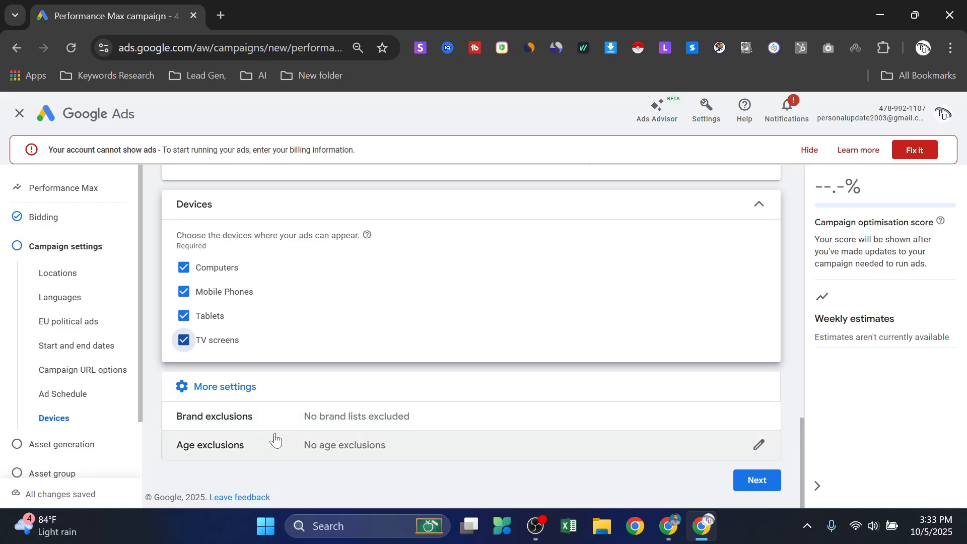
pyautogui.click(752, 480)
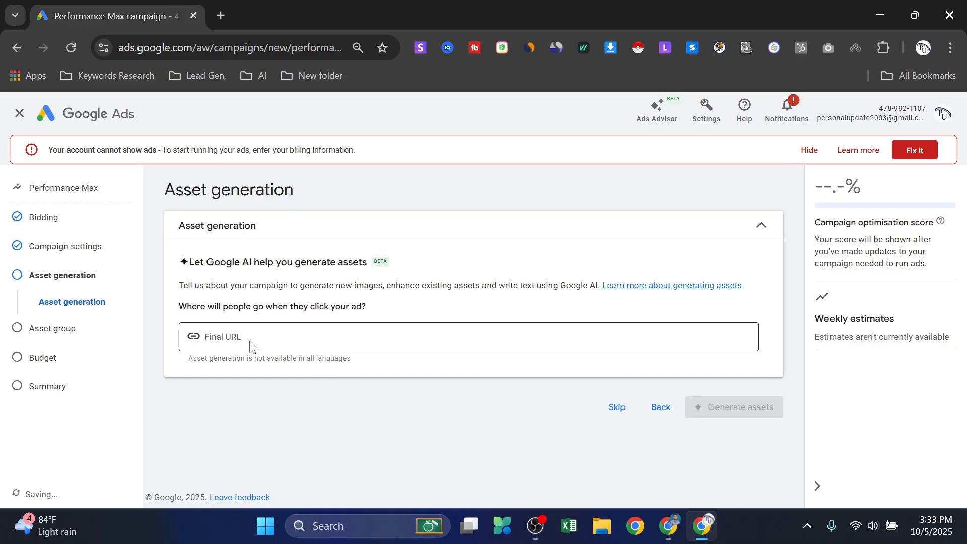
pyautogui.click(248, 337)
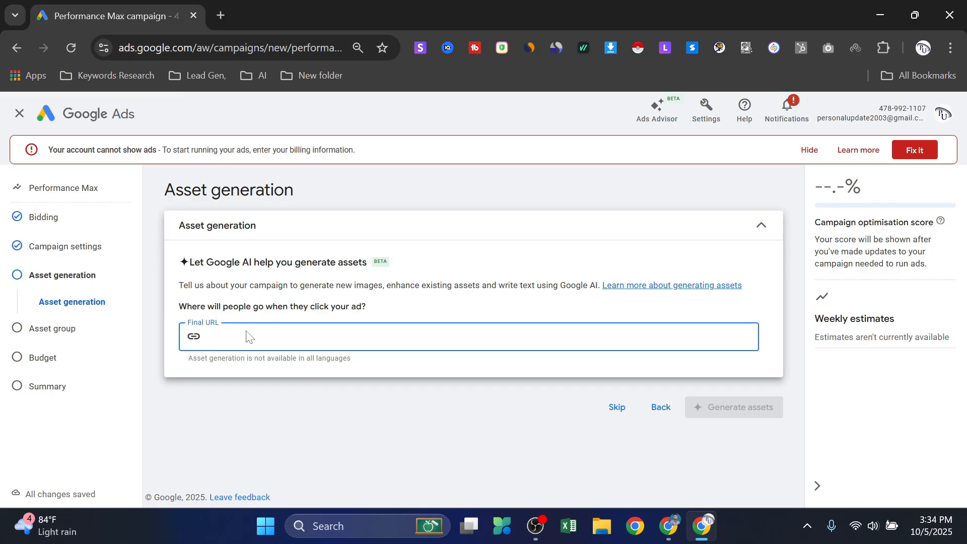
pyautogui.write('rokomari')
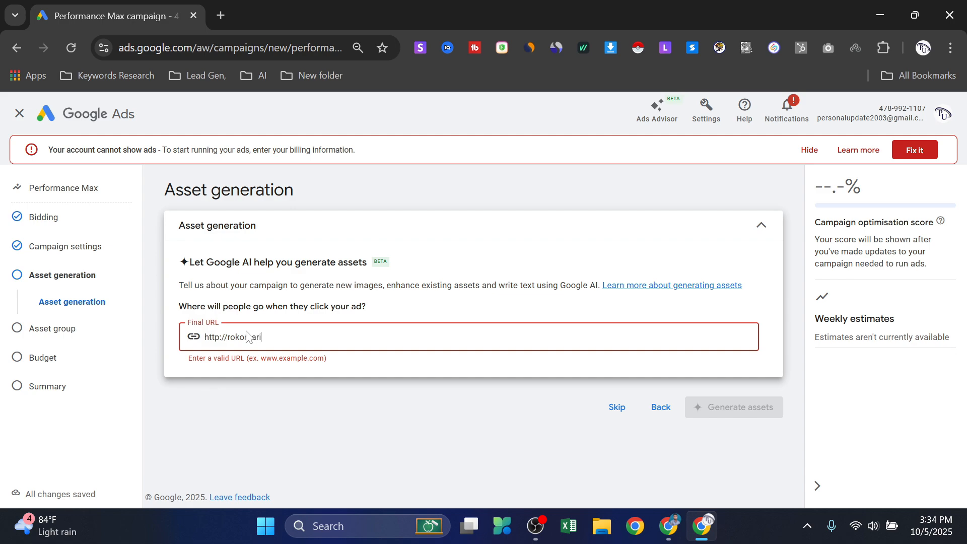
pyautogui.write('com')
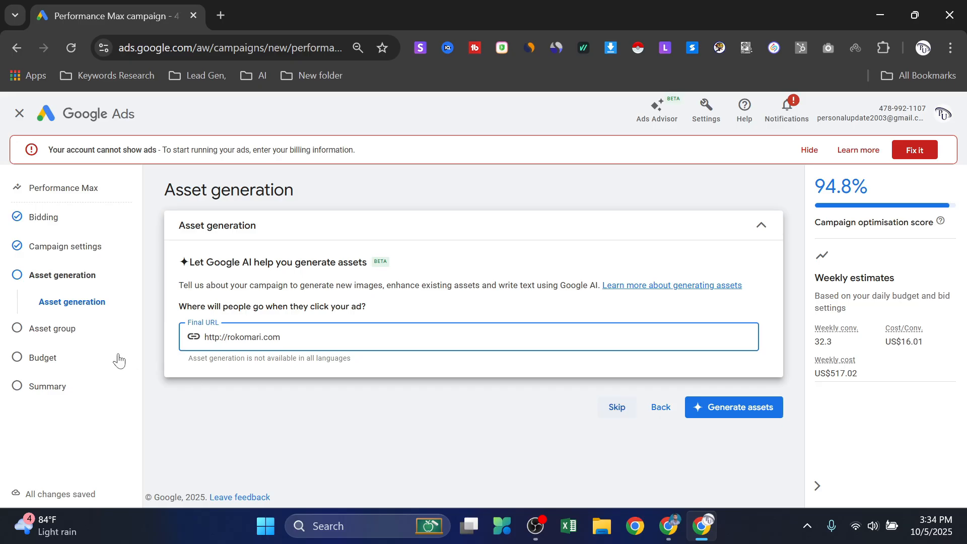
# - Go to the asset group stage, complete the identity confirmation and name the group Asset Group 1 demo
pyautogui.click(75, 335)
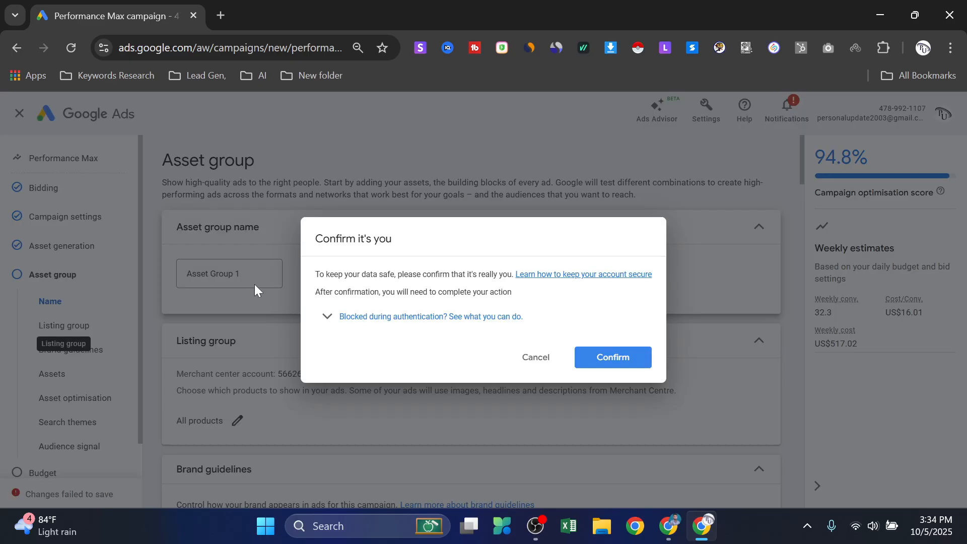
pyautogui.click(611, 358)
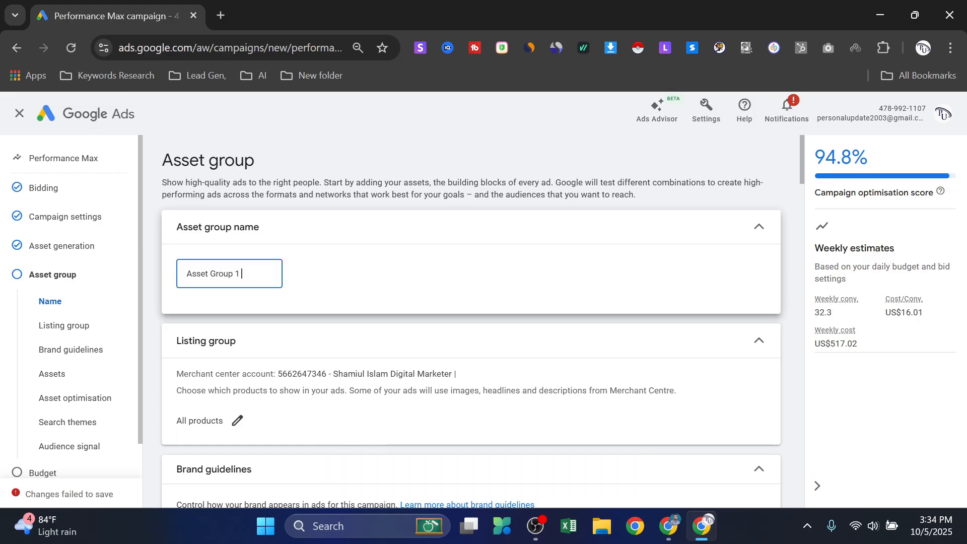
pyautogui.write('demo')
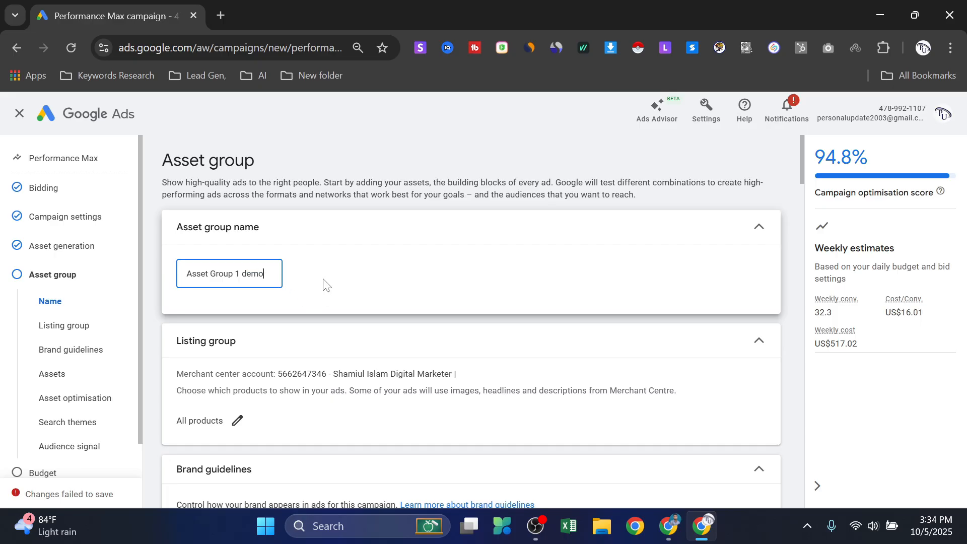
# - Enter rokomari as the business name in the brand guidelines
pyautogui.scroll(-2, 324, 285)
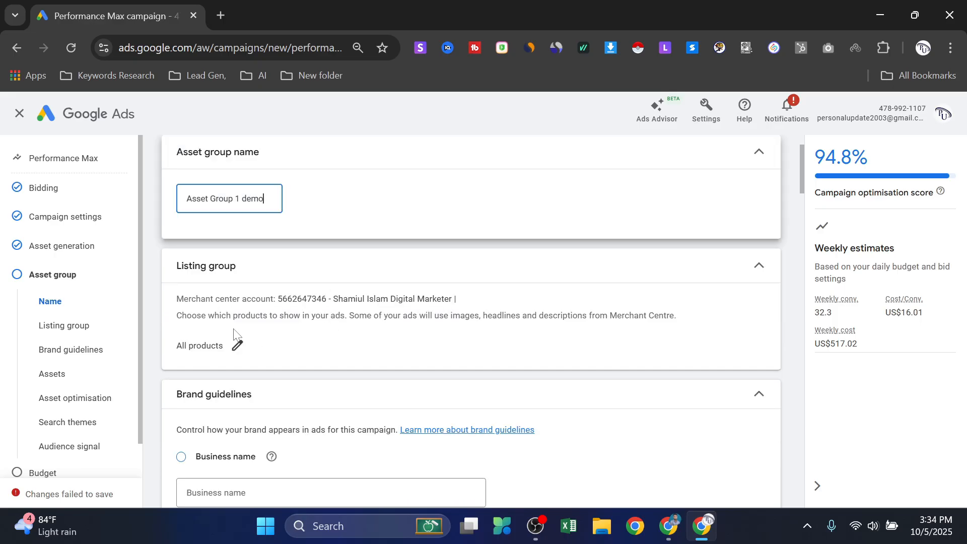
pyautogui.scroll(-2, 237, 301)
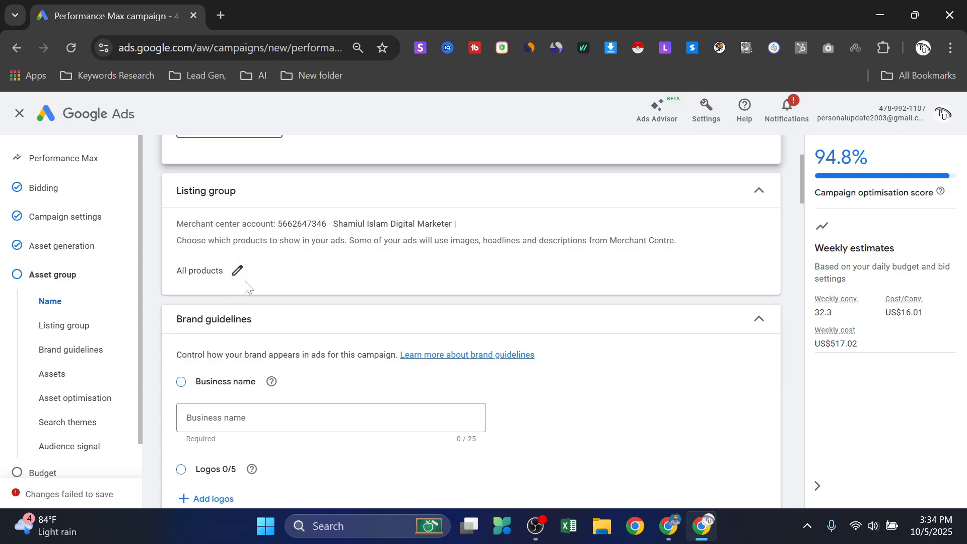
pyautogui.scroll(-2, 225, 322)
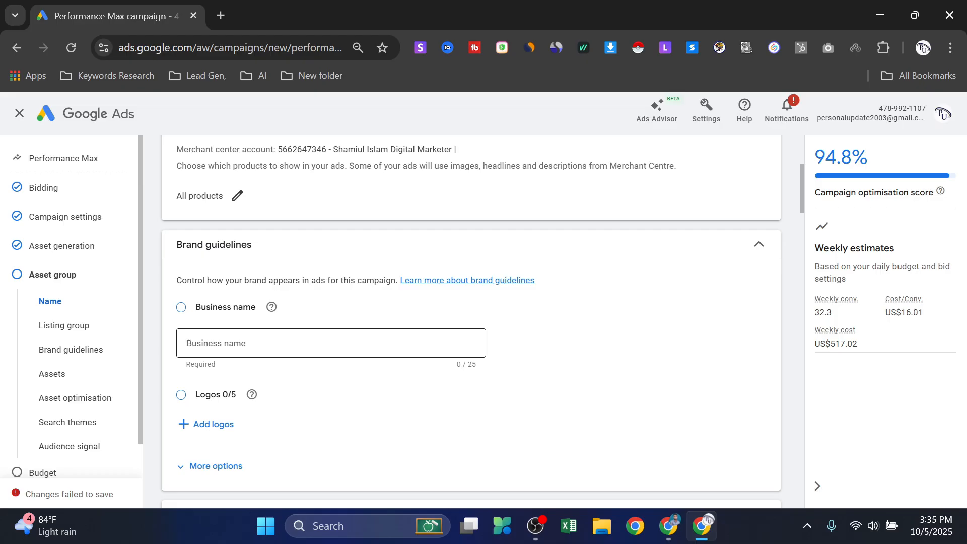
pyautogui.click(303, 344)
pyautogui.write('r')
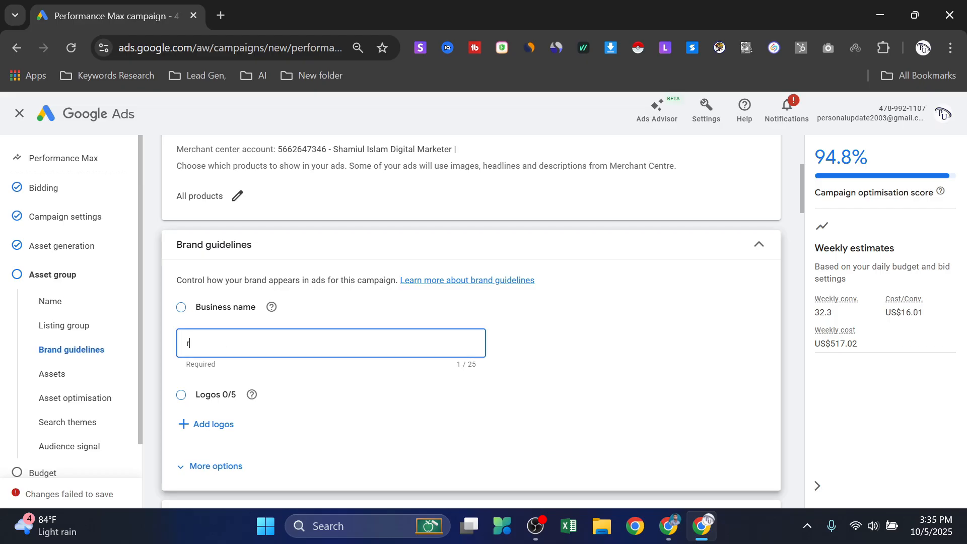
pyautogui.press('BackSpace')
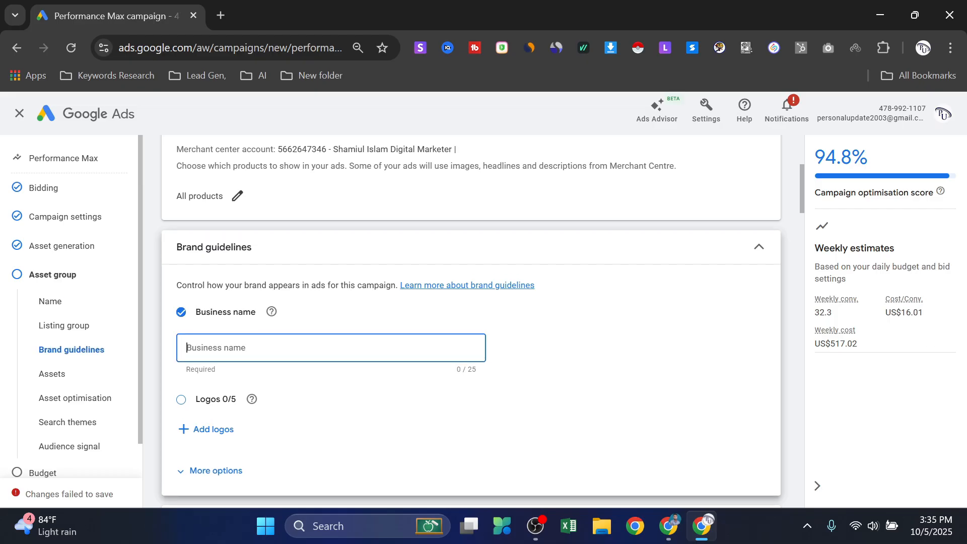
pyautogui.write('rokomari')
# - Add the Google "G" image from the asset library as the campaign logo in the brand guidelines
pyautogui.scroll(-2, 200, 424)
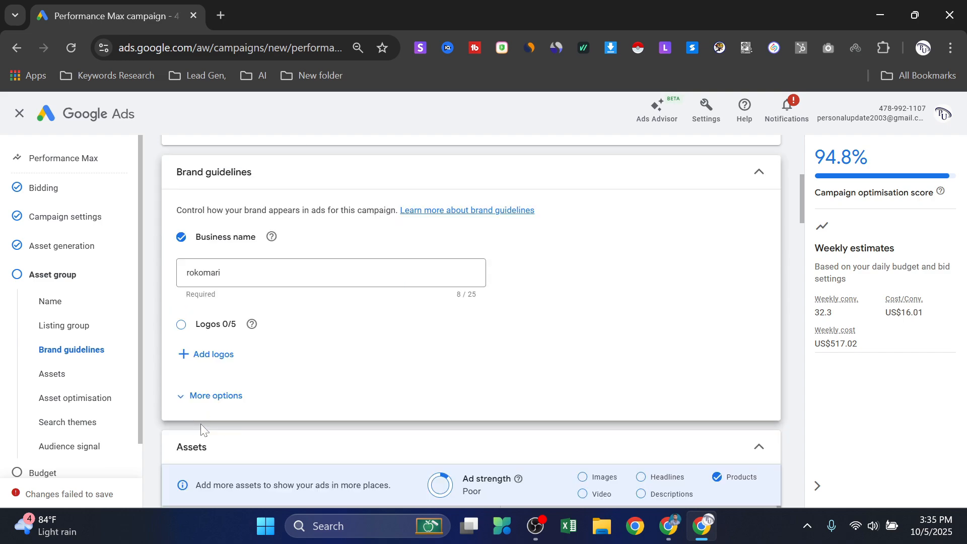
pyautogui.click(208, 355)
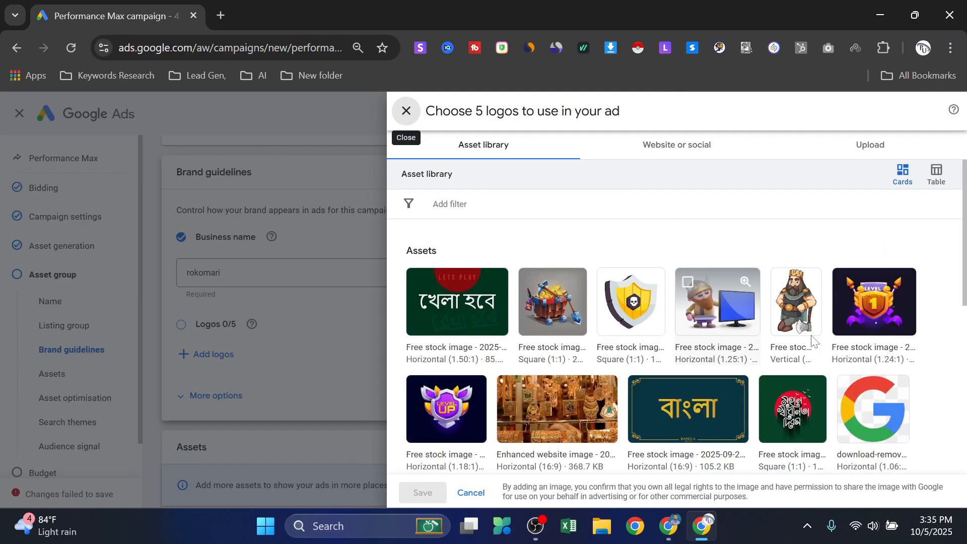
pyautogui.click(867, 406)
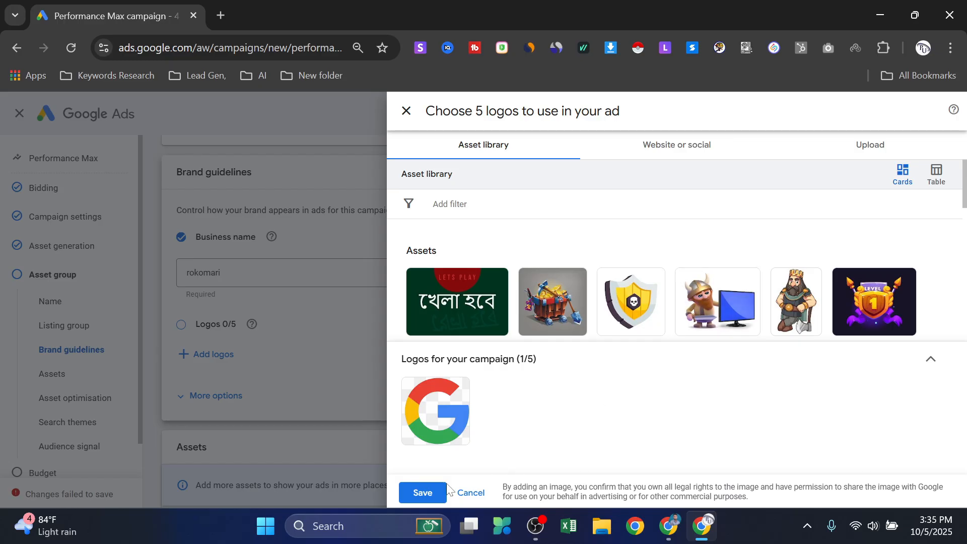
pyautogui.click(422, 493)
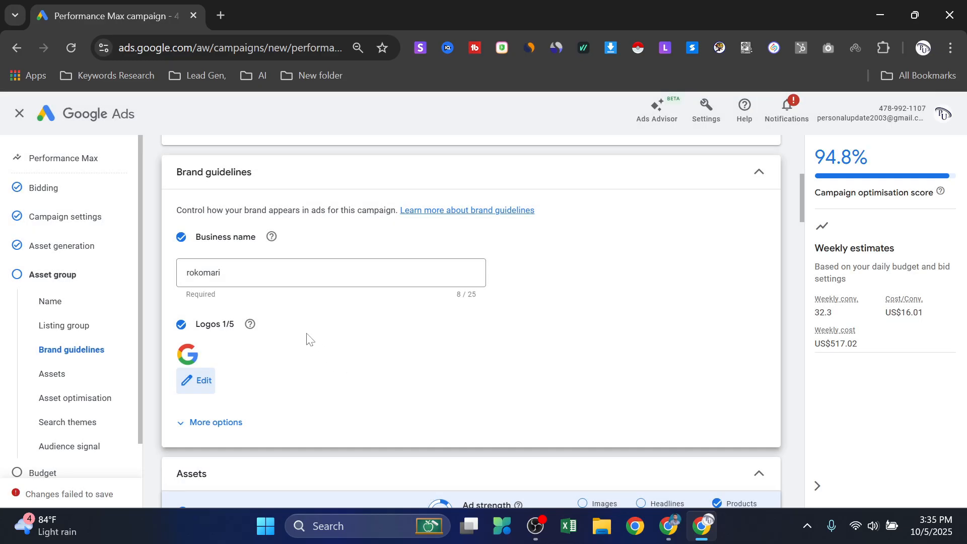
# - Examine the brand guidelines' customised colour and font options and the final URL and headline fields in the assets section
pyautogui.scroll(-1, 302, 339)
pyautogui.click(211, 353)
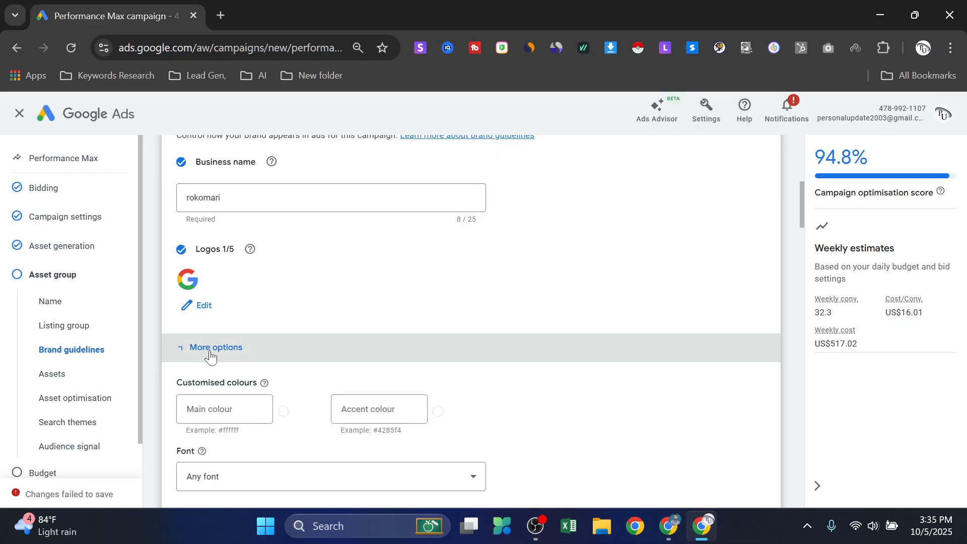
pyautogui.scroll(-3, 270, 340)
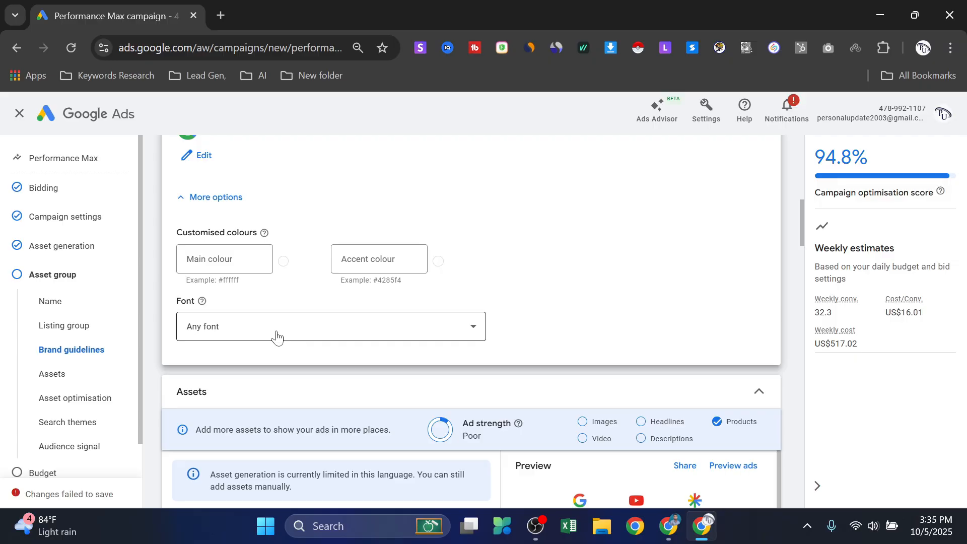
pyautogui.click(224, 258)
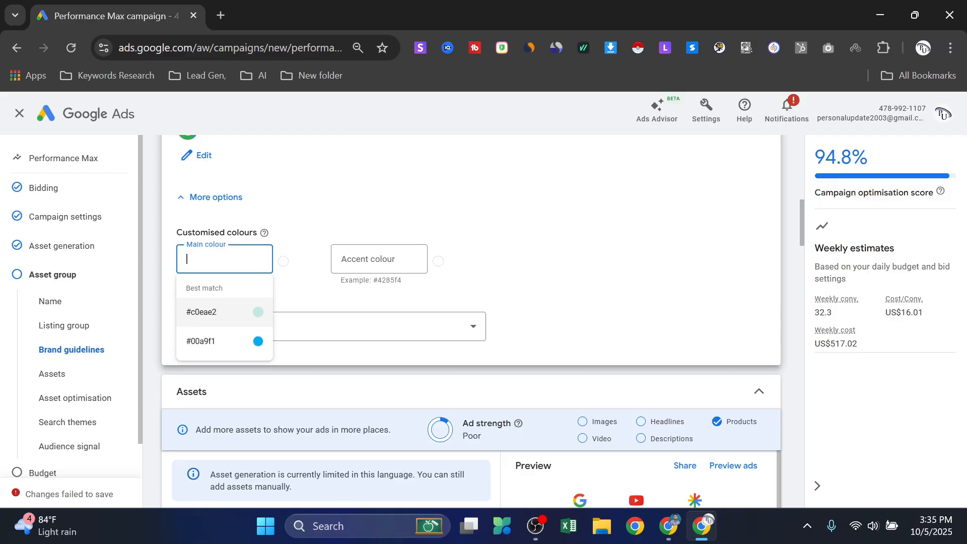
pyautogui.click(400, 209)
pyautogui.scroll(2, 273, 269)
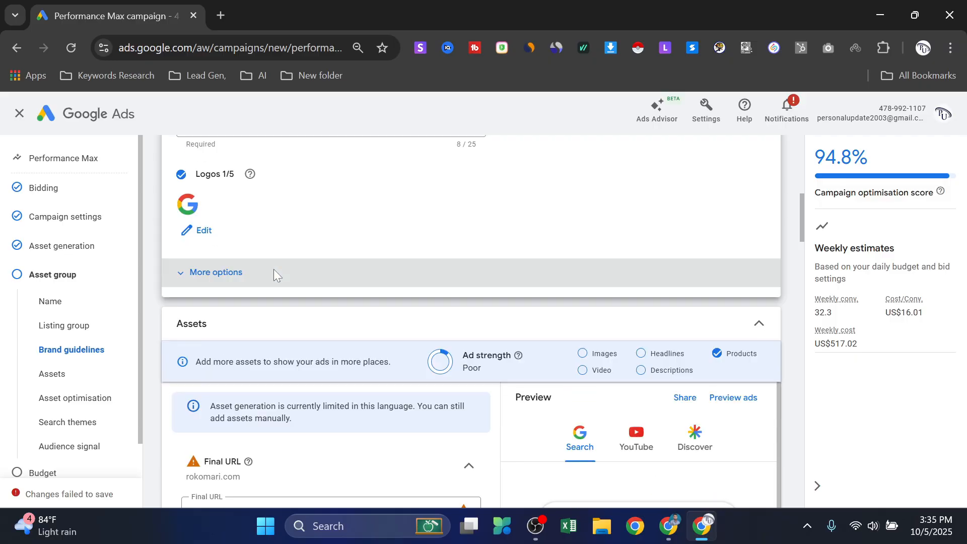
pyautogui.click(225, 272)
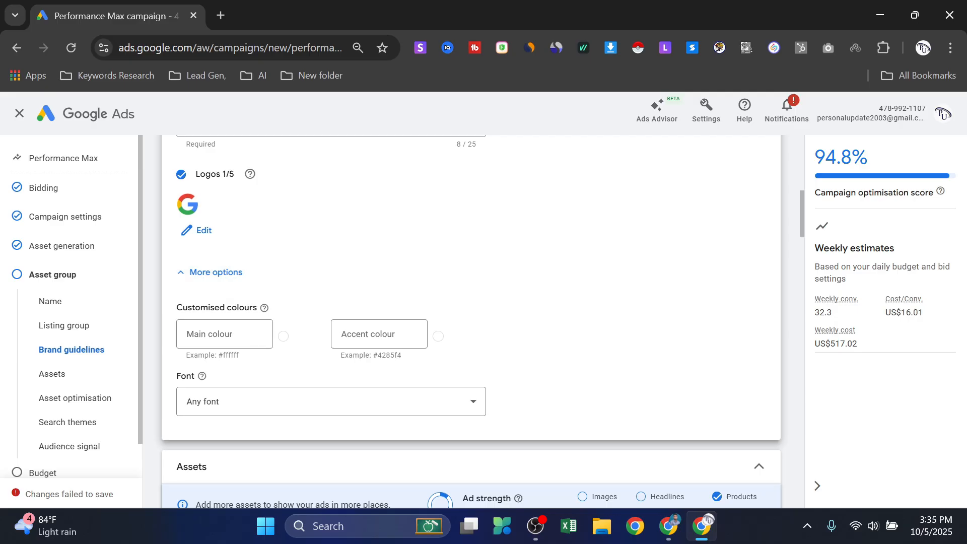
pyautogui.scroll(-4, 385, 280)
pyautogui.scroll(2, 260, 242)
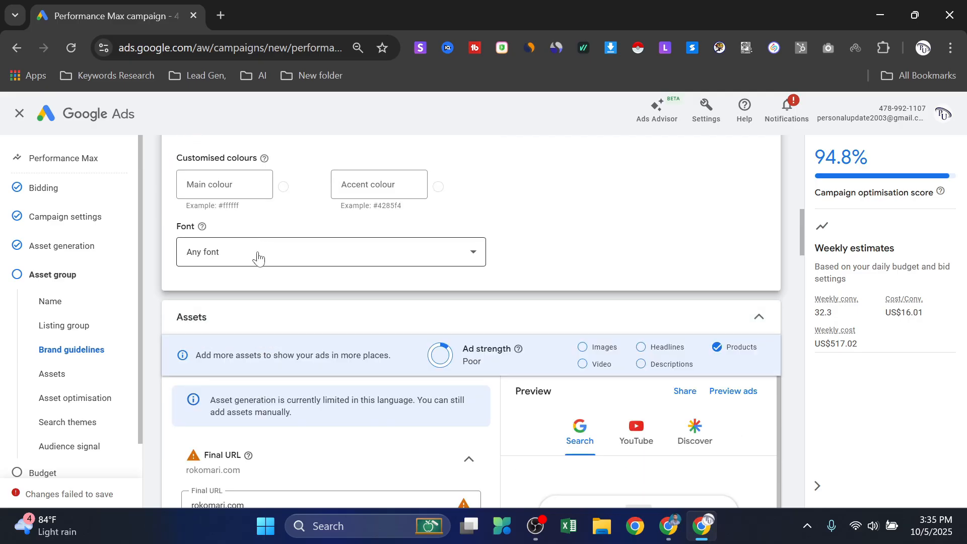
pyautogui.scroll(-3, 427, 259)
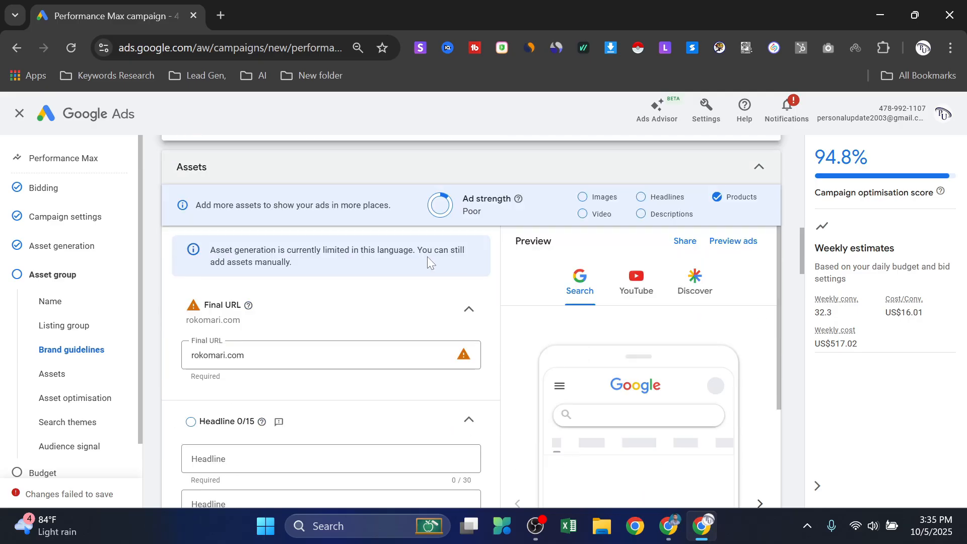
pyautogui.scroll(-2, 348, 353)
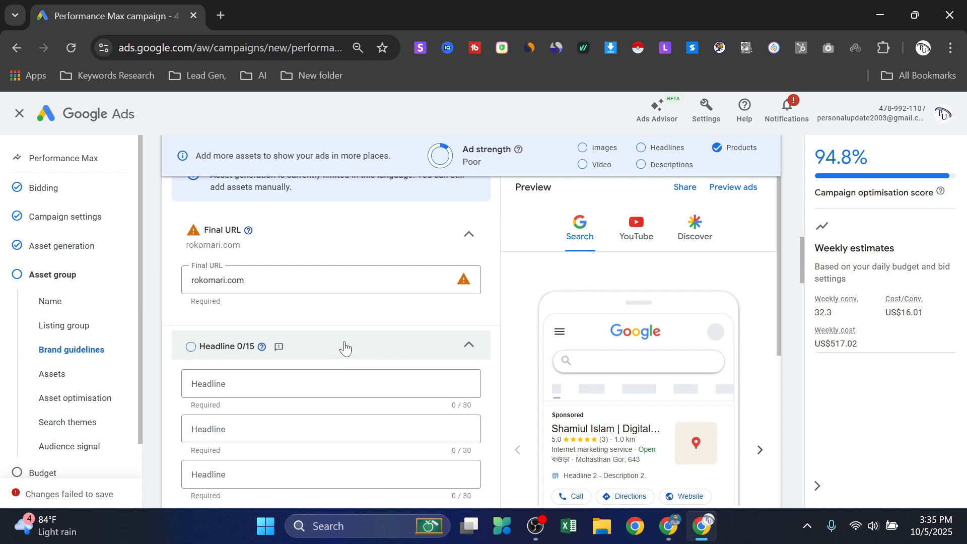
pyautogui.scroll(-2, 447, 280)
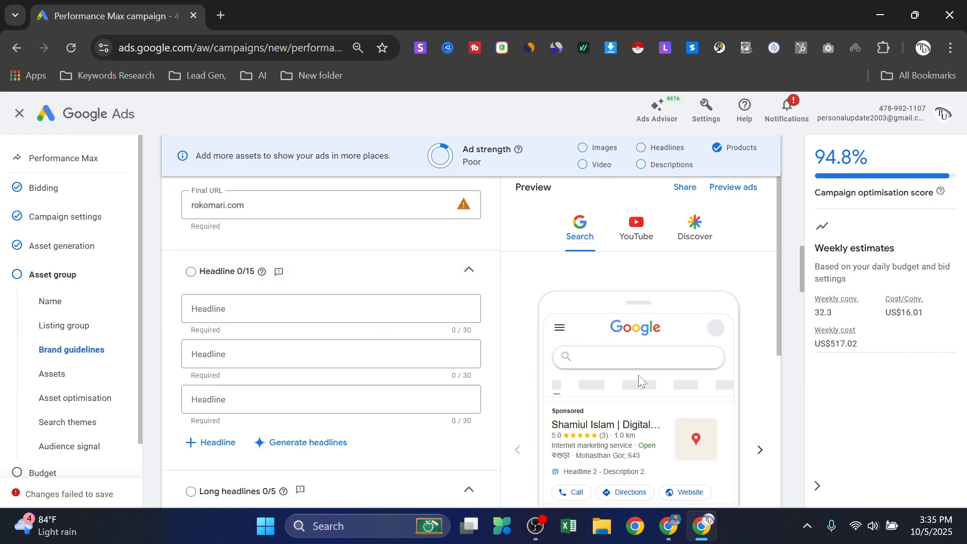
# - Fill the three required headlines with the suggested texts Locations Near You, Multiple Locations and Book Now
pyautogui.scroll(-4, 638, 375)
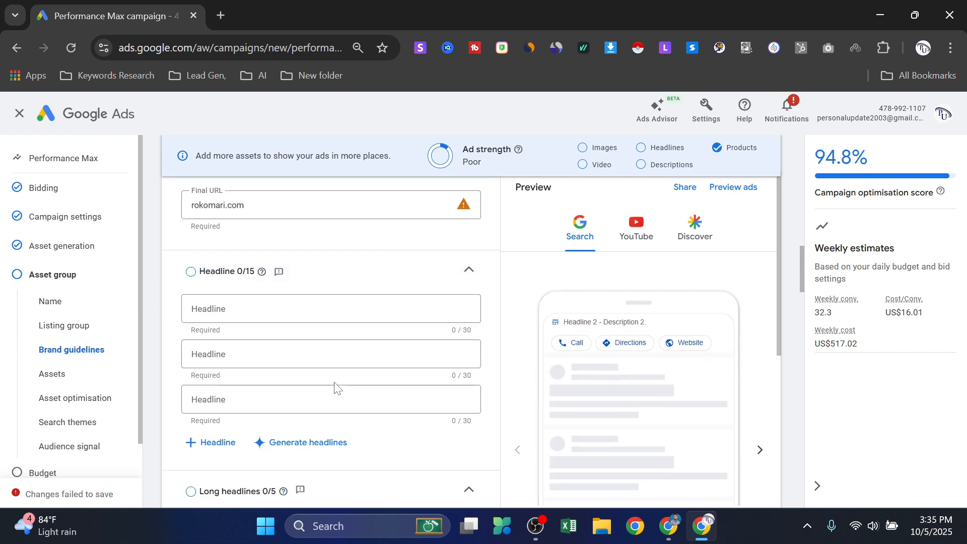
pyautogui.scroll(6, 331, 351)
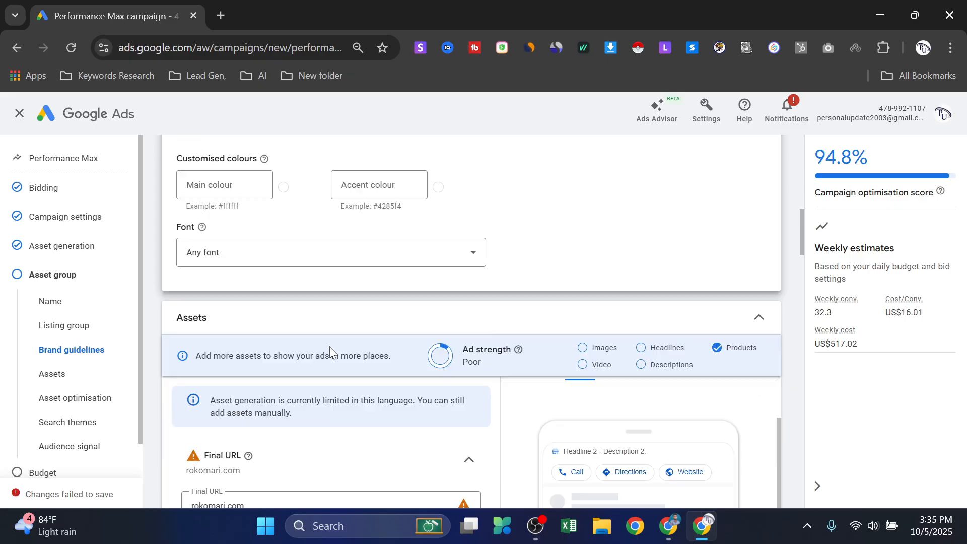
pyautogui.scroll(-2, 331, 351)
pyautogui.scroll(-3, 328, 359)
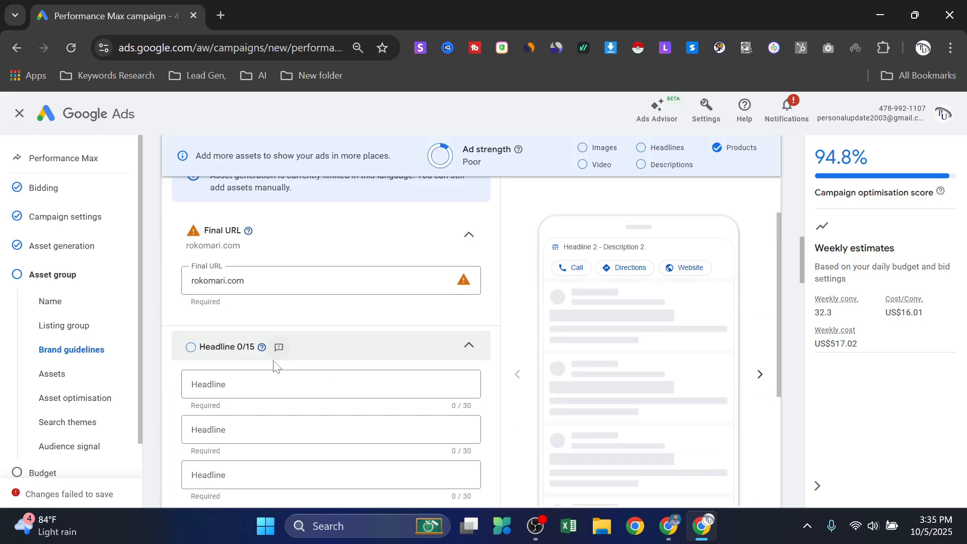
pyautogui.click(262, 389)
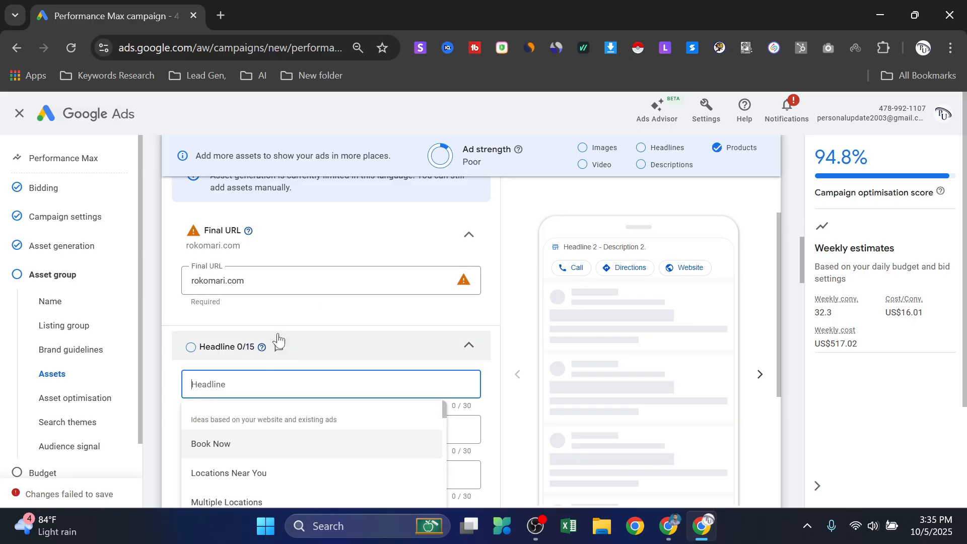
pyautogui.scroll(-1, 277, 341)
pyautogui.click(249, 398)
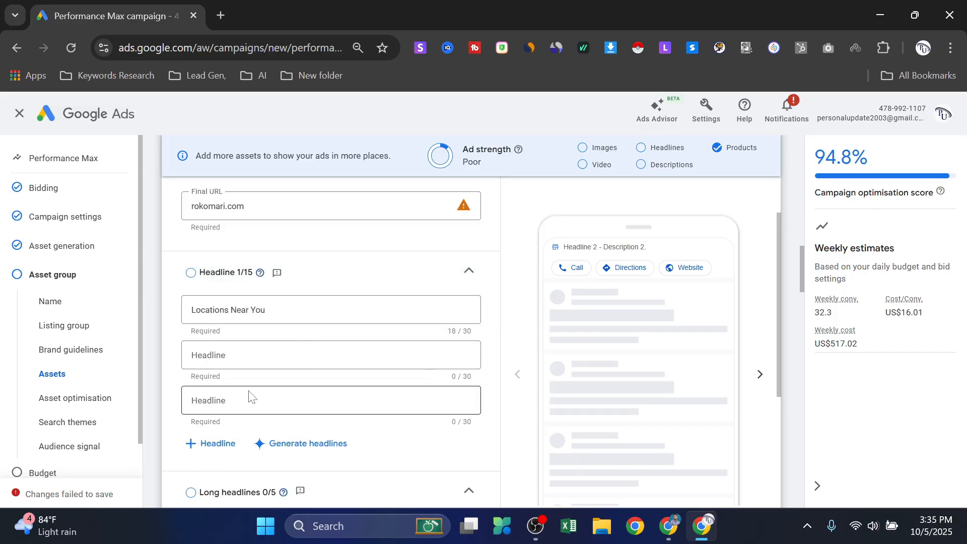
pyautogui.click(257, 367)
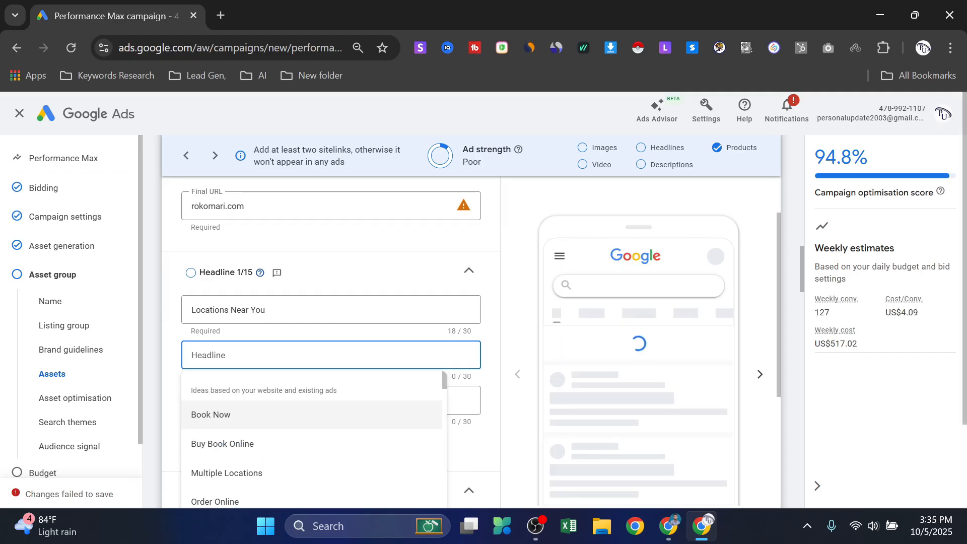
pyautogui.click(257, 468)
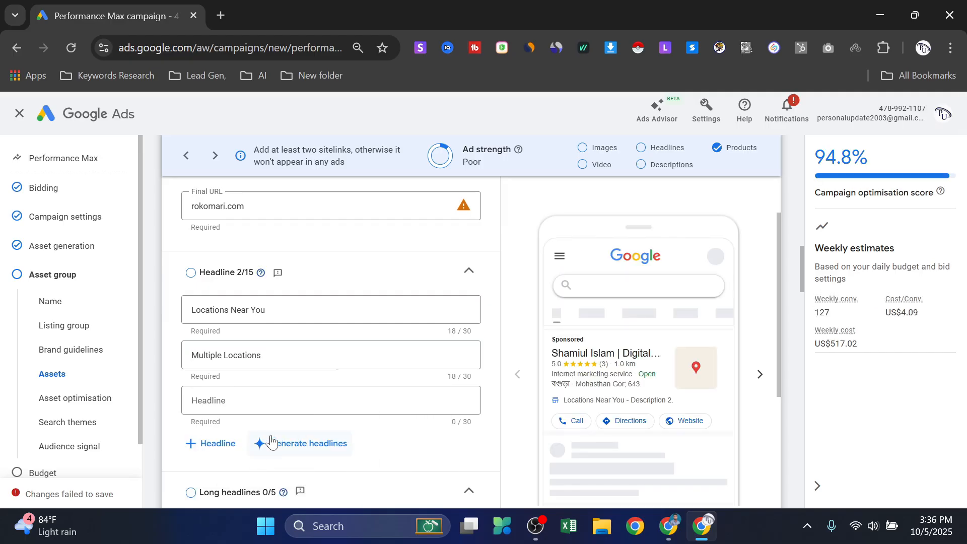
pyautogui.click(275, 412)
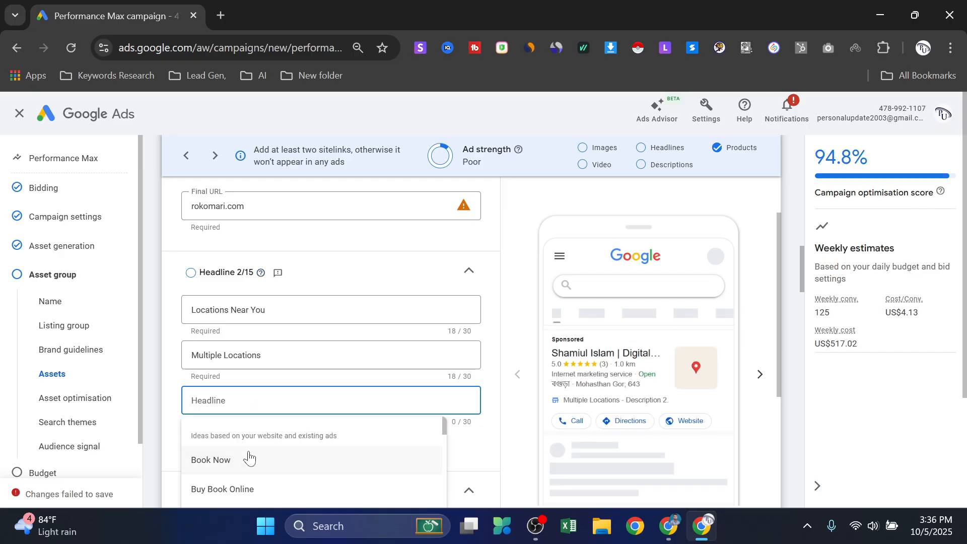
pyautogui.click(248, 459)
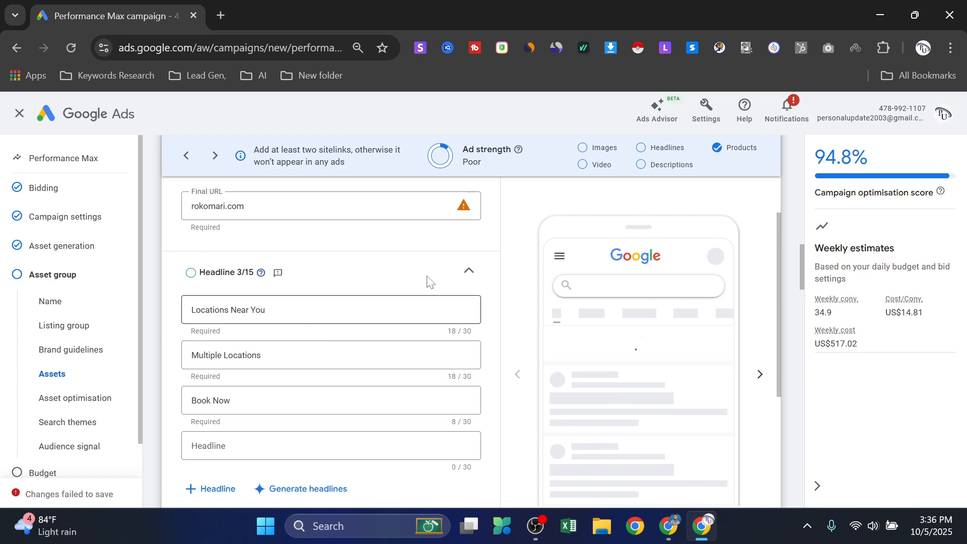
# - Add the suggested texts Home Delivery Available and Buy Book Online as the fourth and fifth headlines
pyautogui.scroll(-1, 383, 353)
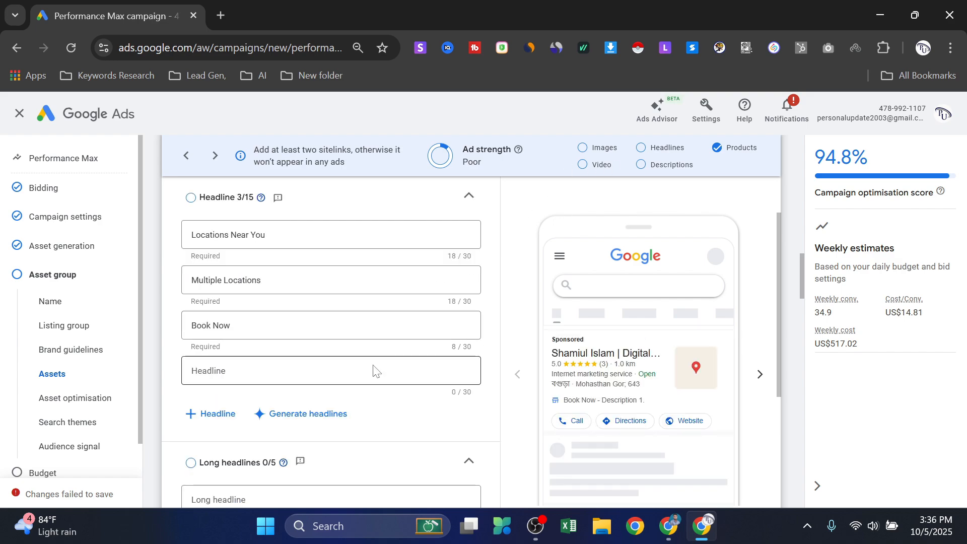
pyautogui.click(228, 416)
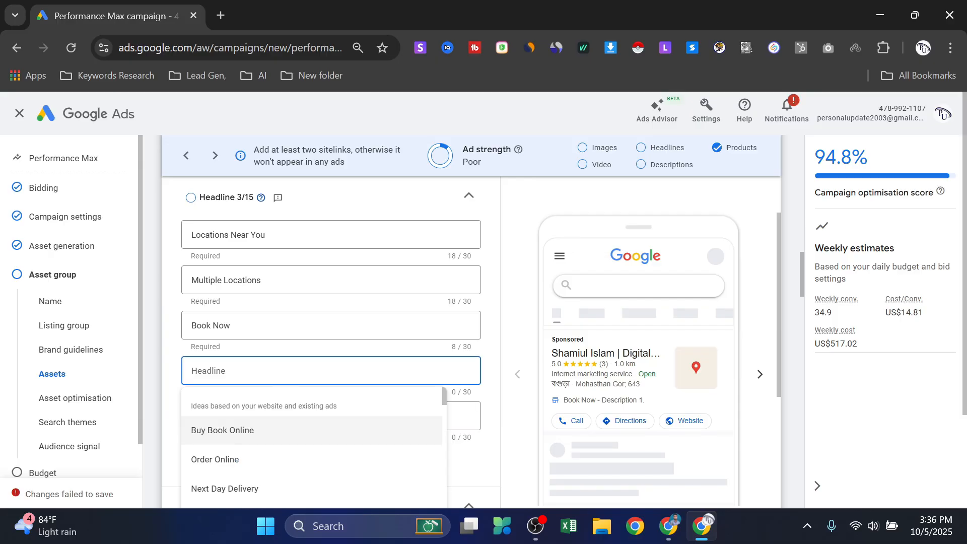
pyautogui.scroll(-2, 259, 446)
pyautogui.click(257, 465)
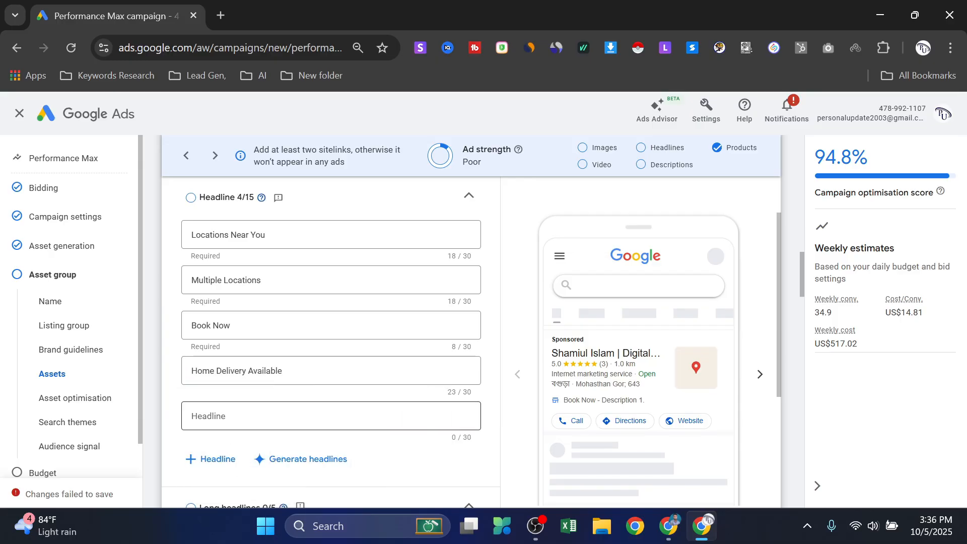
pyautogui.click(247, 414)
pyautogui.scroll(-4, 307, 345)
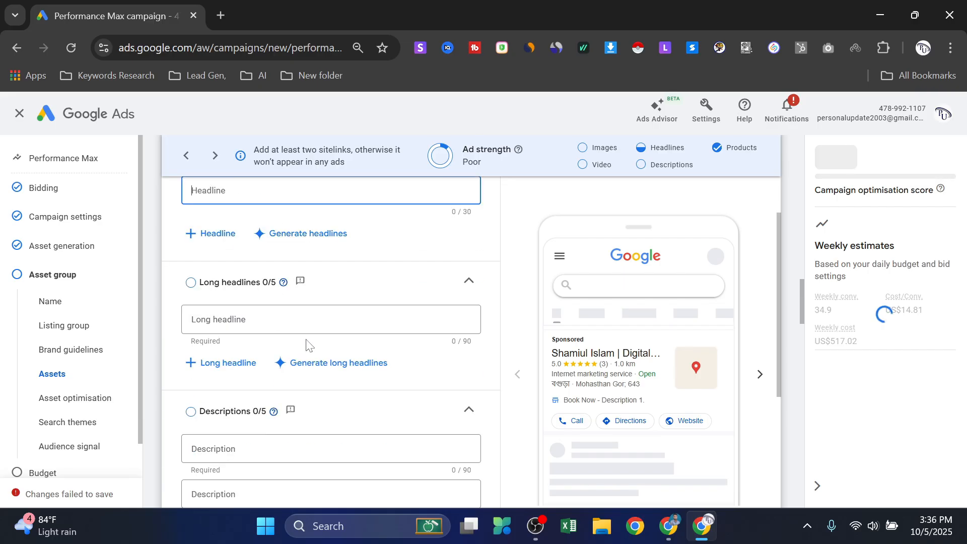
pyautogui.scroll(3, 293, 339)
pyautogui.click(242, 409)
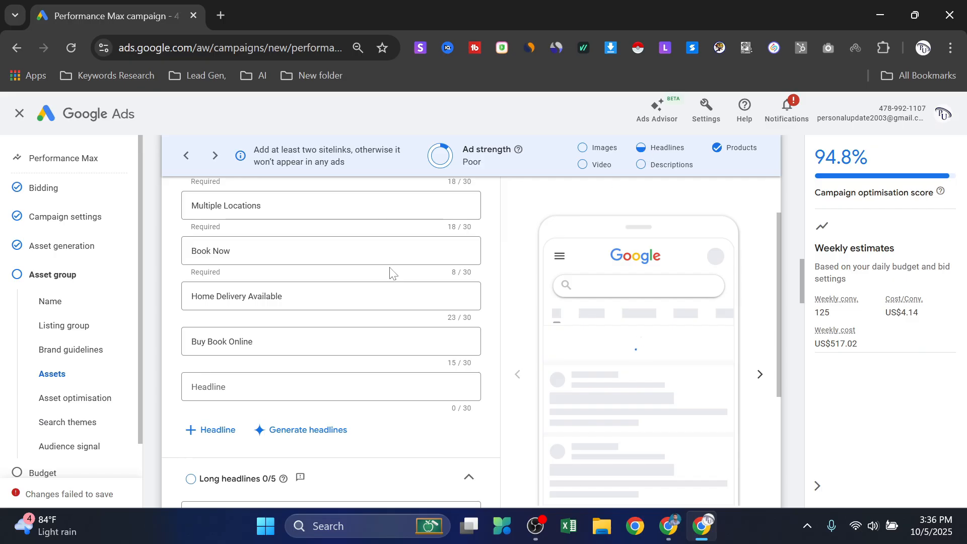
# - Add the suggestions We Ship Worldwide and In Stock & Ready To Ship as further headlines and review the headline list
pyautogui.click(289, 387)
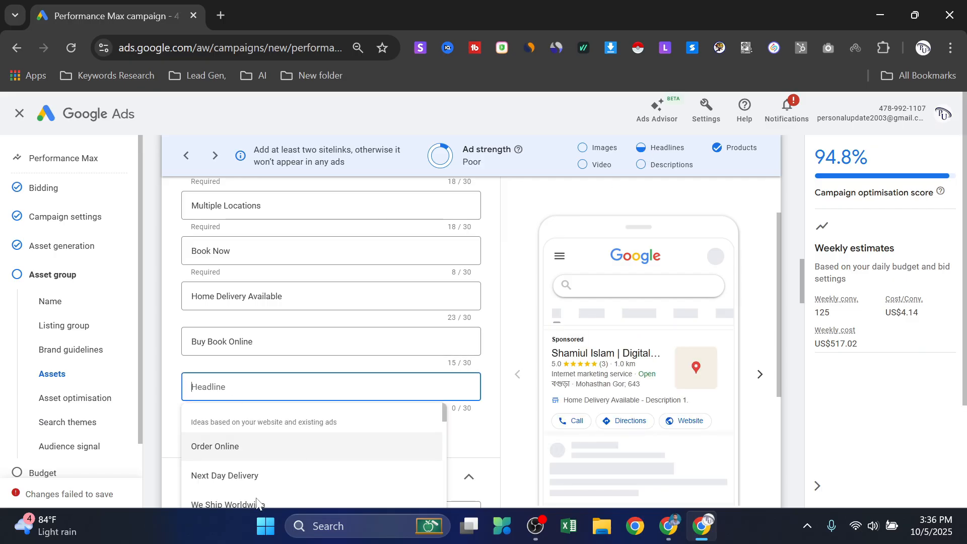
pyautogui.click(258, 503)
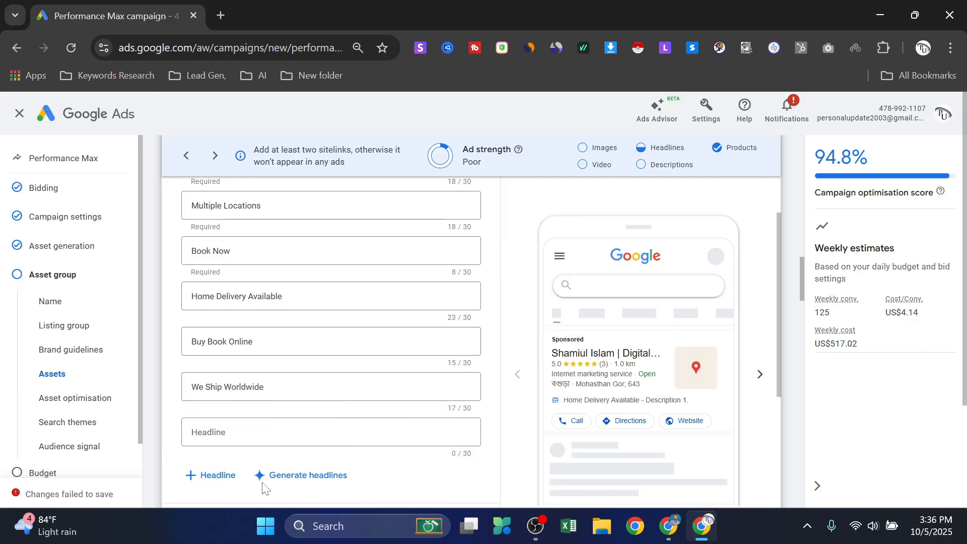
pyautogui.click(270, 428)
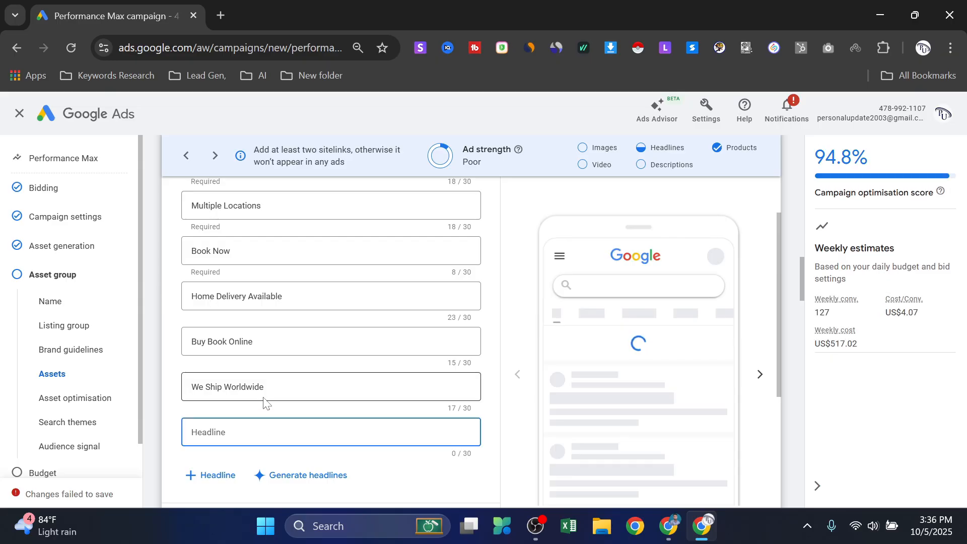
pyautogui.scroll(-2, 264, 403)
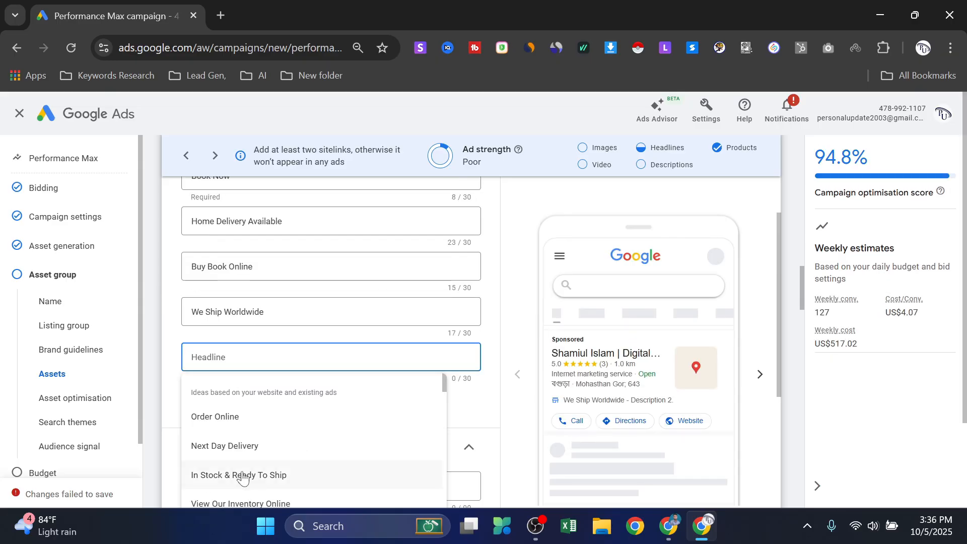
pyautogui.click(244, 478)
pyautogui.scroll(-1, 317, 396)
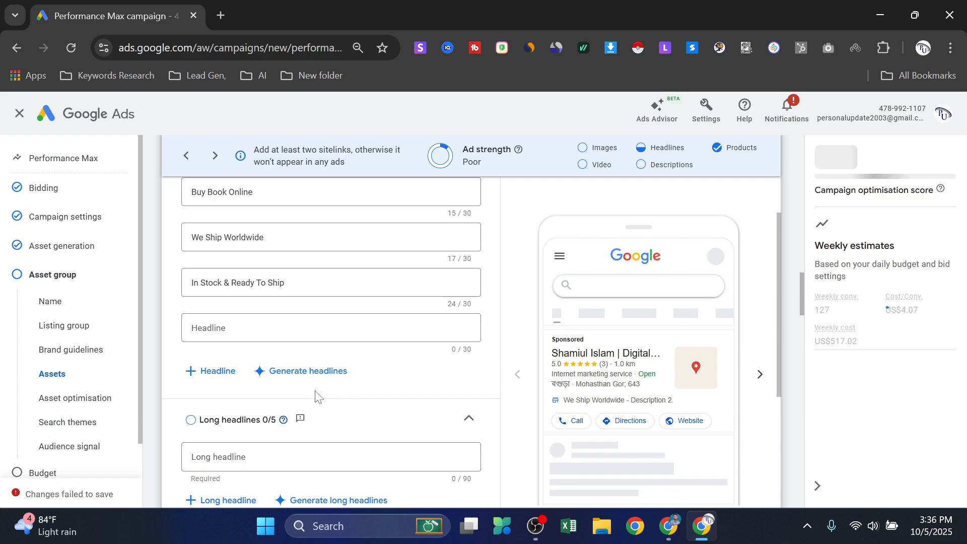
pyautogui.scroll(3, 316, 396)
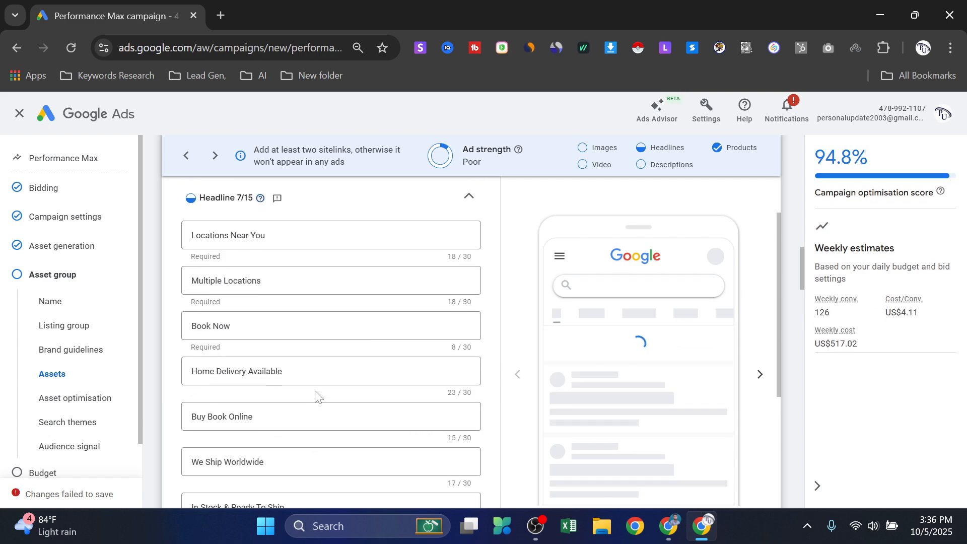
pyautogui.scroll(-2, 316, 397)
pyautogui.scroll(1, 317, 397)
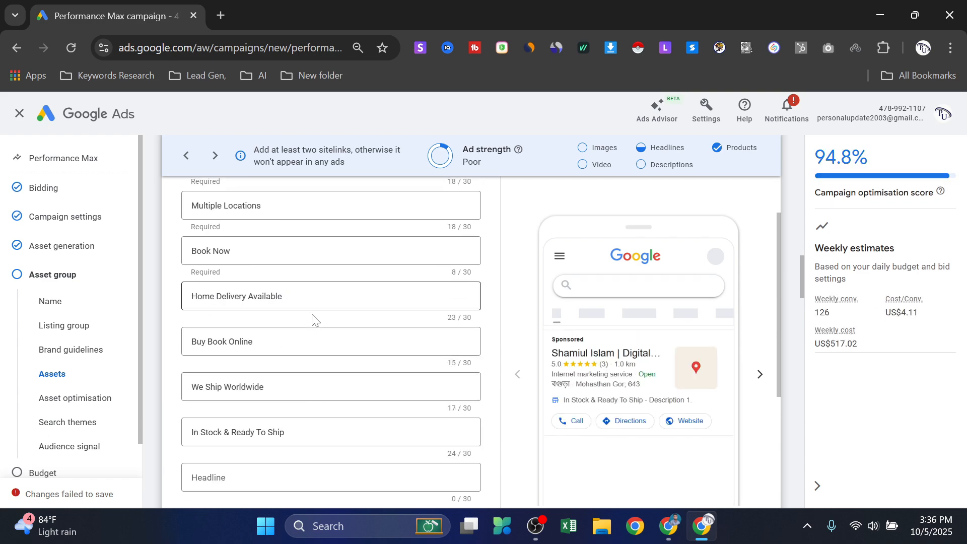
pyautogui.scroll(1, 314, 320)
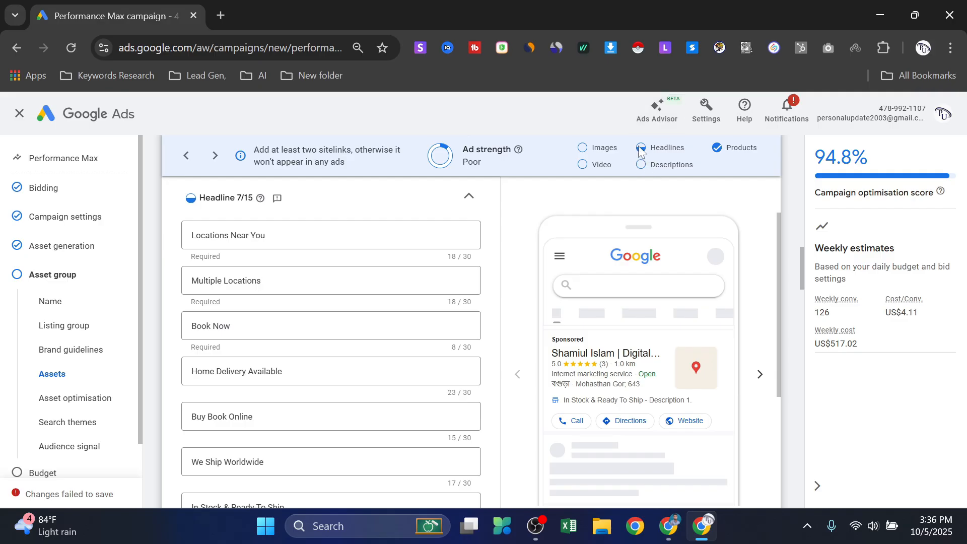
# - Generate long headlines with Google AI, describing the advertised offering as digital marketing
pyautogui.scroll(-3, 367, 339)
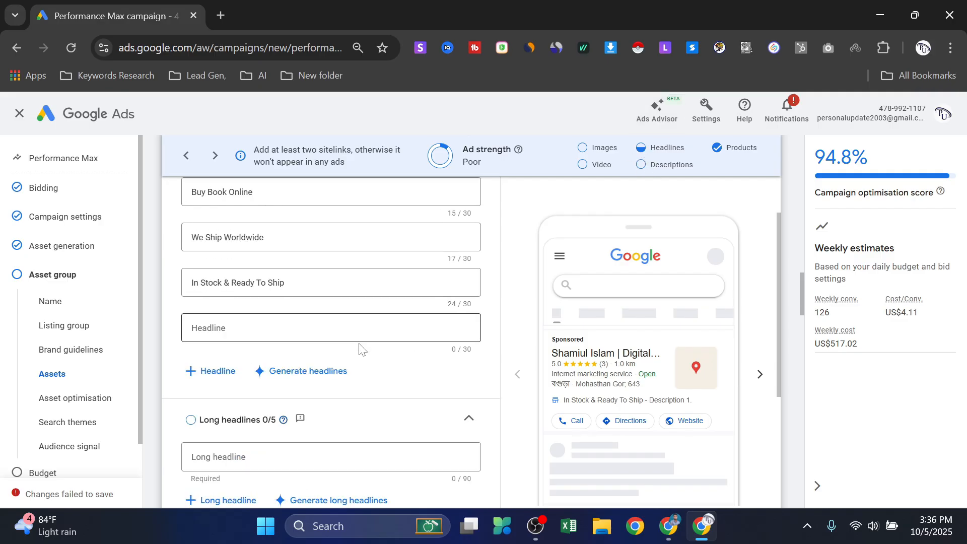
pyautogui.scroll(-2, 272, 383)
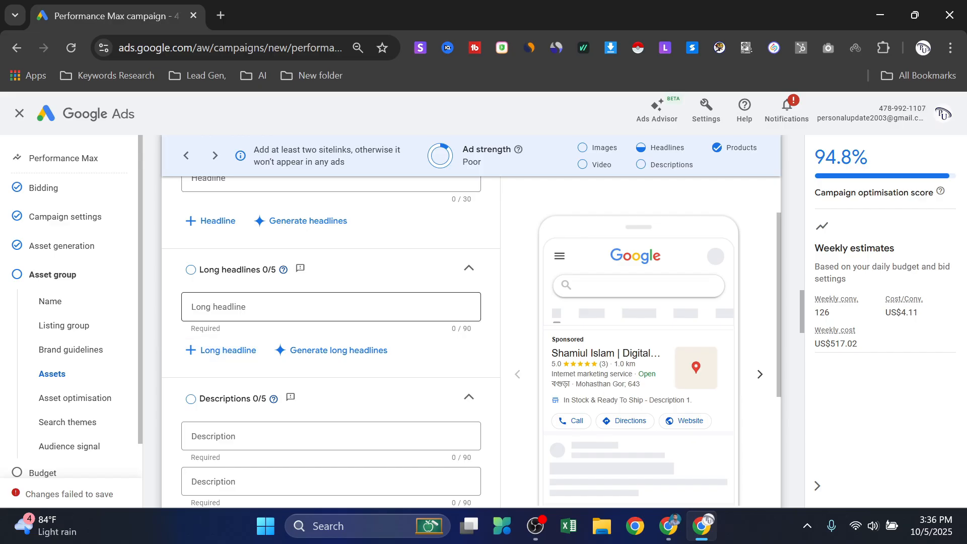
pyautogui.click(192, 307)
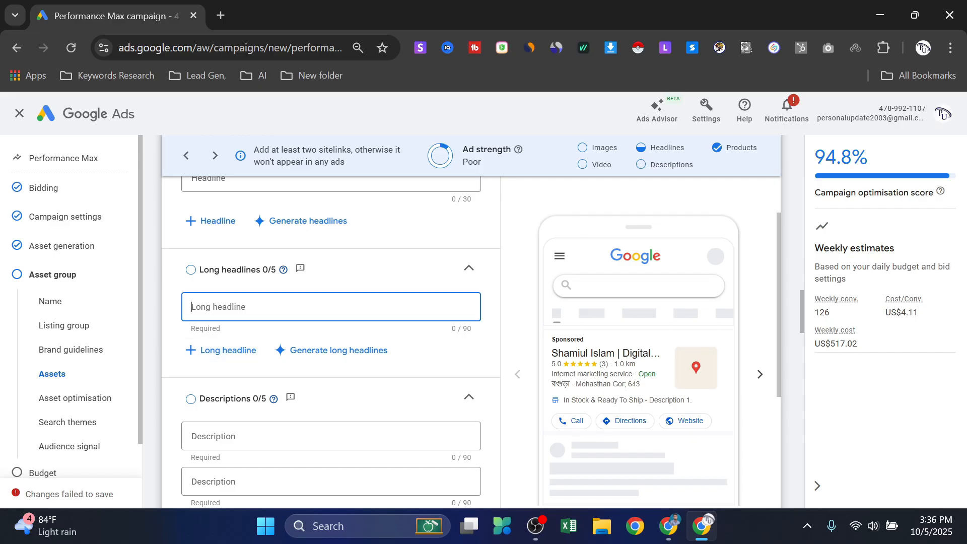
pyautogui.click(348, 352)
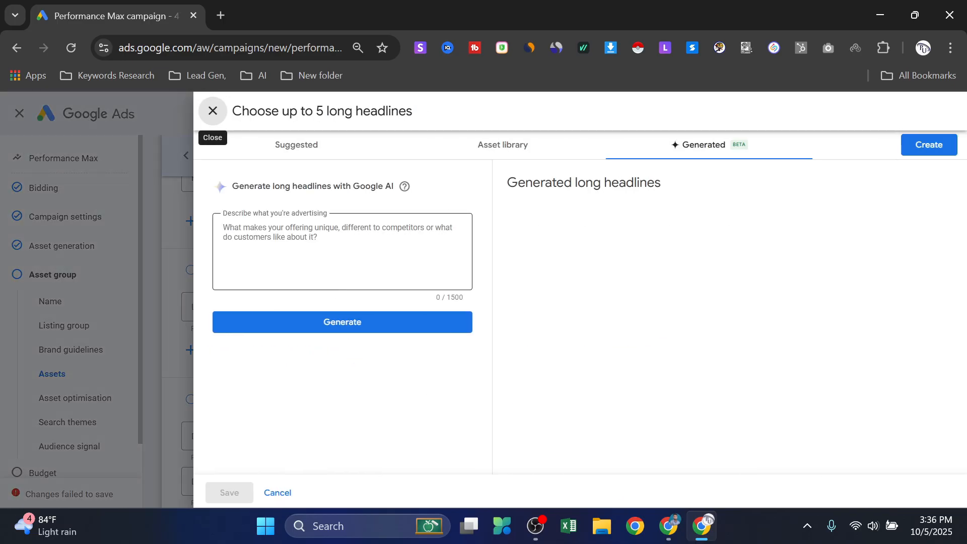
pyautogui.click(223, 227)
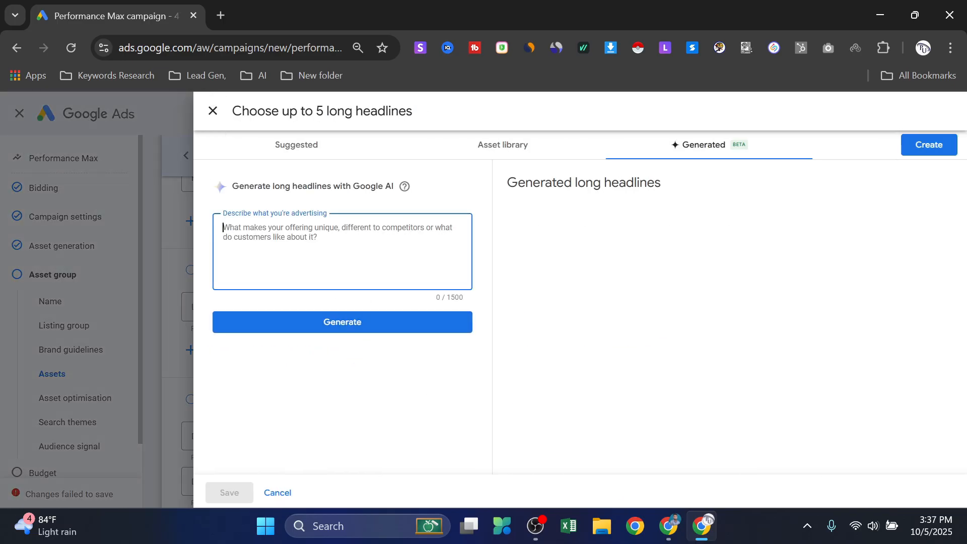
pyautogui.write('digital marketing')
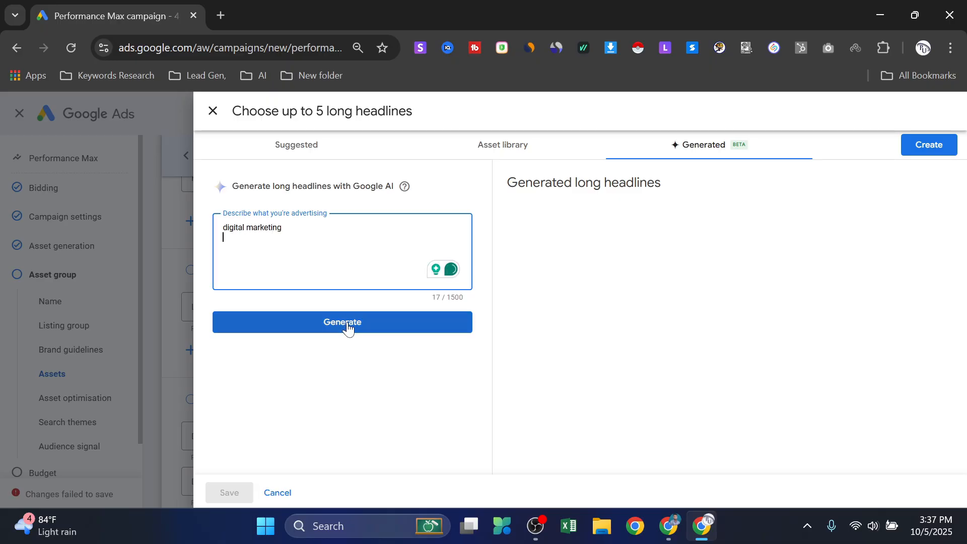
pyautogui.click(348, 327)
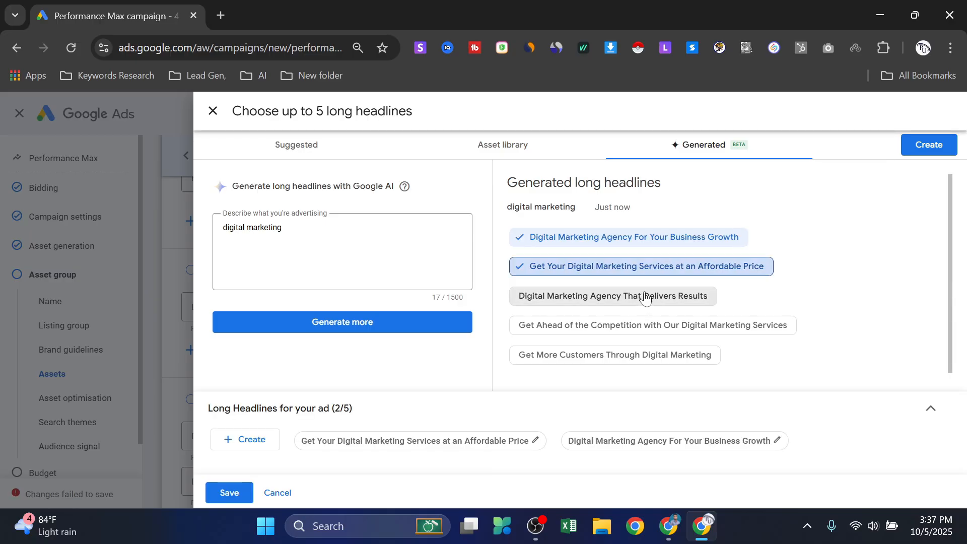
# - Choose the generated long headlines about business growth, affordable price, getting ahead of the competition and delivering results, and save the selection
pyautogui.click(657, 327)
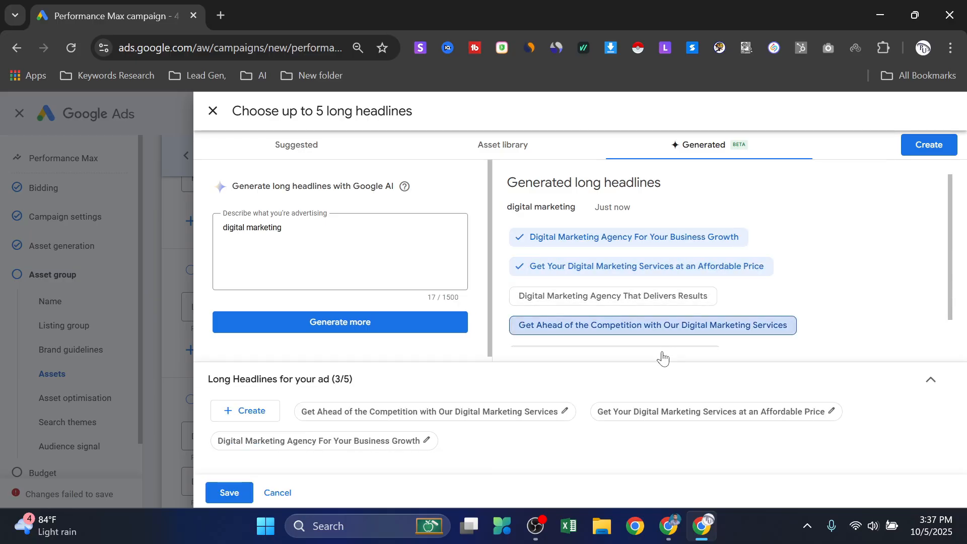
pyautogui.click(658, 299)
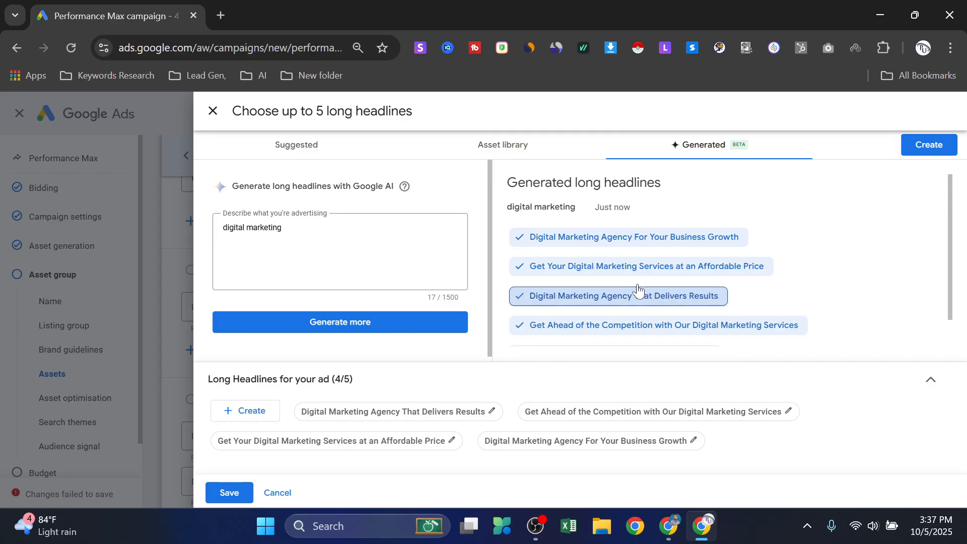
pyautogui.click(229, 494)
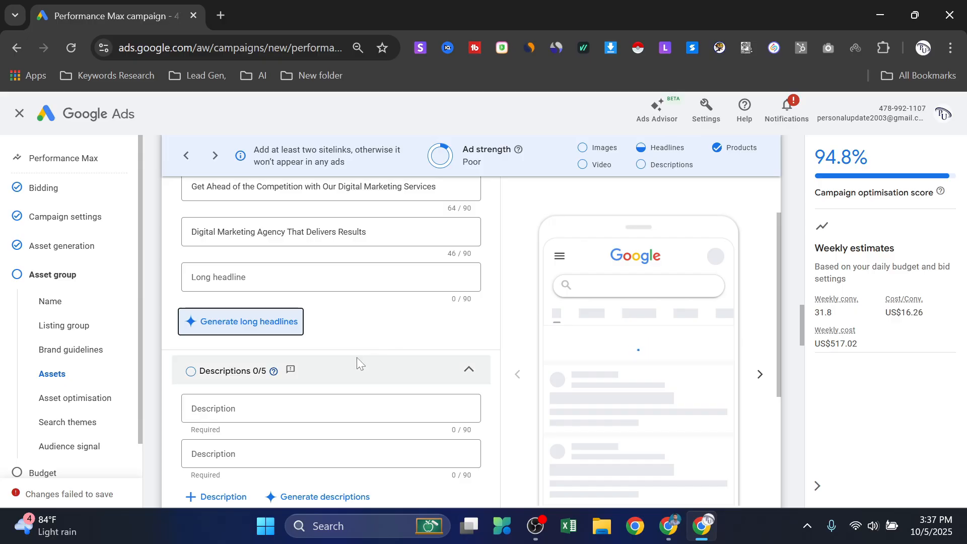
# - Add the suggested text Best Online Book Shop in Bangladesh | Rokomari.com as the first description
pyautogui.scroll(-1, 367, 332)
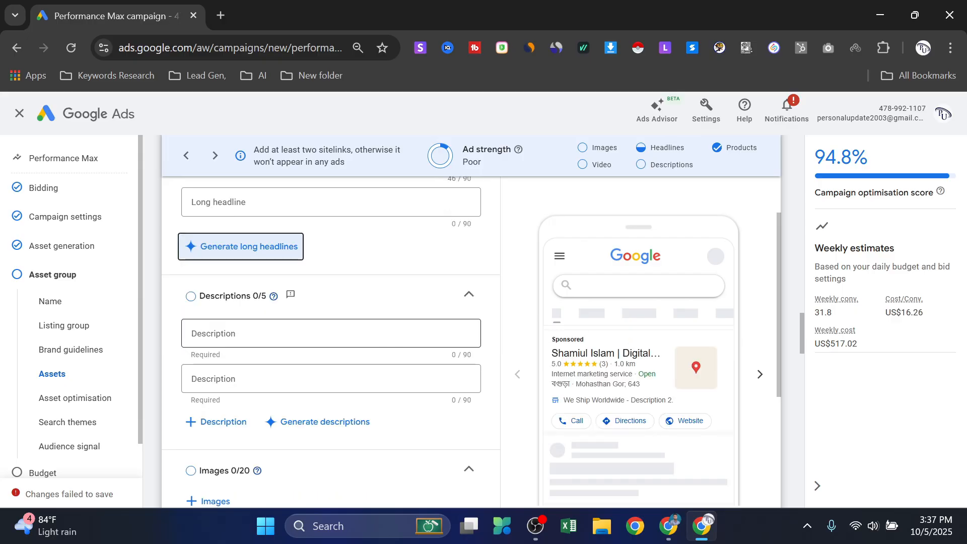
pyautogui.click(331, 333)
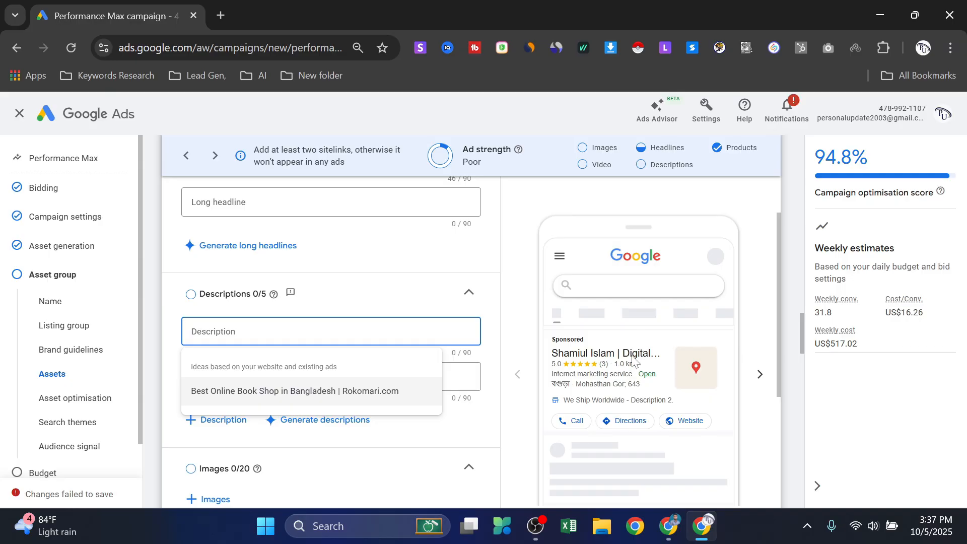
pyautogui.click(279, 388)
pyautogui.click(252, 379)
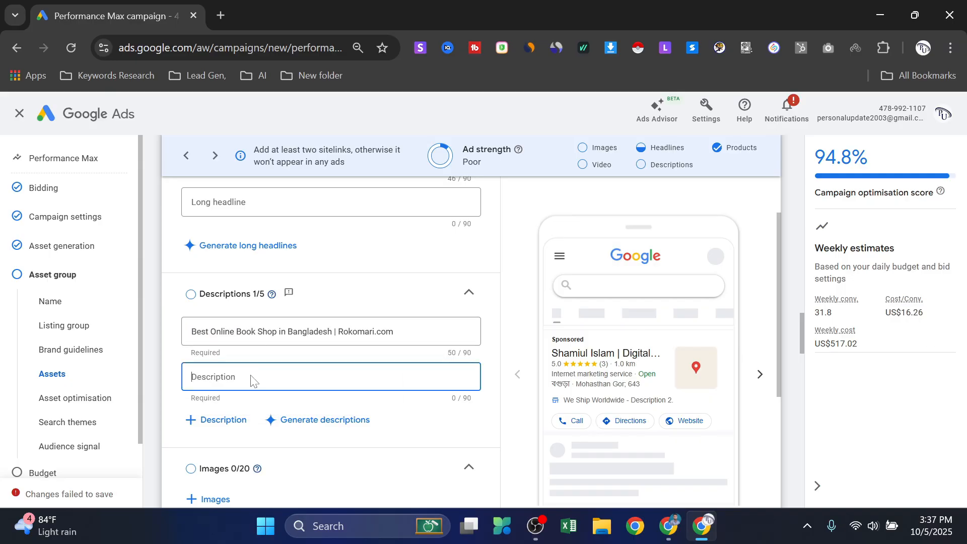
# - Generate descriptions for digital marketing with Google AI and save the ones about reaching customers online, top-notch services and growing your business
pyautogui.click(334, 421)
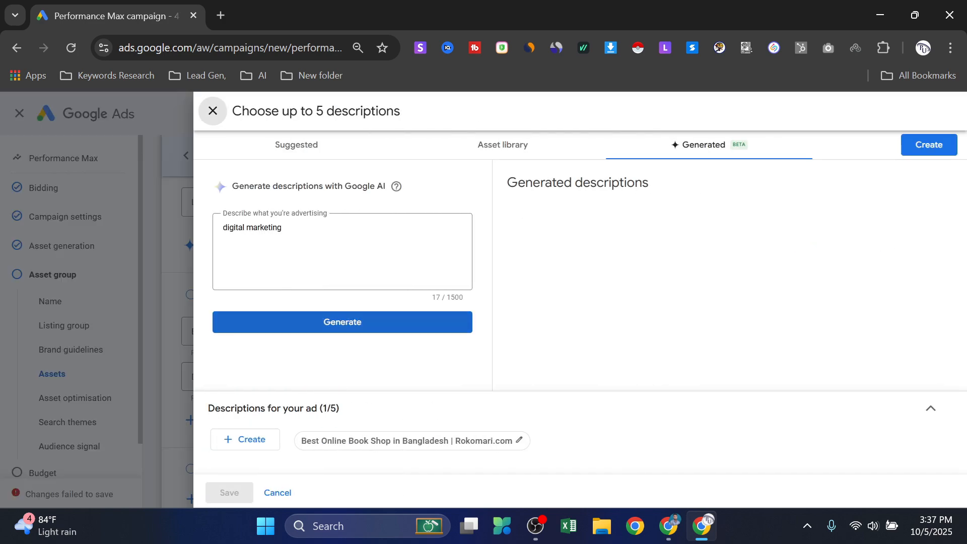
pyautogui.click(308, 330)
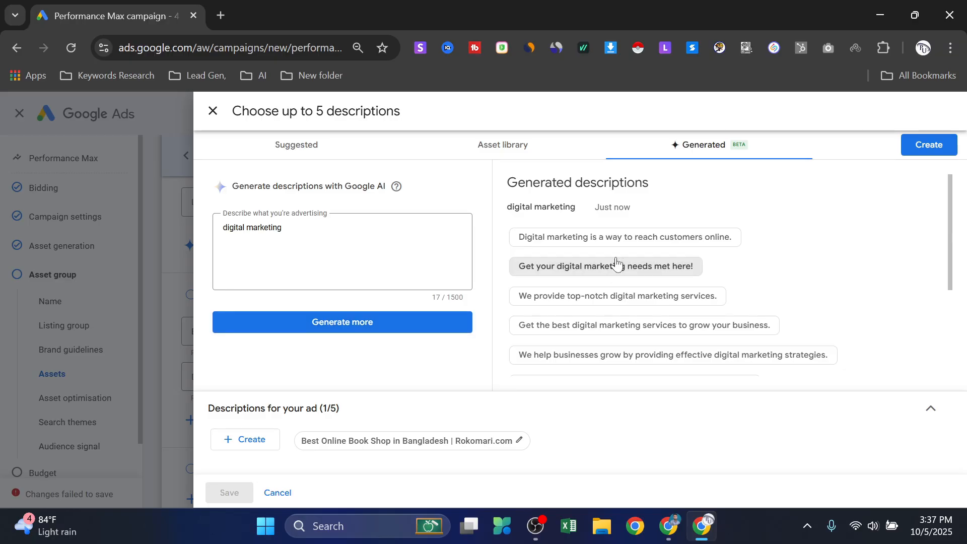
pyautogui.click(614, 237)
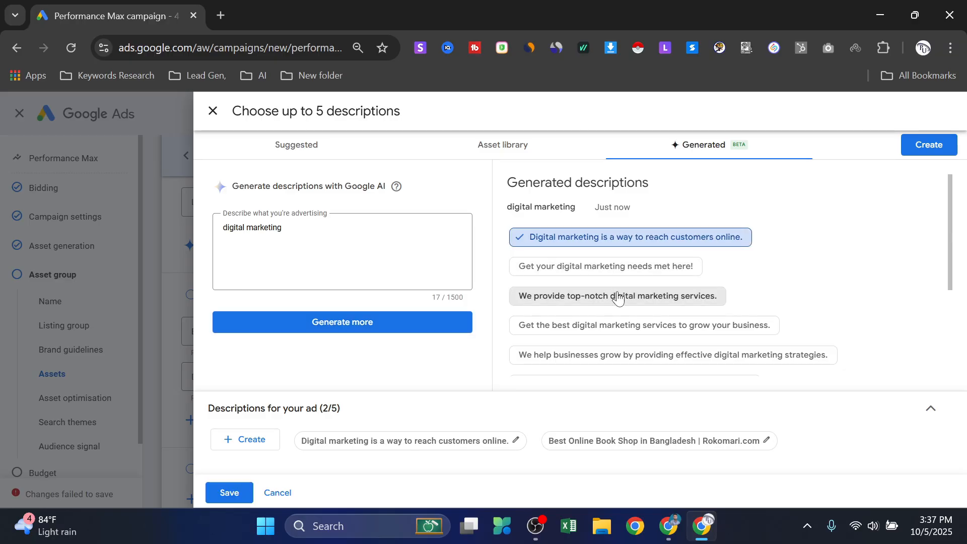
pyautogui.click(619, 298)
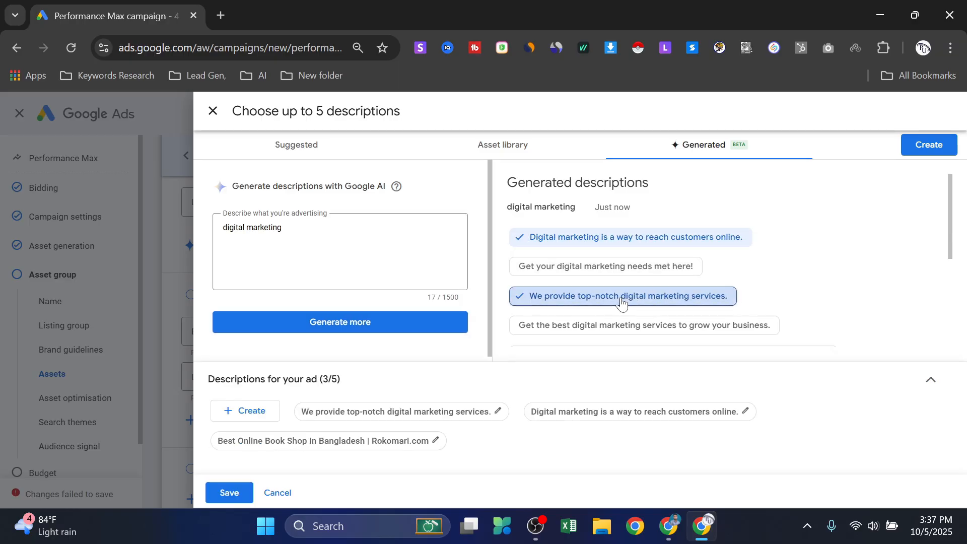
pyautogui.click(615, 327)
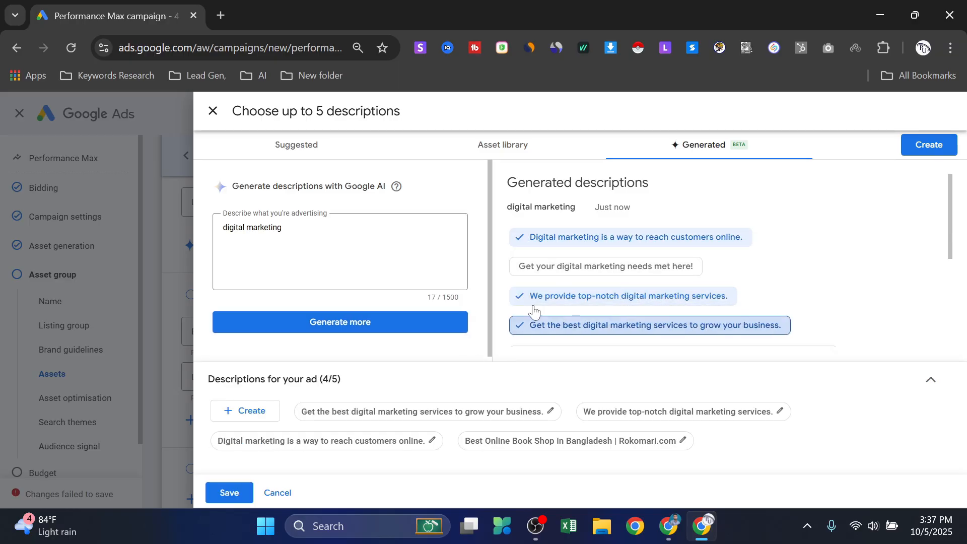
pyautogui.click(240, 489)
# - Add the suggested images of the green Bengali text banner, the green mouse, the treasure cart and the headphones to the asset group
pyautogui.scroll(-1, 388, 343)
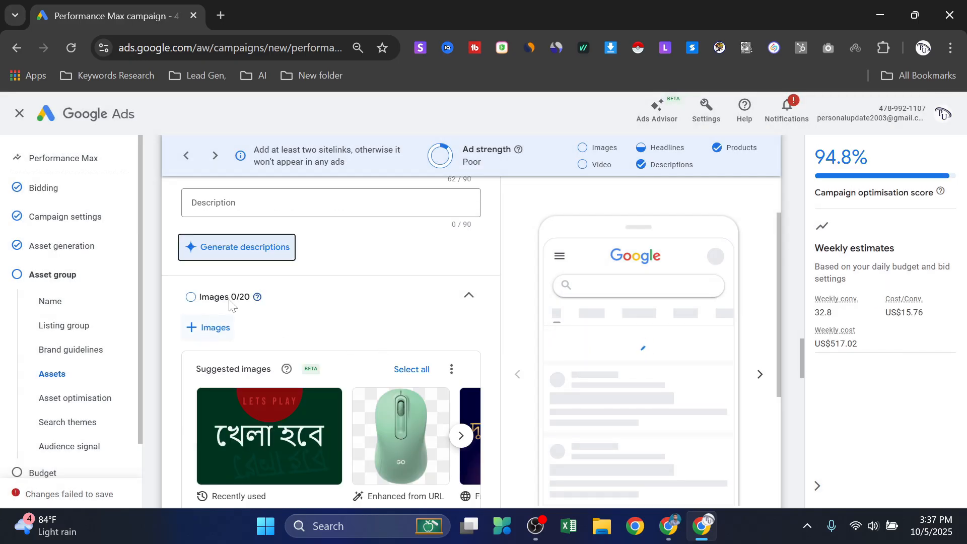
pyautogui.scroll(-1, 280, 393)
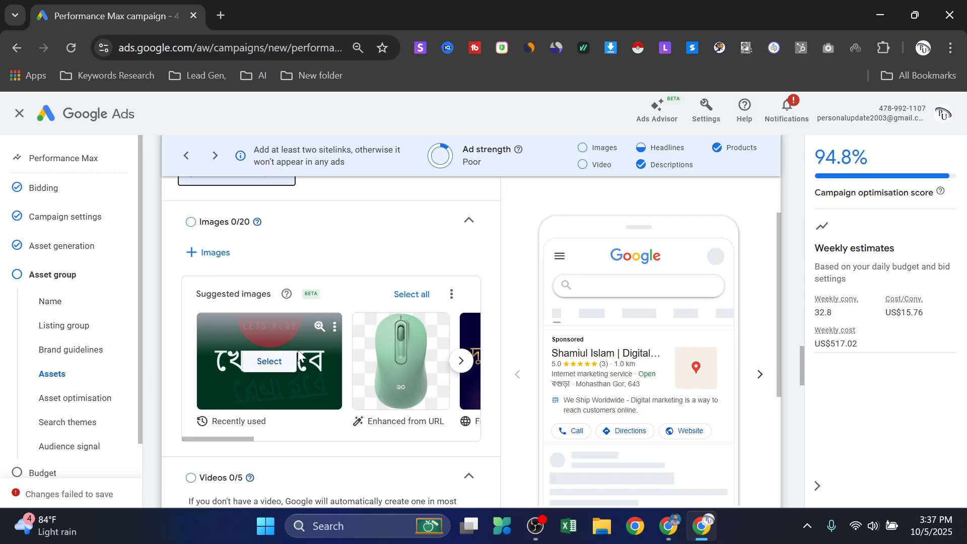
pyautogui.click(267, 361)
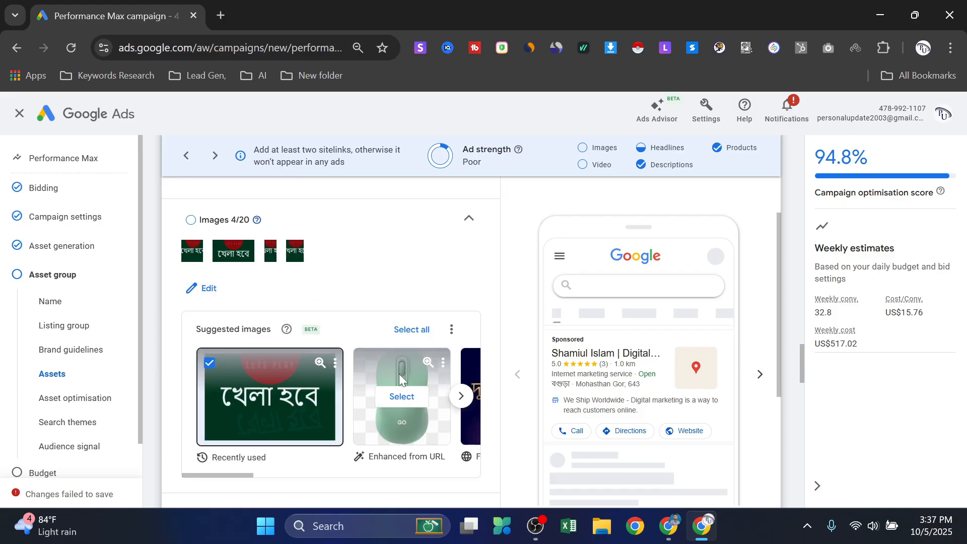
pyautogui.click(398, 397)
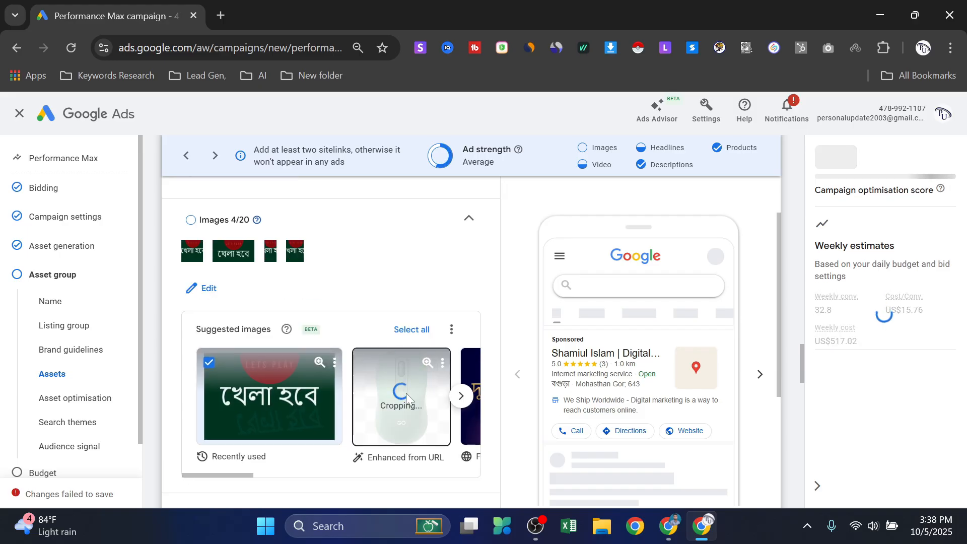
pyautogui.click(461, 396)
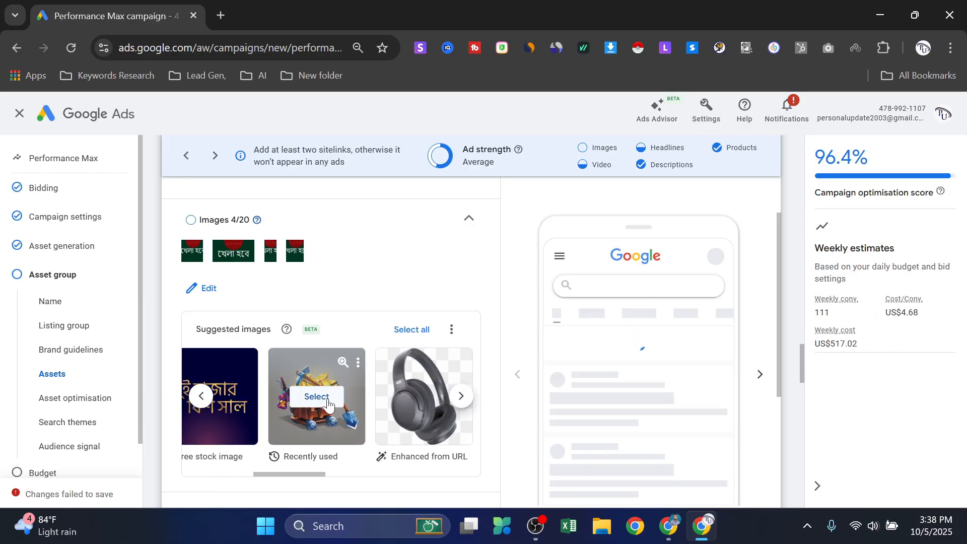
pyautogui.click(317, 396)
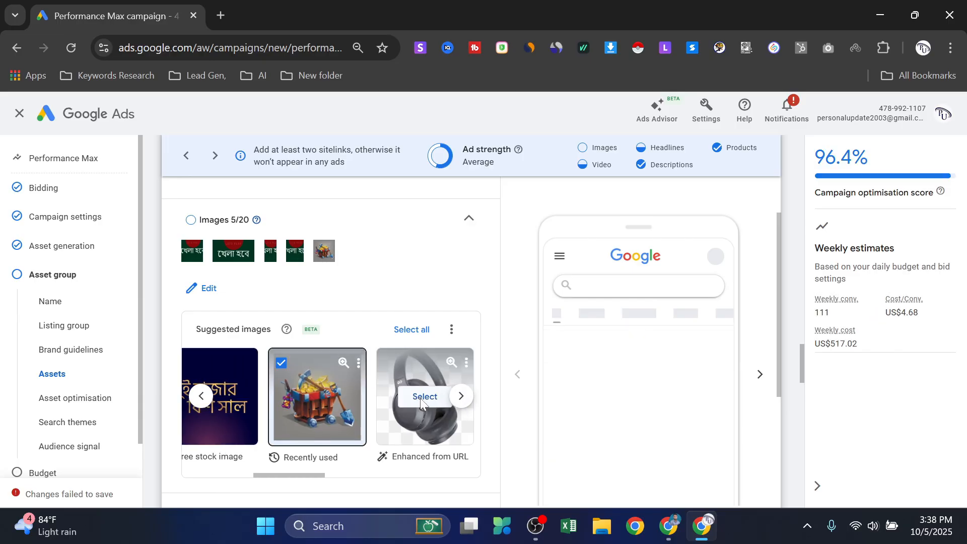
pyautogui.click(420, 396)
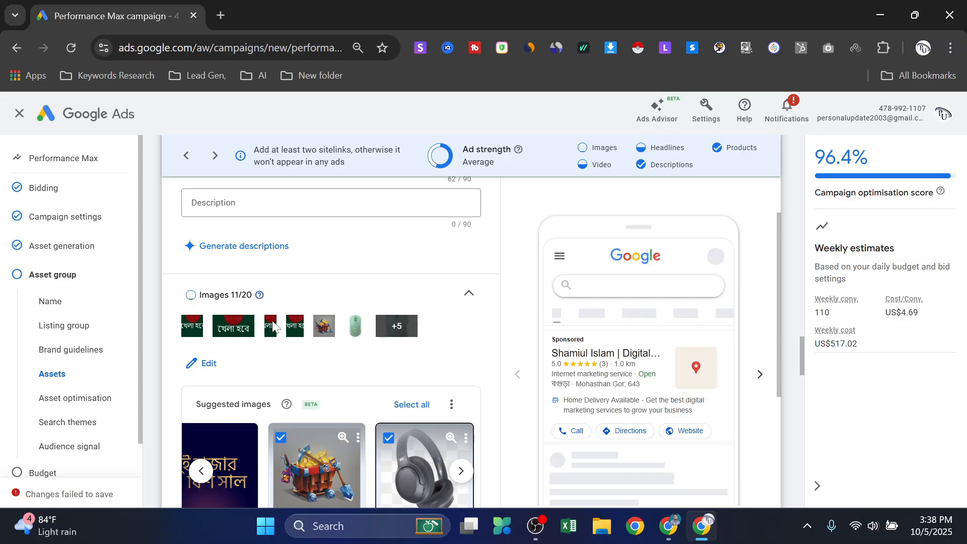
pyautogui.scroll(-1, 337, 307)
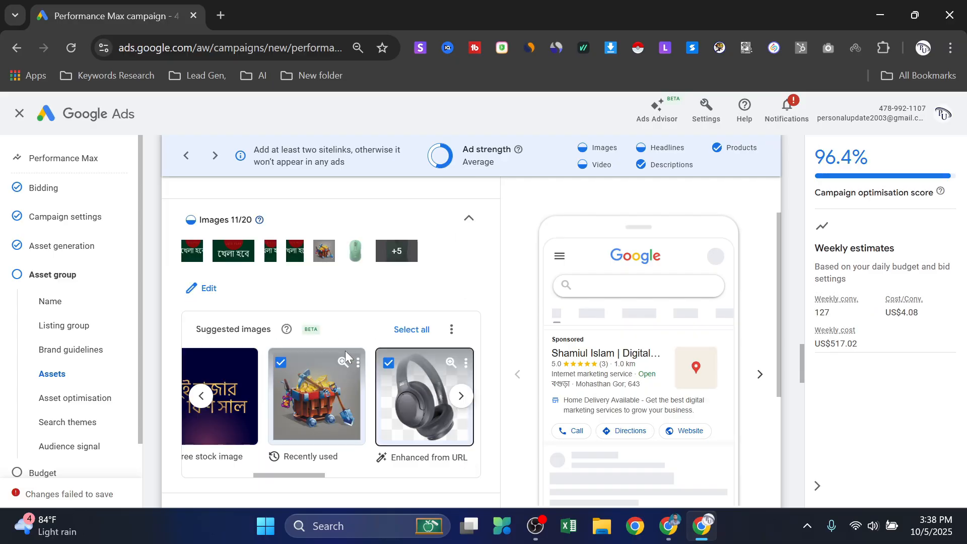
pyautogui.scroll(-2, 353, 365)
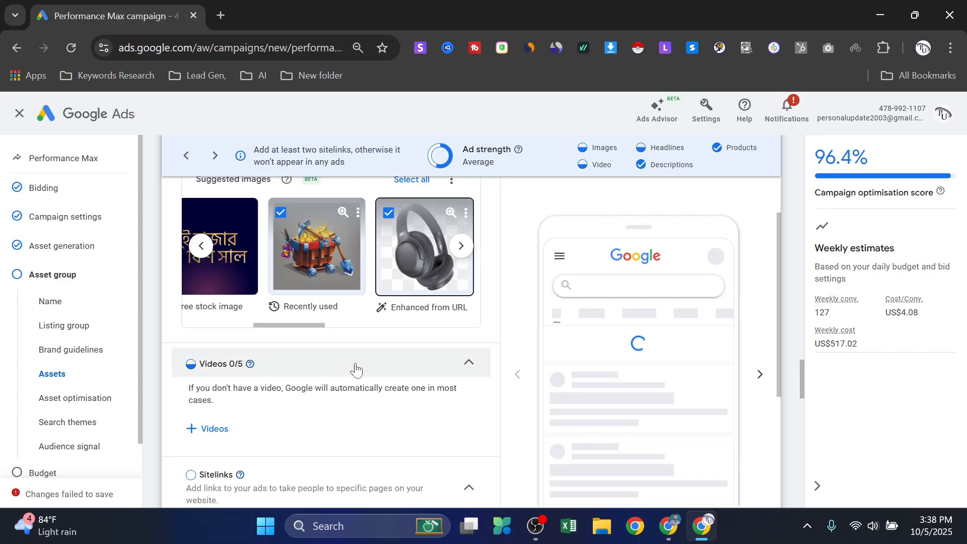
pyautogui.scroll(-1, 355, 370)
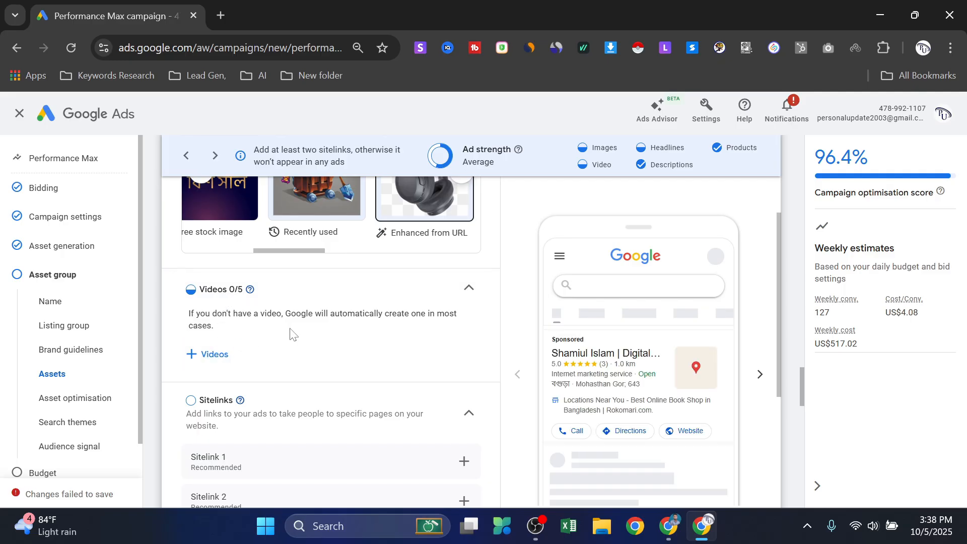
pyautogui.scroll(-1, 290, 334)
pyautogui.scroll(-1, 285, 334)
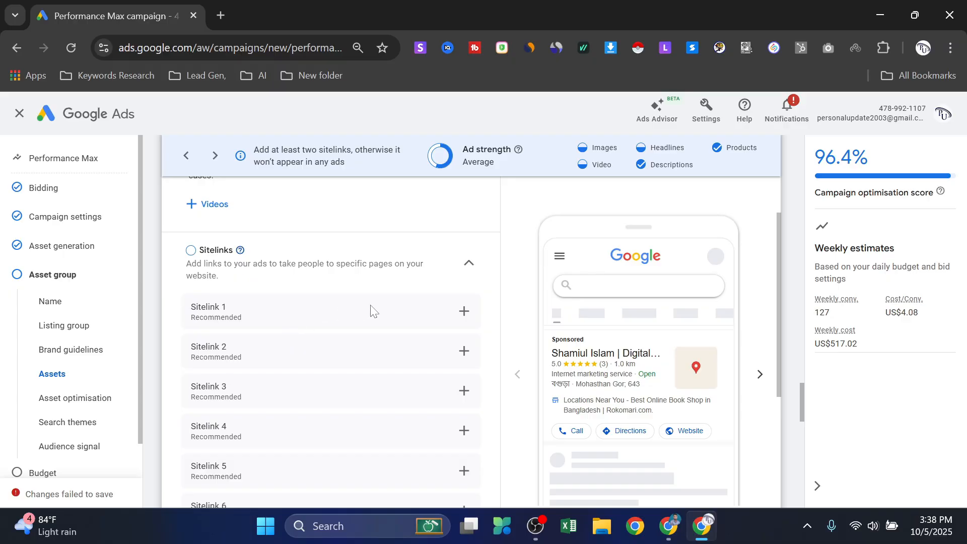
pyautogui.click(464, 312)
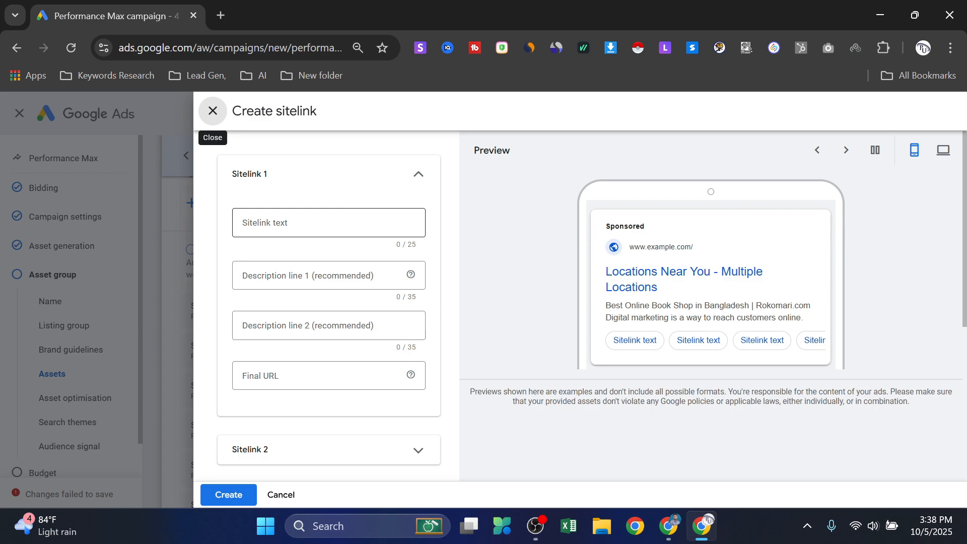
pyautogui.click(301, 226)
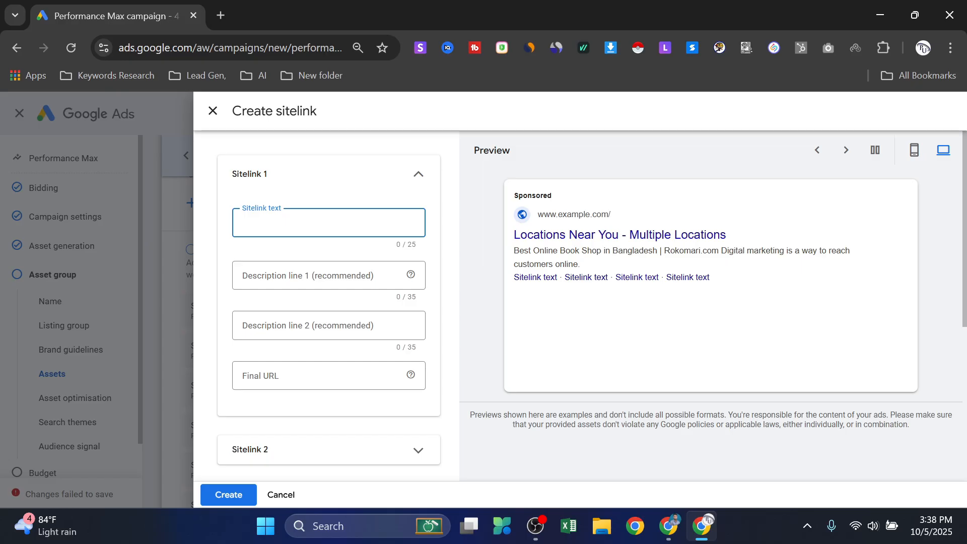
pyautogui.write('facebook ads')
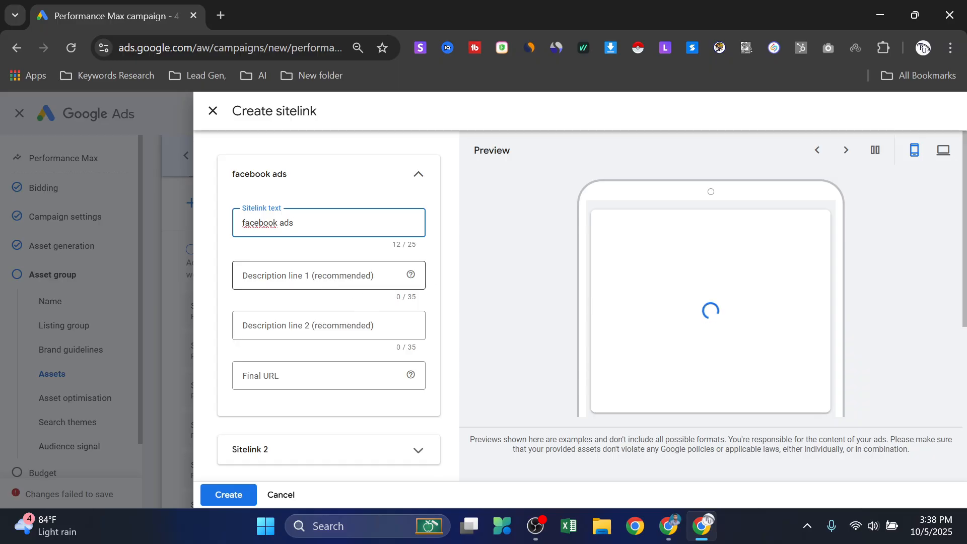
pyautogui.click(323, 276)
pyautogui.click(325, 332)
pyautogui.click(323, 376)
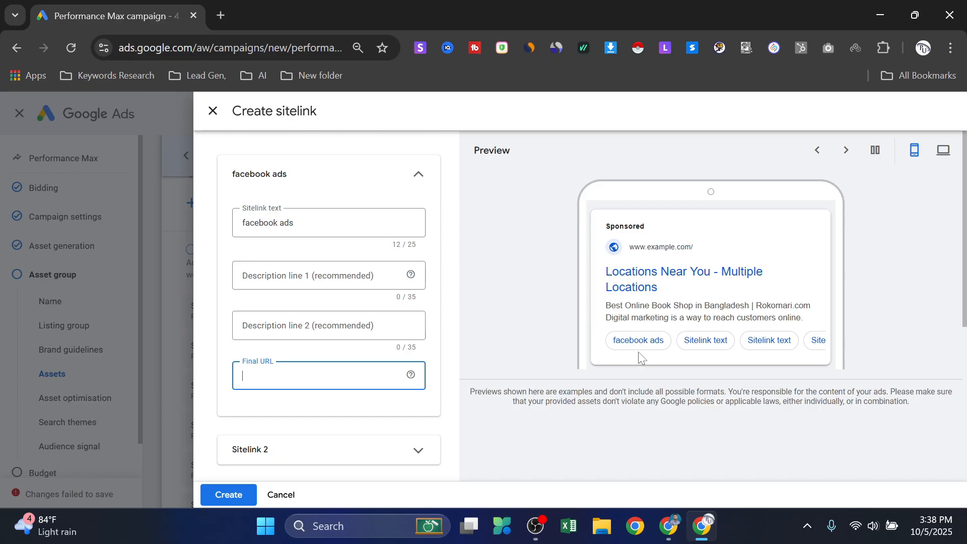
pyautogui.click(302, 222)
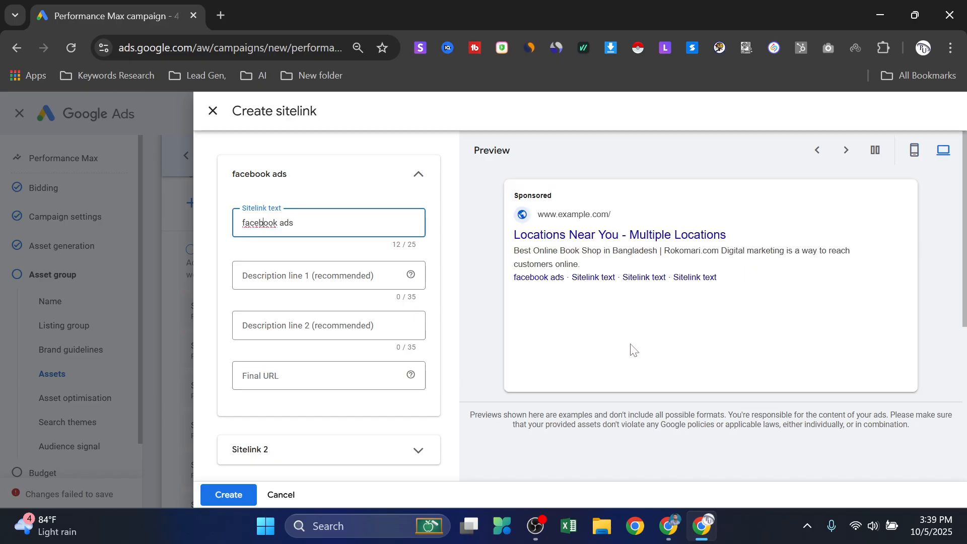
pyautogui.click(308, 387)
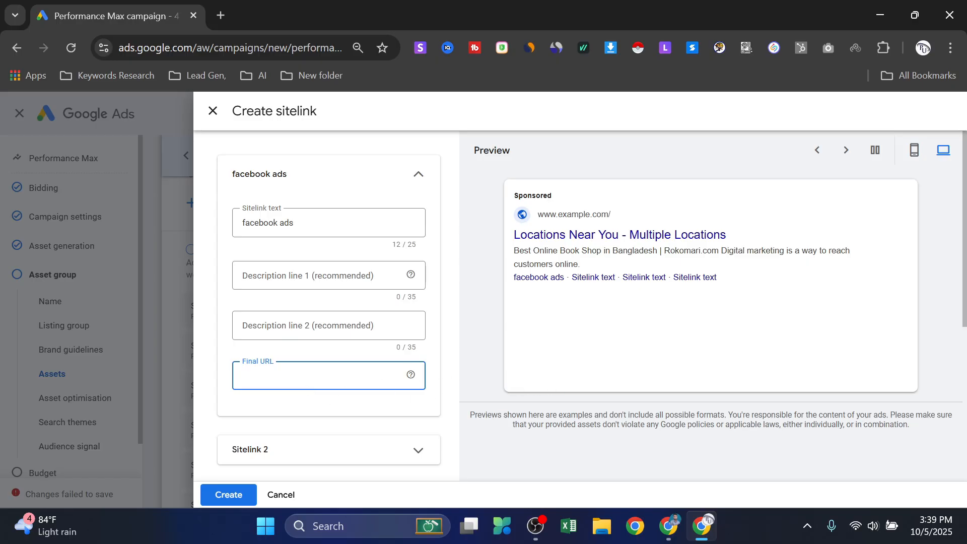
pyautogui.scroll(-1, 306, 391)
pyautogui.scroll(-3, 302, 391)
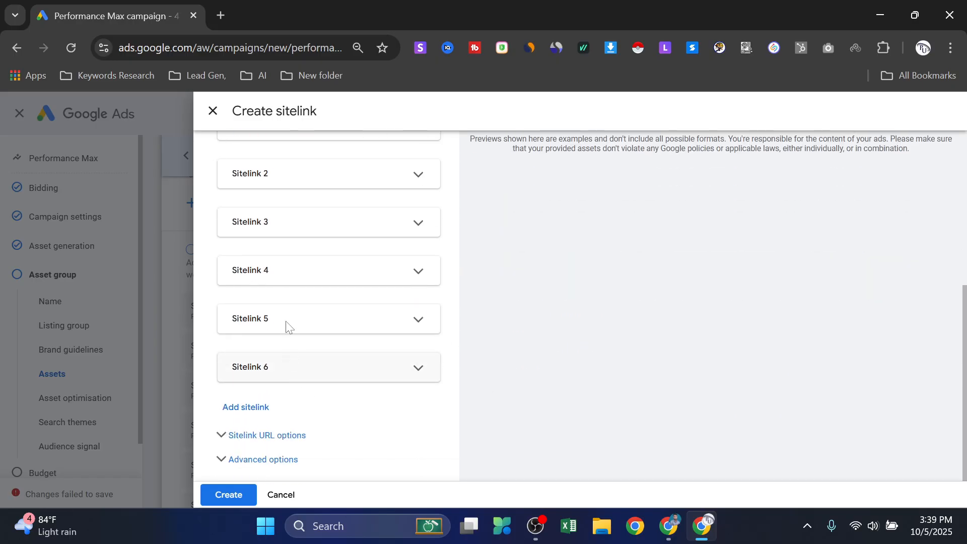
pyautogui.scroll(1, 300, 434)
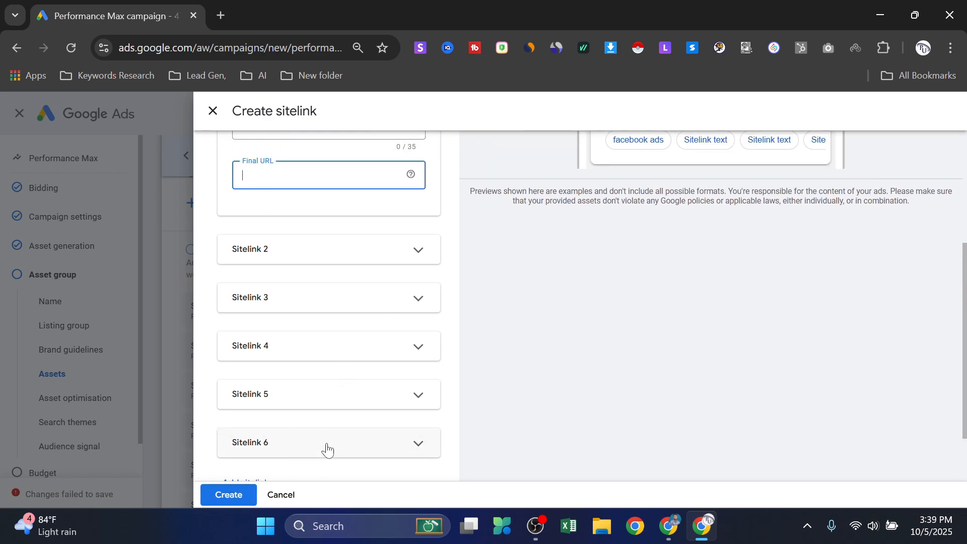
pyautogui.scroll(3, 326, 449)
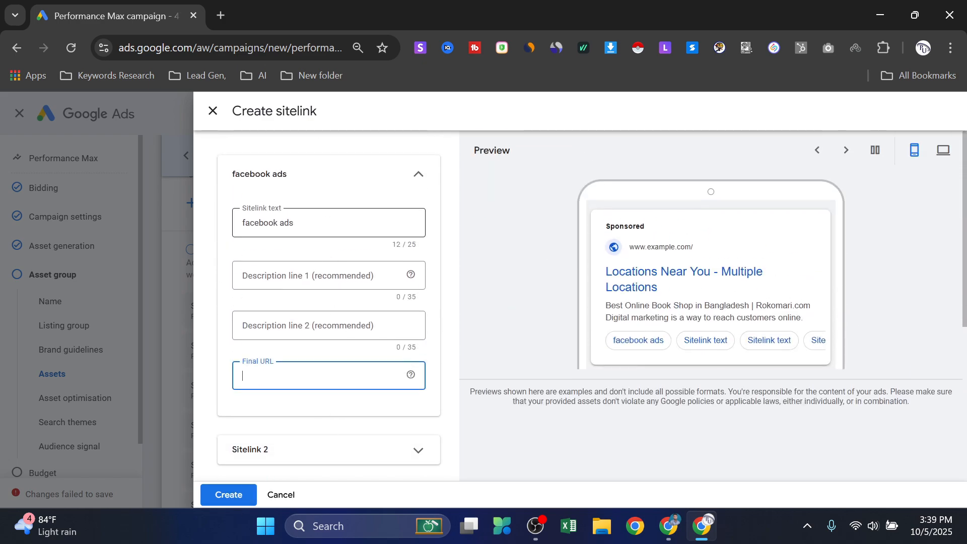
pyautogui.click(285, 493)
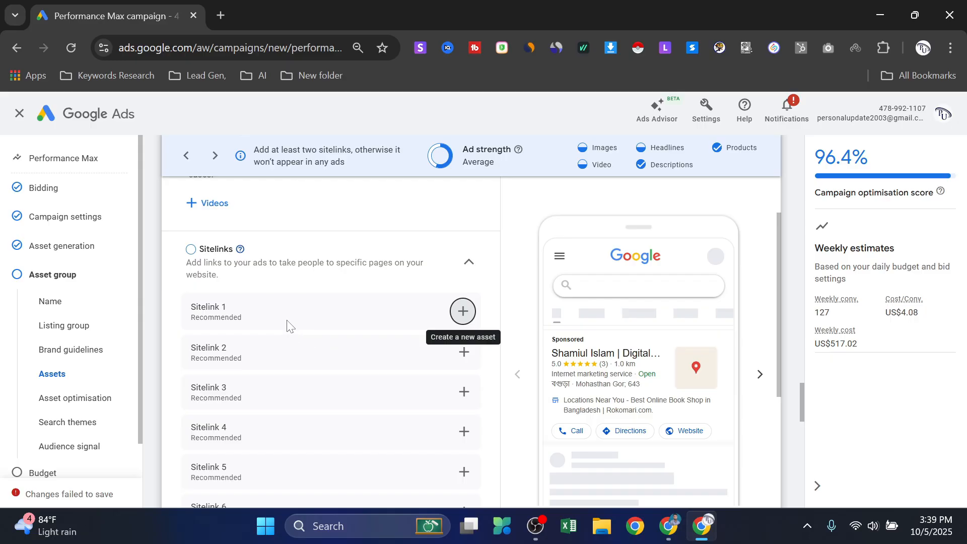
# - Set the asset group's call to action to Sign up
pyautogui.scroll(-4, 298, 337)
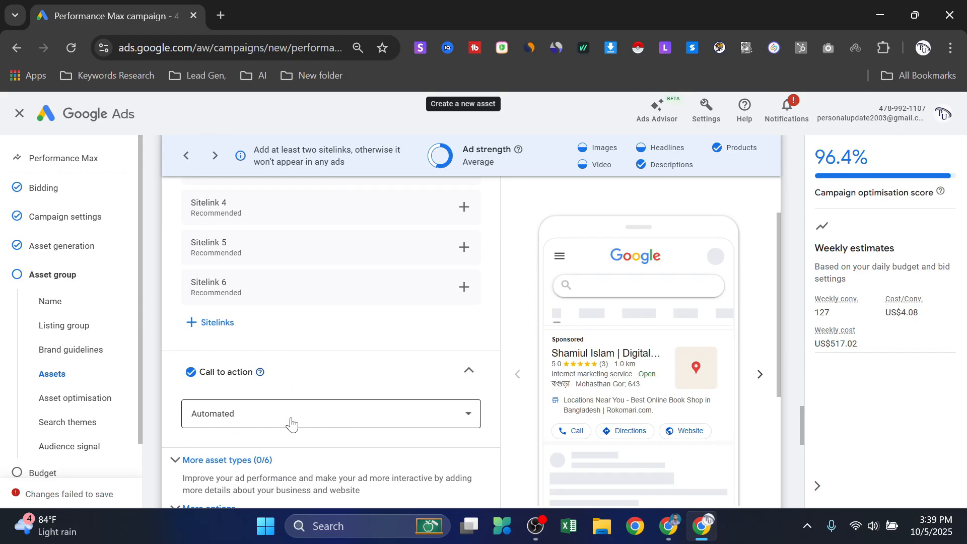
pyautogui.scroll(-2, 291, 423)
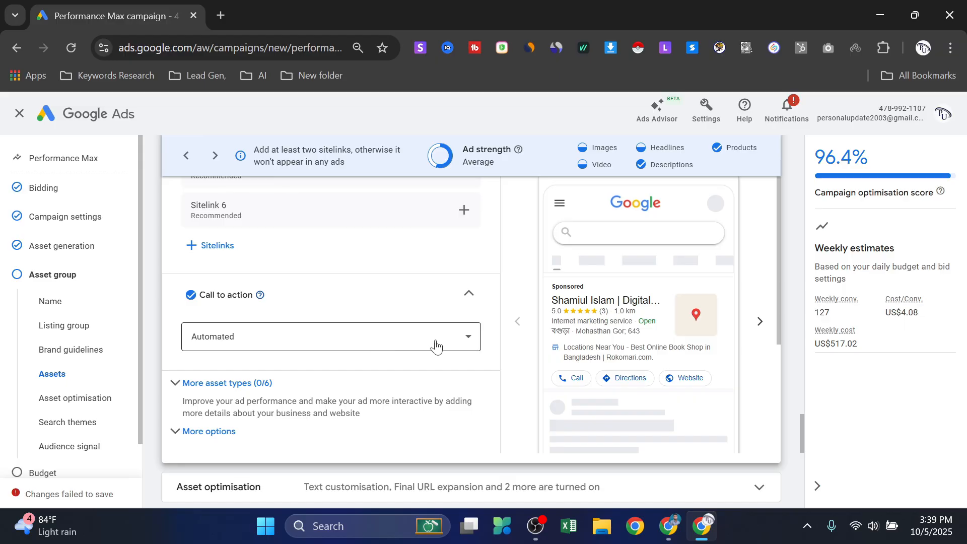
pyautogui.click(243, 346)
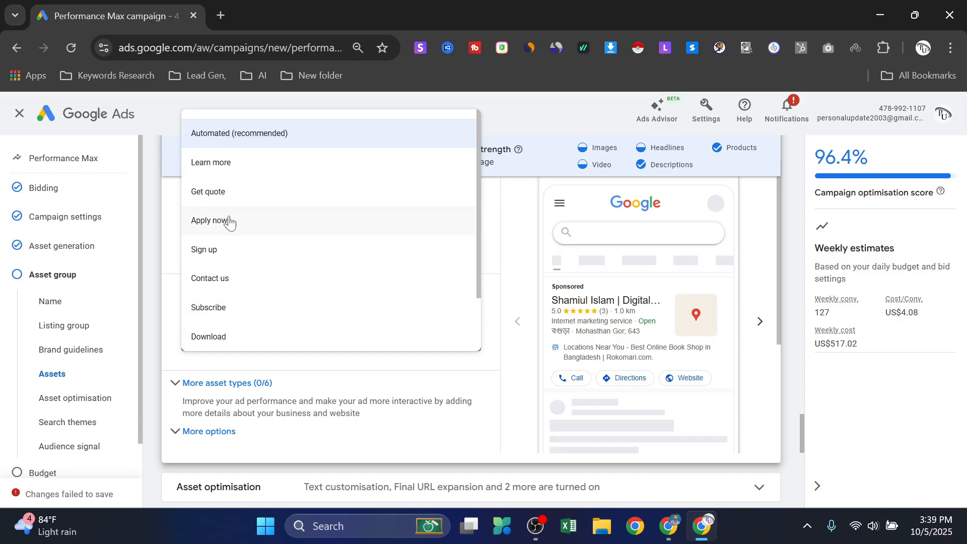
pyautogui.click(235, 250)
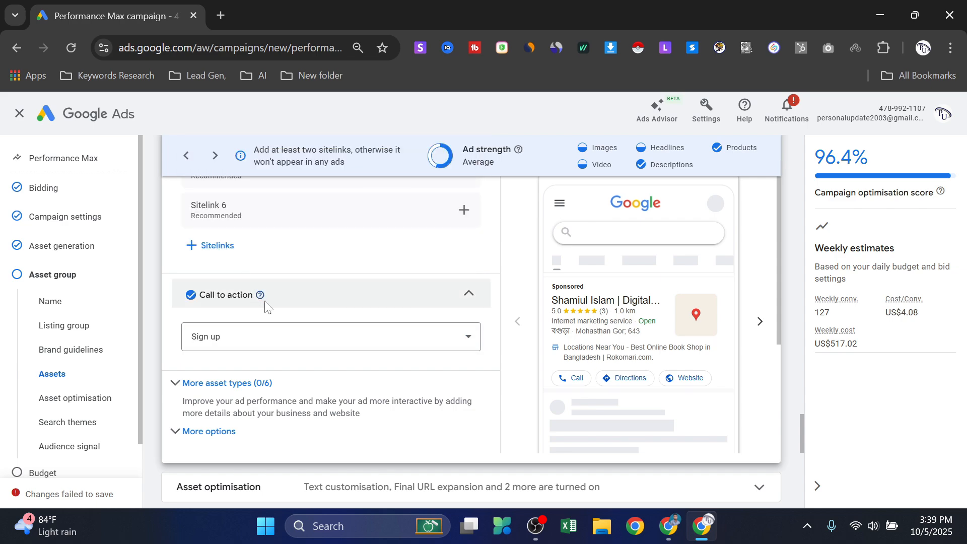
pyautogui.scroll(-1, 342, 338)
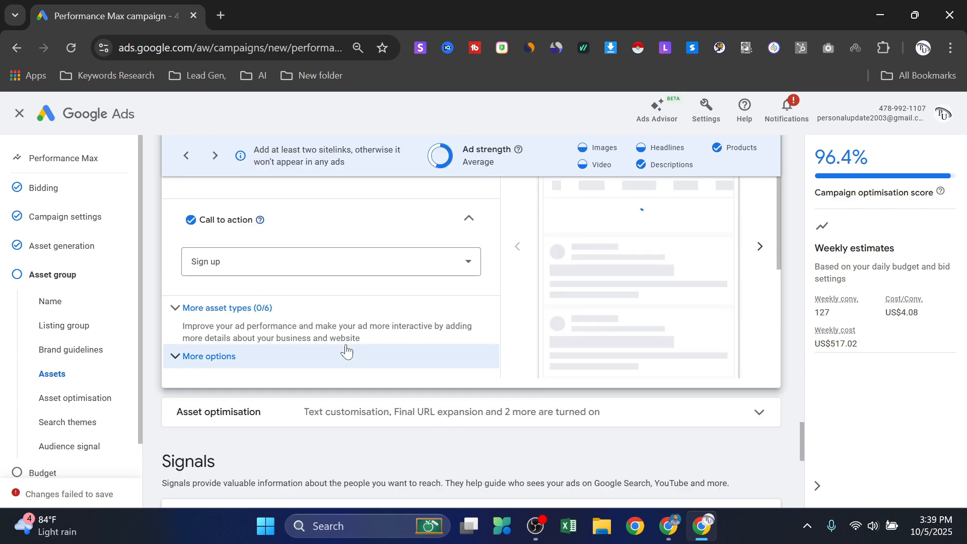
pyautogui.scroll(1, 339, 339)
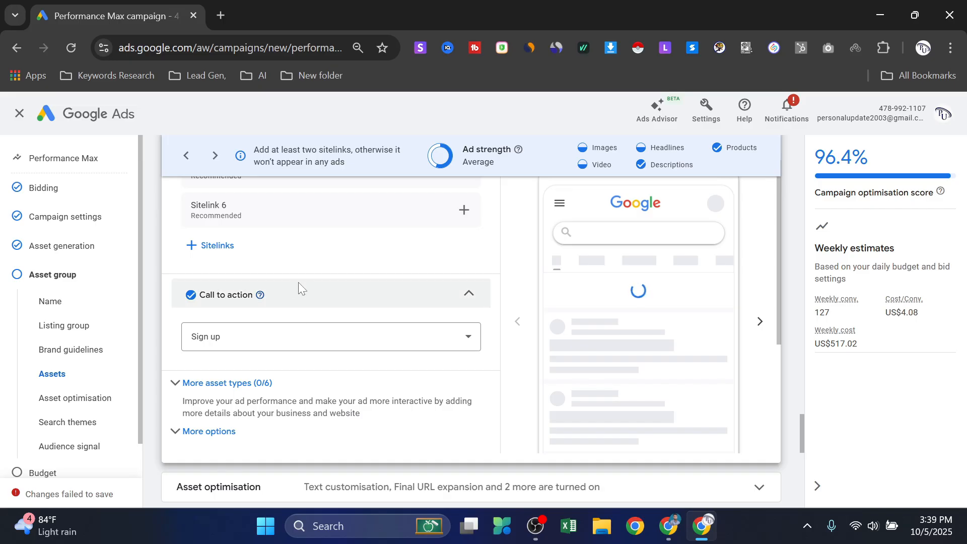
# - Add digital marketing, facebook ads and google ads as search themes for the asset group
pyautogui.scroll(-1, 300, 292)
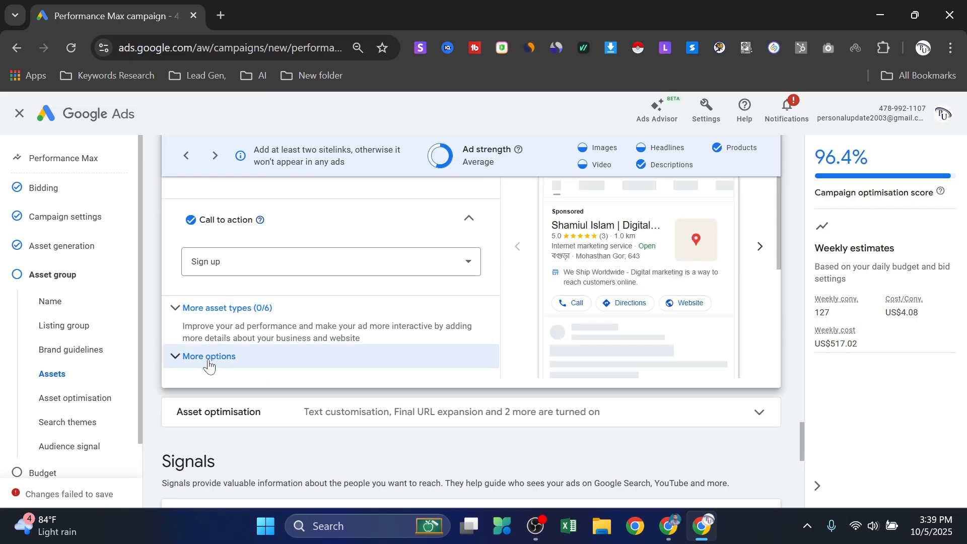
pyautogui.scroll(-5, 225, 385)
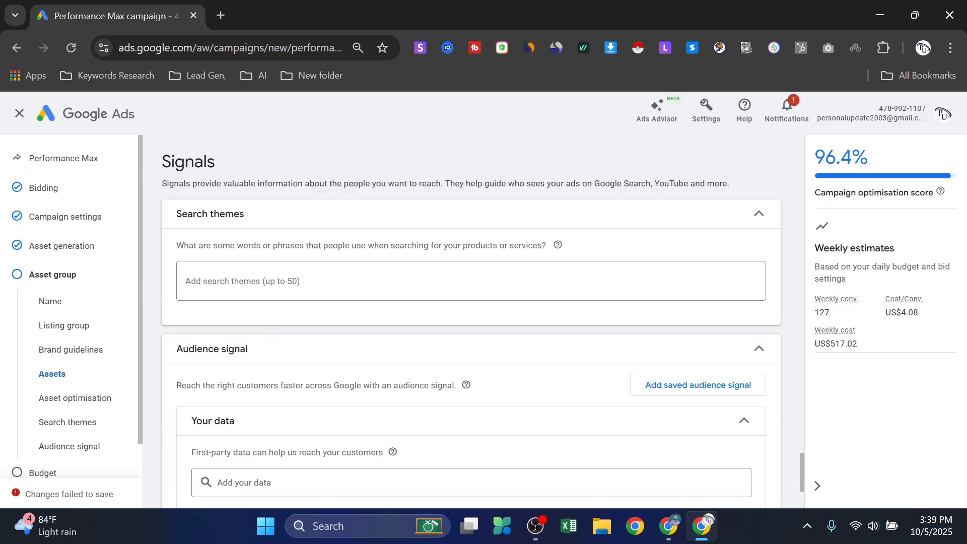
pyautogui.click(186, 281)
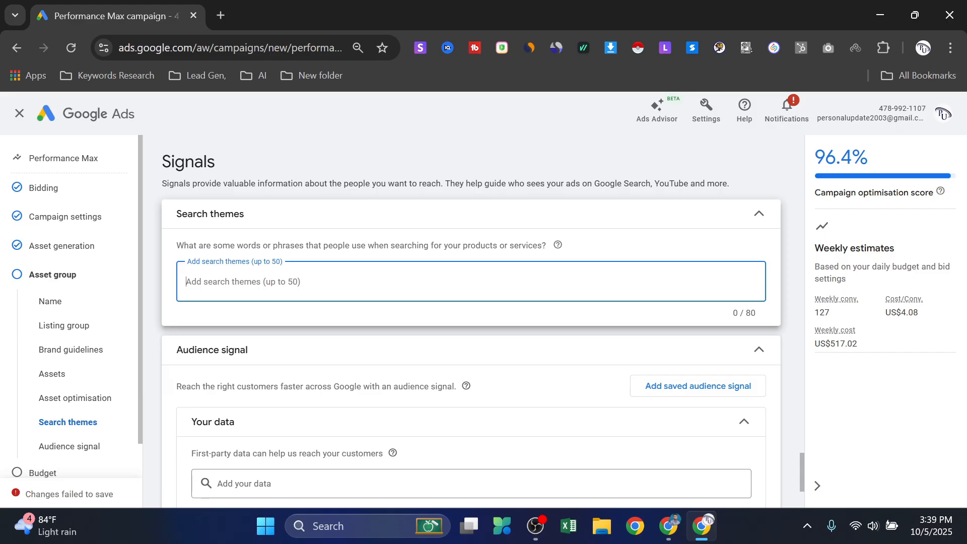
pyautogui.write('digital marketing')
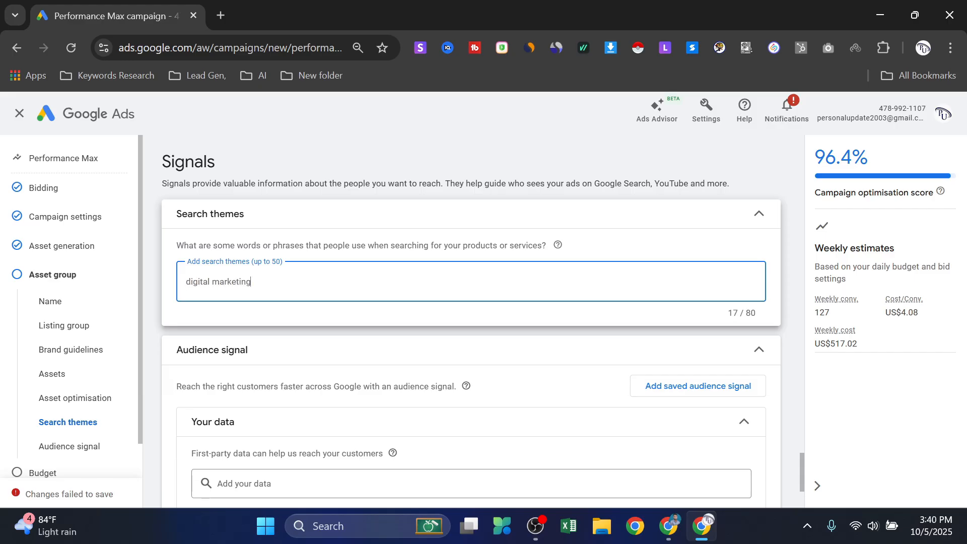
pyautogui.press('Return')
pyautogui.click(260, 286)
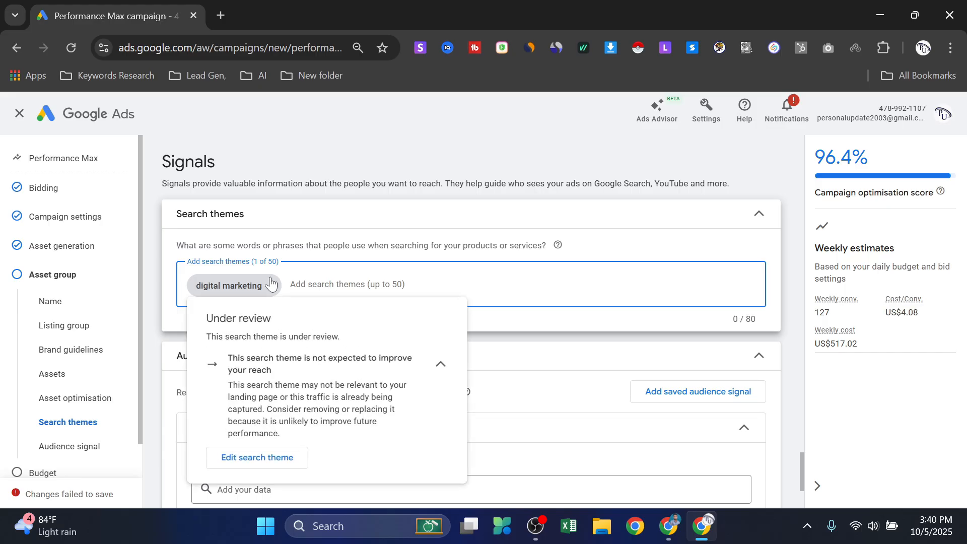
pyautogui.write('facebook ')
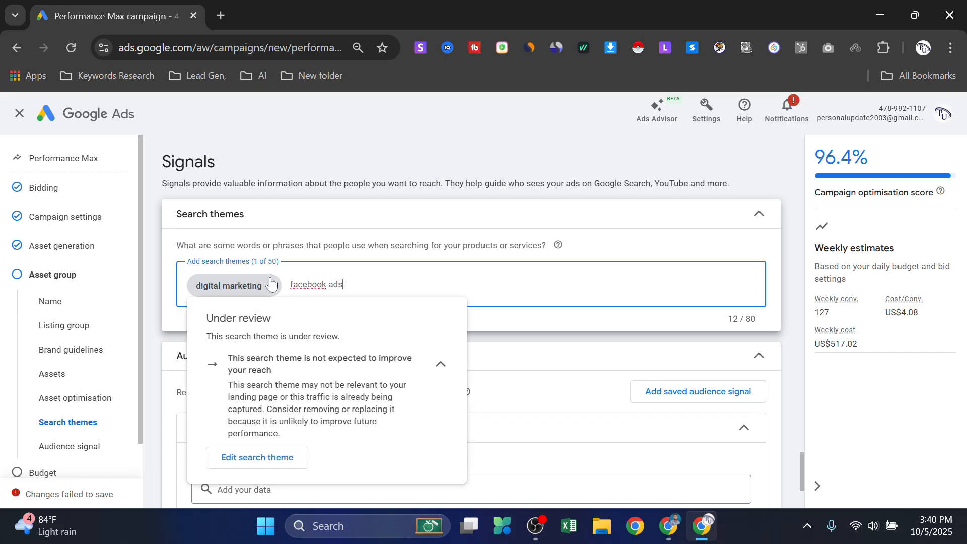
pyautogui.write('ads')
pyautogui.press('Return')
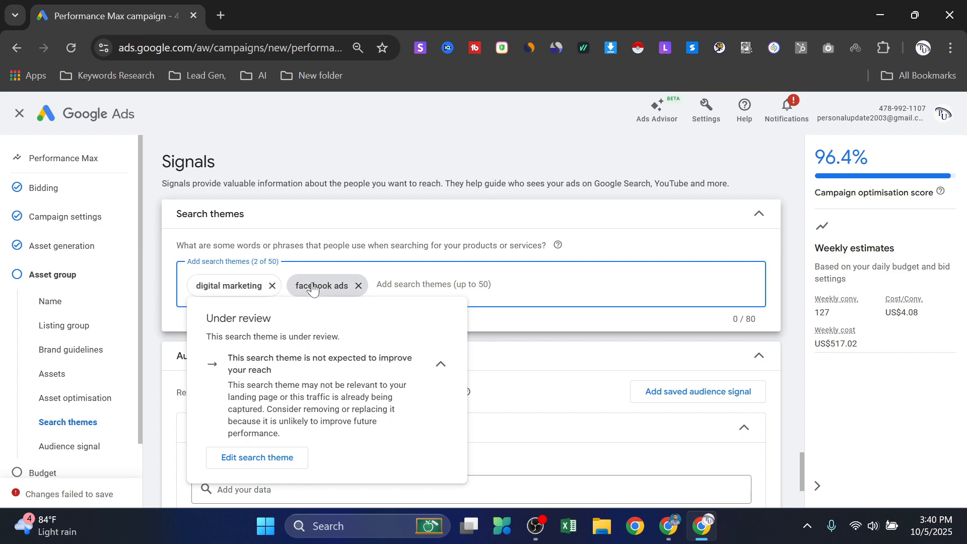
pyautogui.moveTo(320, 291)
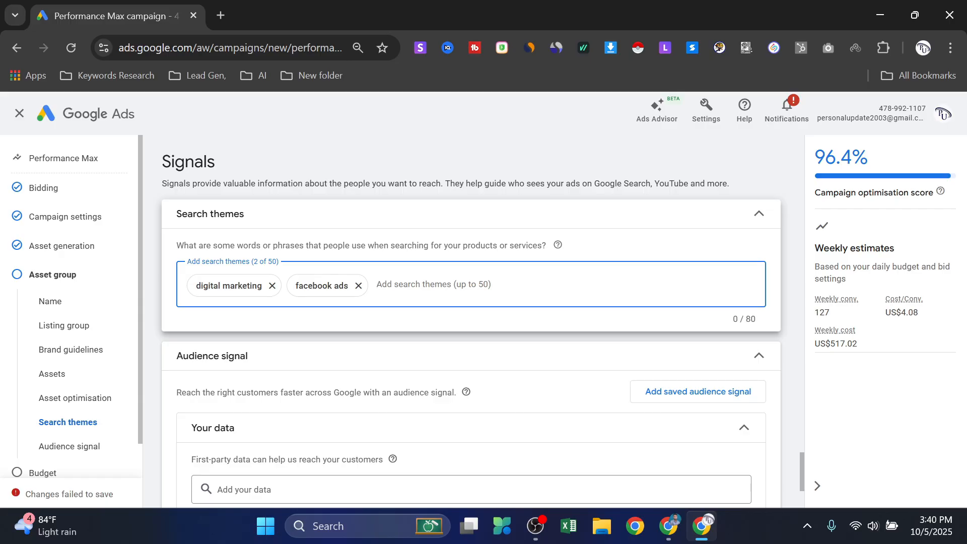
pyautogui.write('googlea ds')
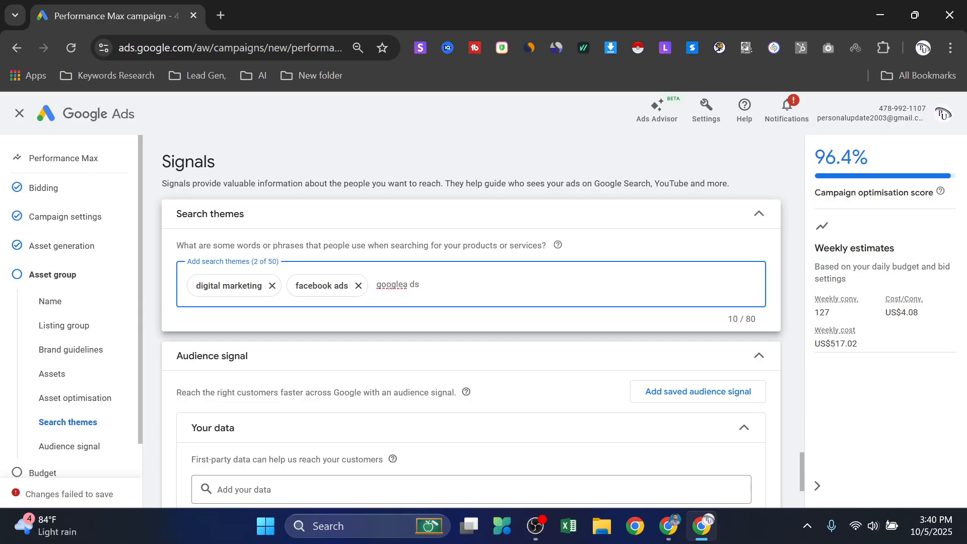
pyautogui.press('BackSpace')
pyautogui.press('Return')
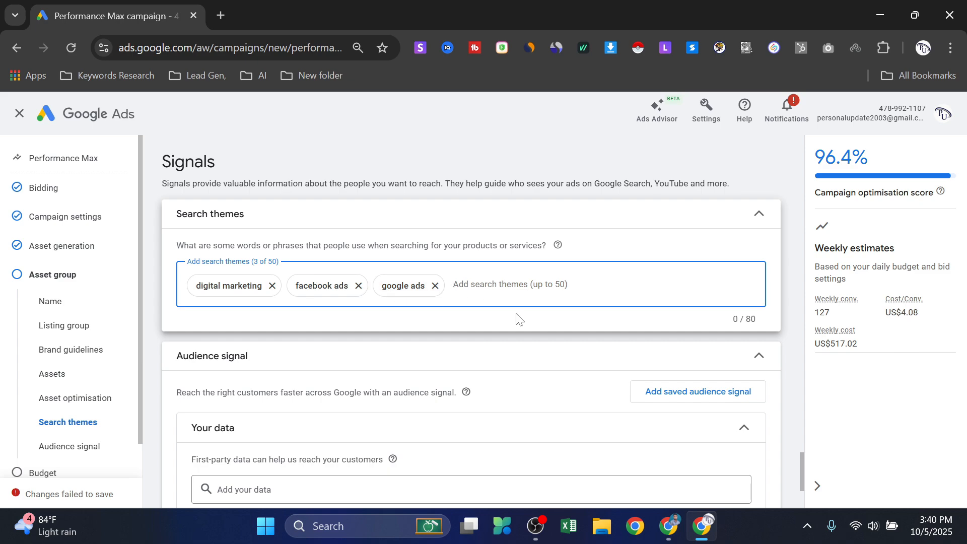
# - Examine the suggested first-party data and the available new segment types for the audience signal
pyautogui.scroll(-1, 460, 307)
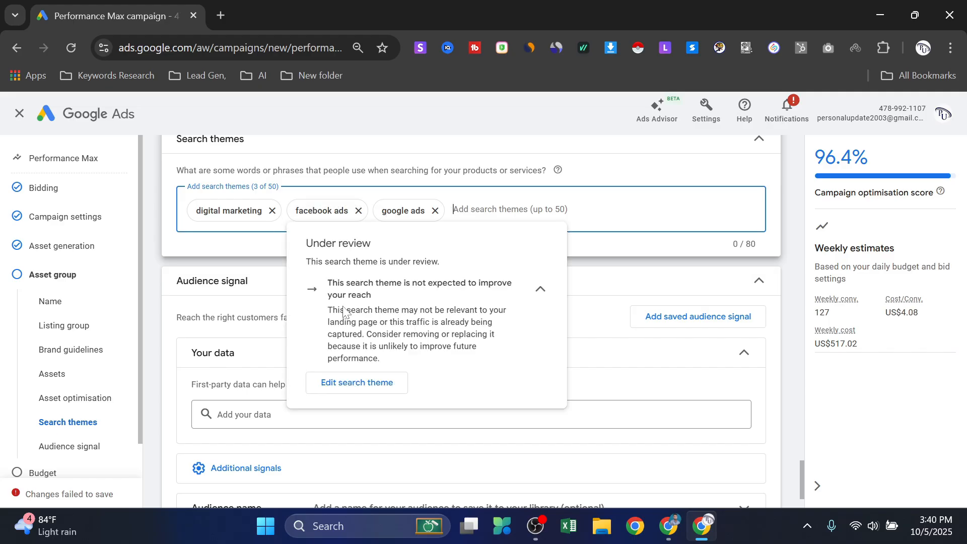
pyautogui.scroll(-2, 298, 316)
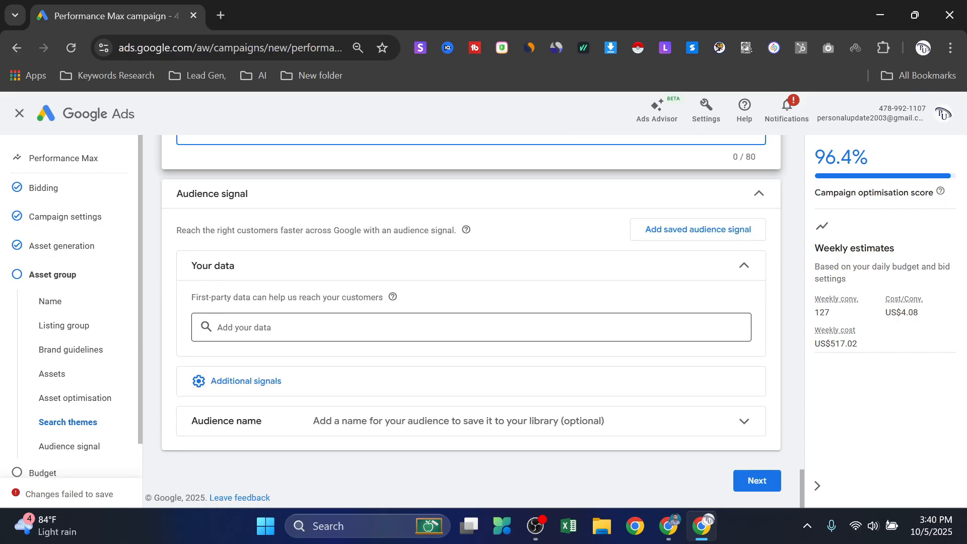
pyautogui.click(471, 328)
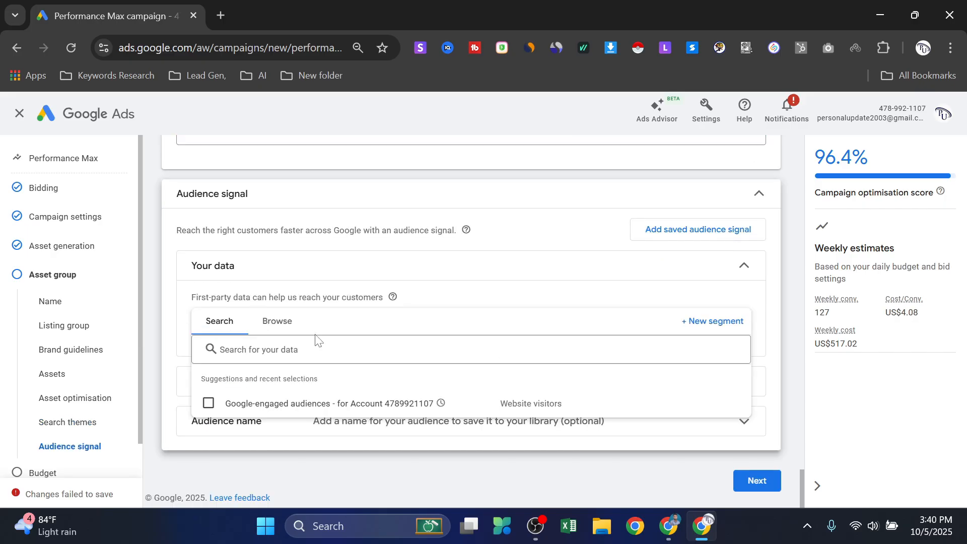
pyautogui.click(317, 342)
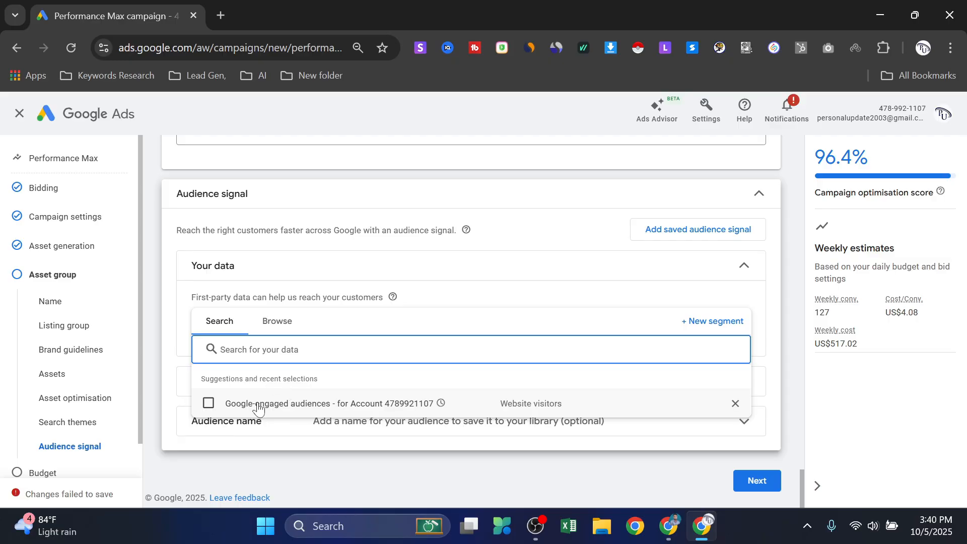
pyautogui.click(285, 374)
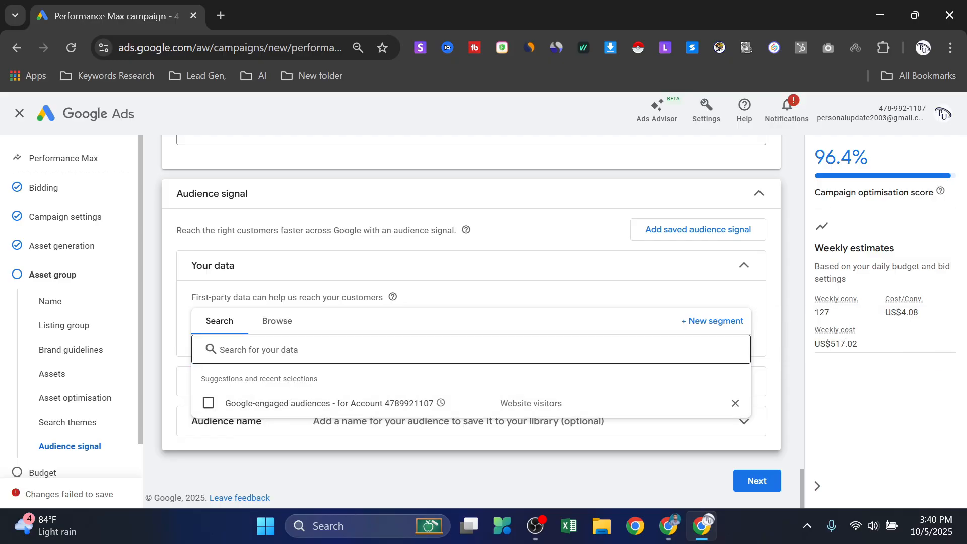
pyautogui.click(243, 434)
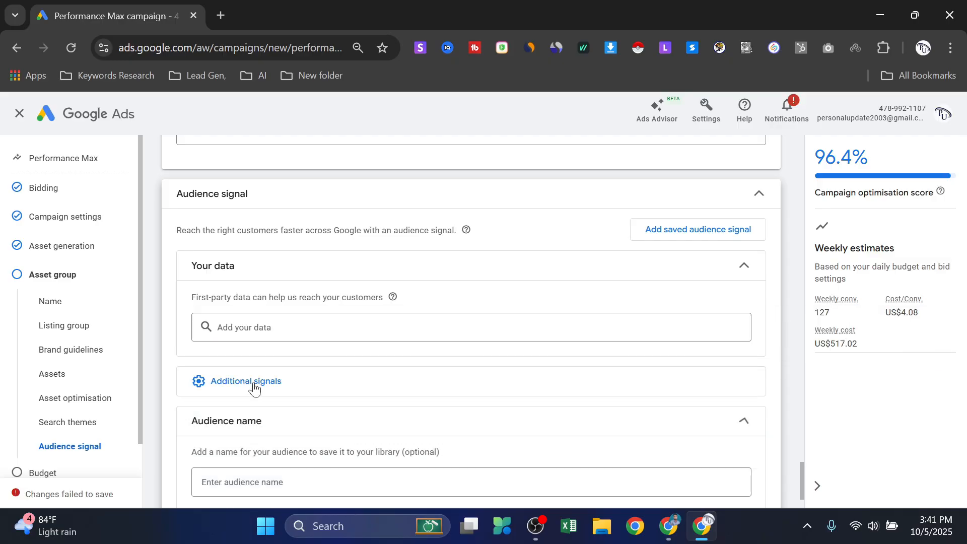
pyautogui.click(266, 330)
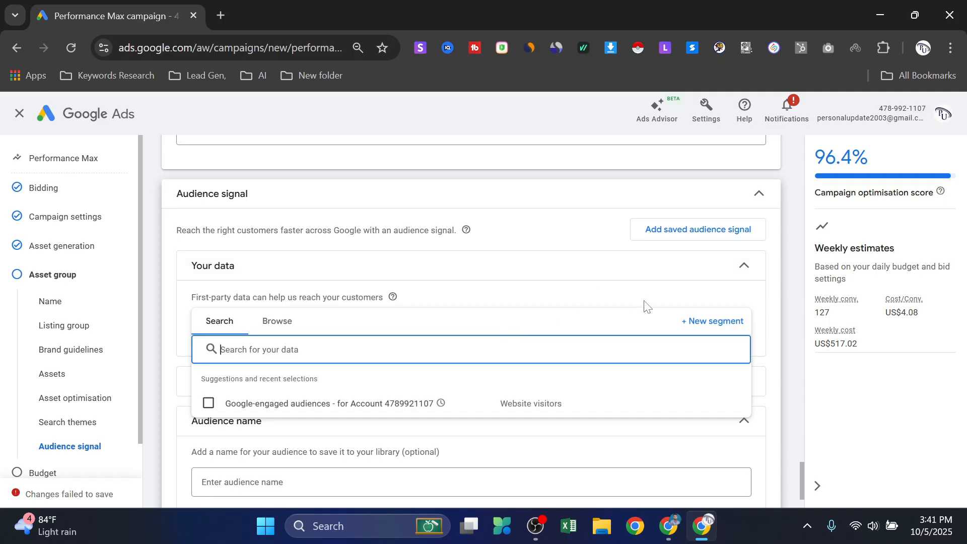
pyautogui.click(717, 328)
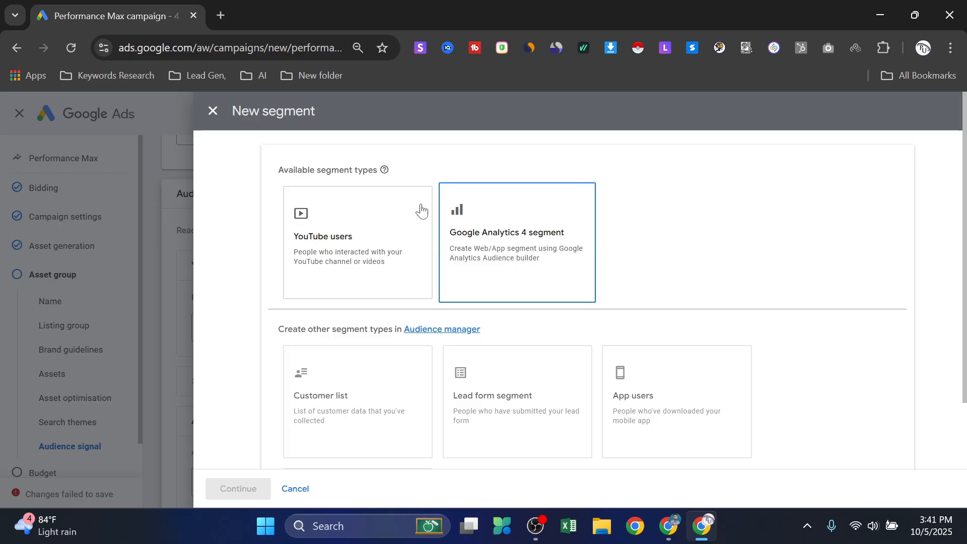
pyautogui.click(214, 111)
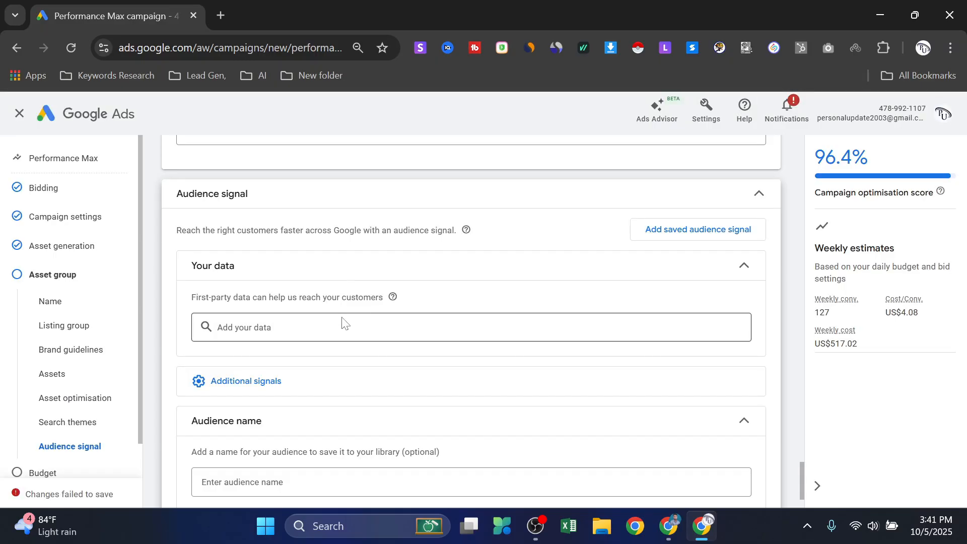
# - Name the audience digital marketing and continue to the campaign budget
pyautogui.scroll(-2, 342, 323)
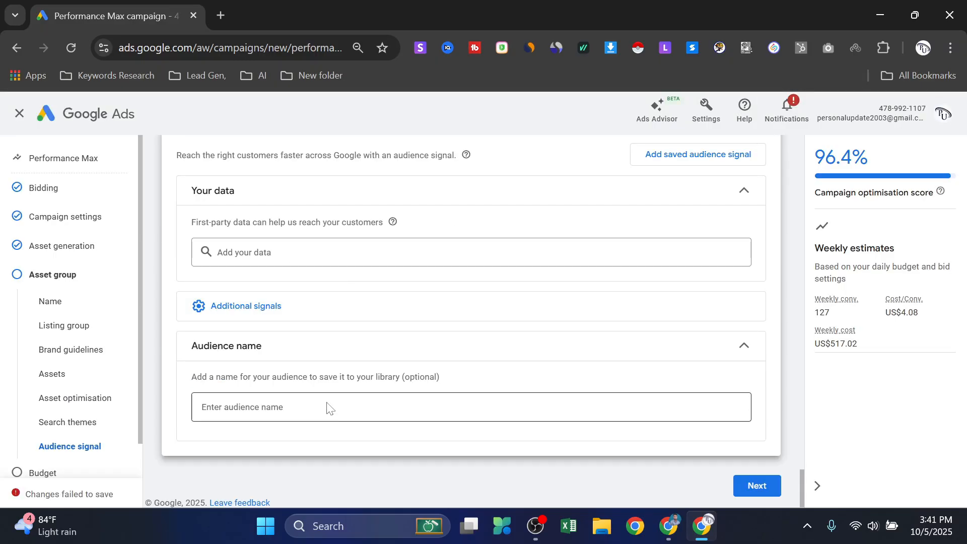
pyautogui.click(202, 407)
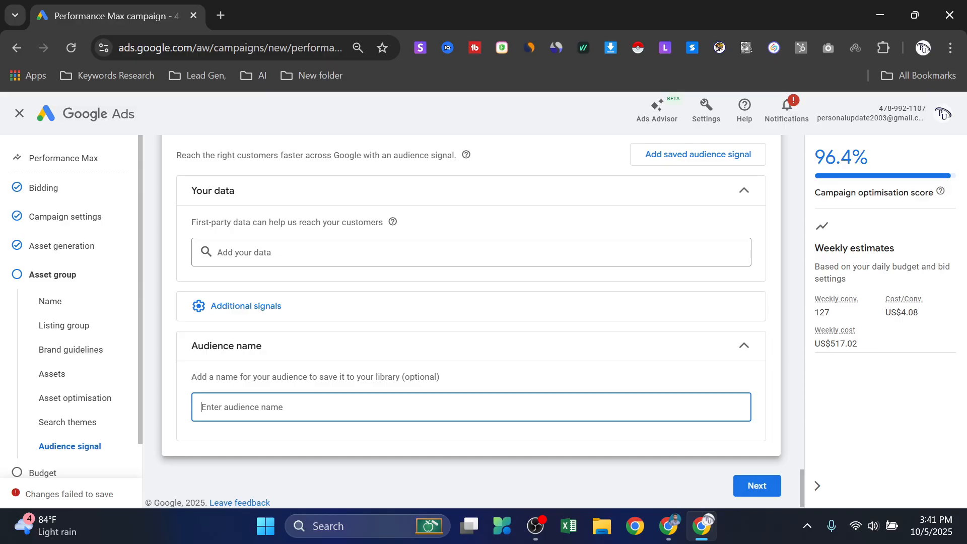
pyautogui.write('digital marketing')
pyautogui.scroll(-1, 400, 397)
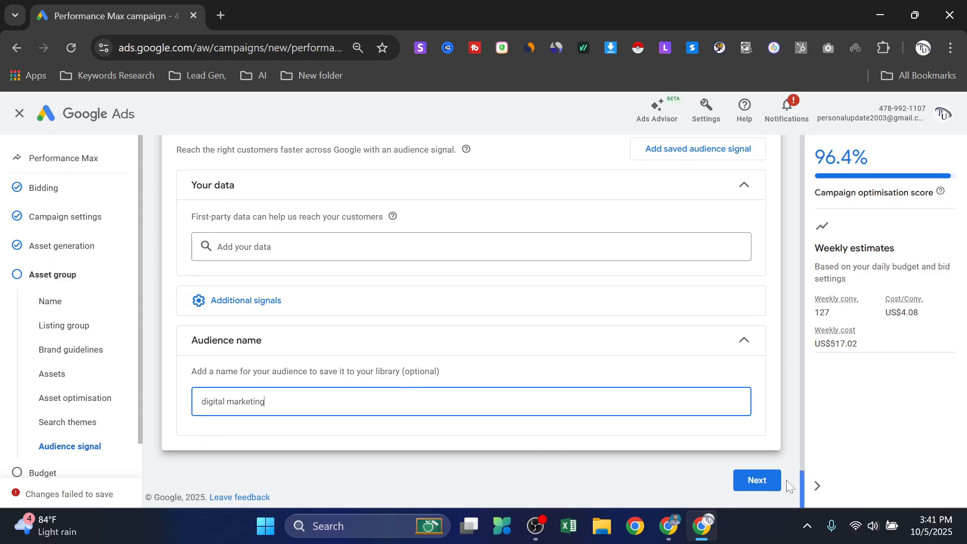
pyautogui.click(770, 489)
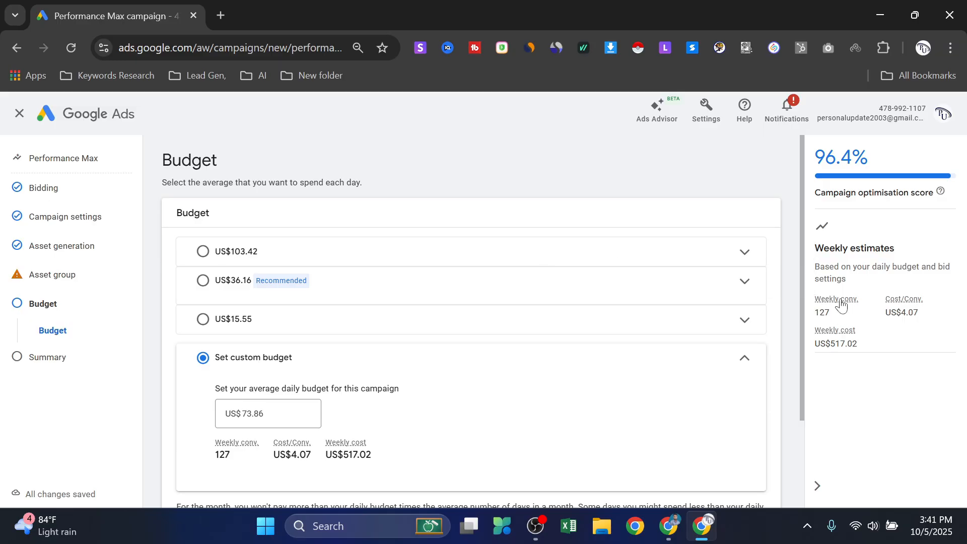
# - Set the campaign's average daily budget to the recommended US$36.16 and check its weekly cost estimate
pyautogui.moveTo(841, 305)
pyautogui.moveTo(915, 307)
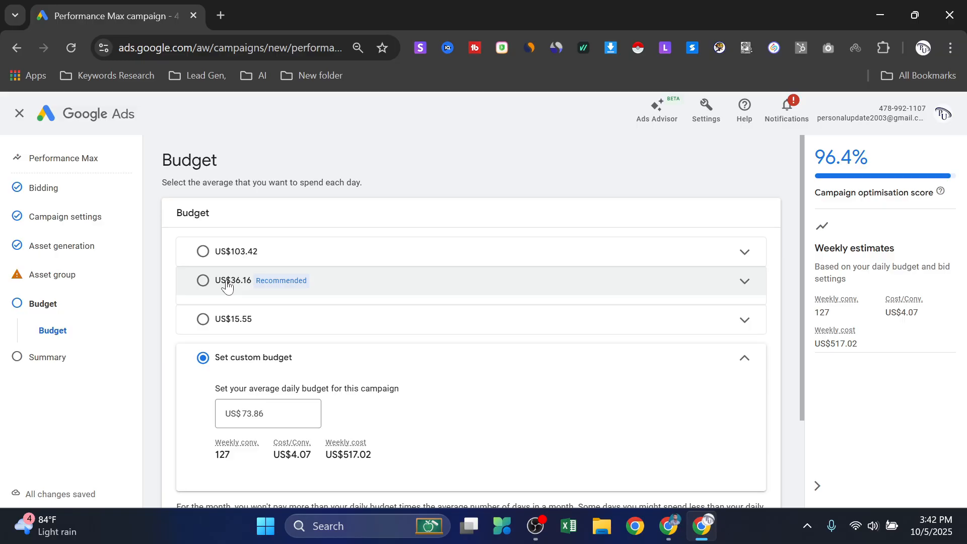
pyautogui.click(203, 280)
pyautogui.scroll(-2, 312, 315)
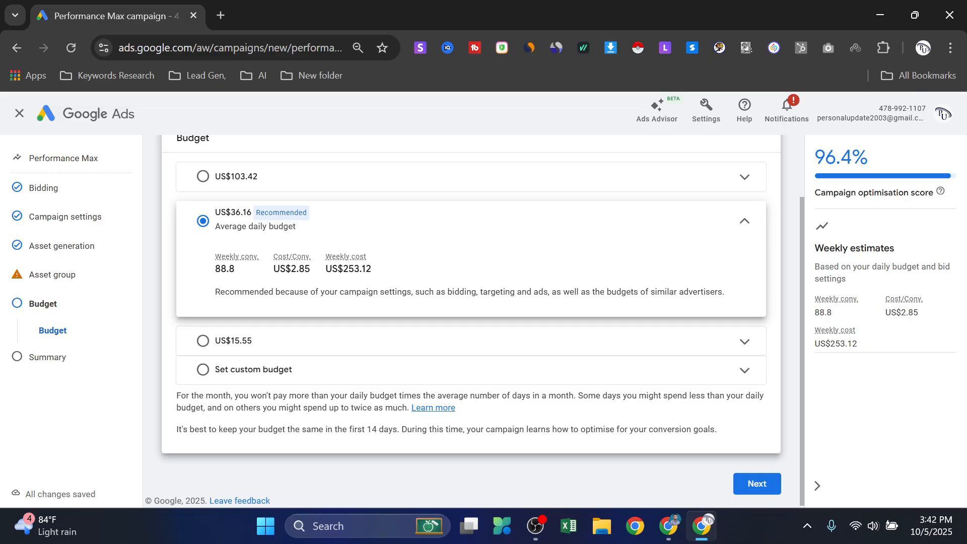
pyautogui.scroll(-1, 515, 363)
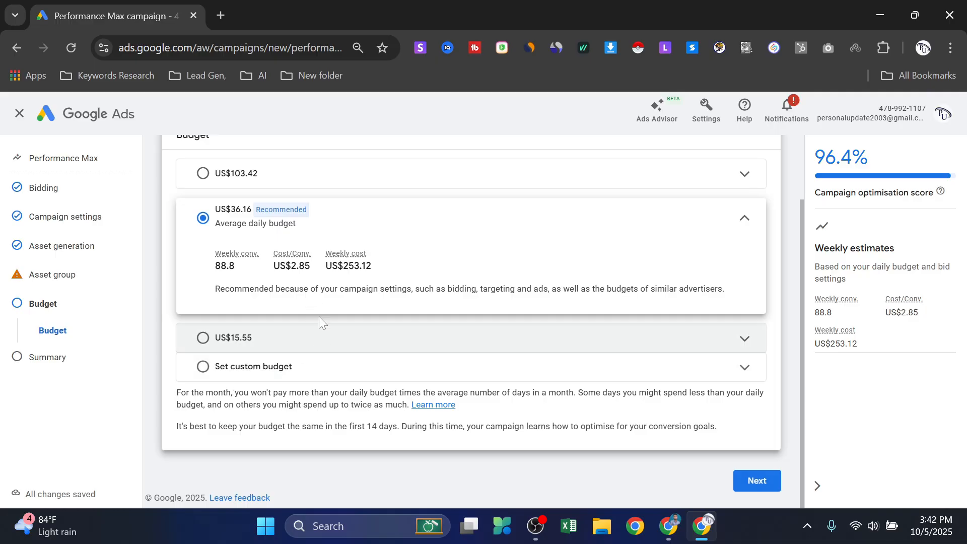
pyautogui.scroll(2, 337, 333)
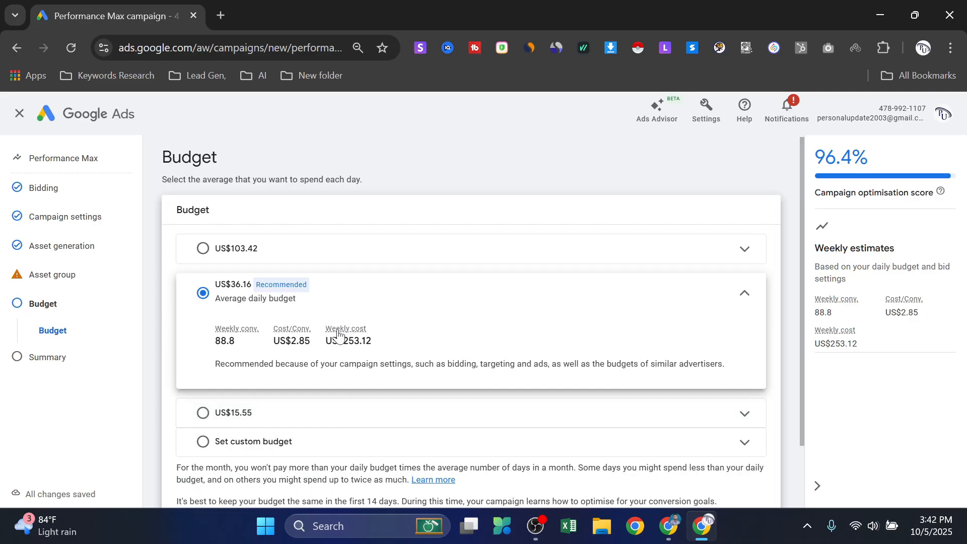
pyautogui.moveTo(339, 334)
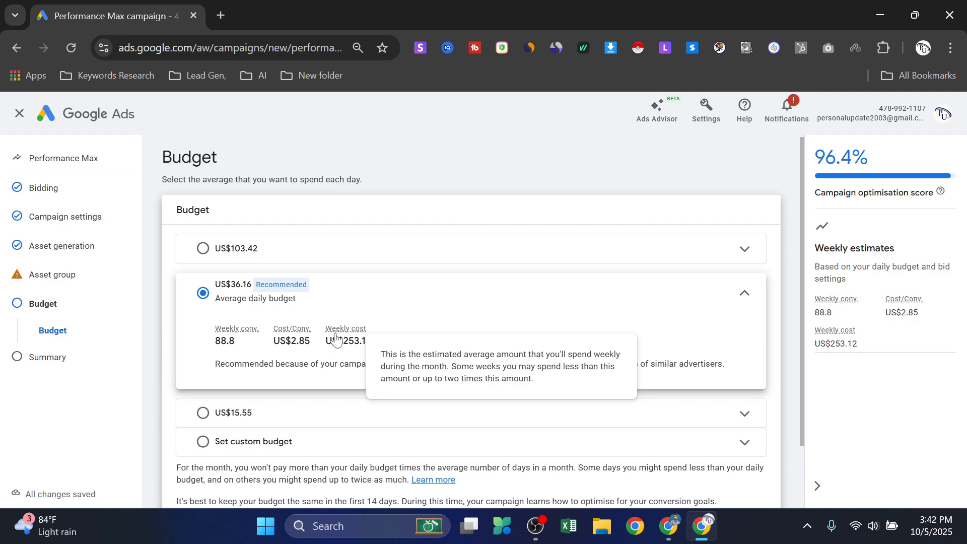
pyautogui.scroll(-2, 336, 339)
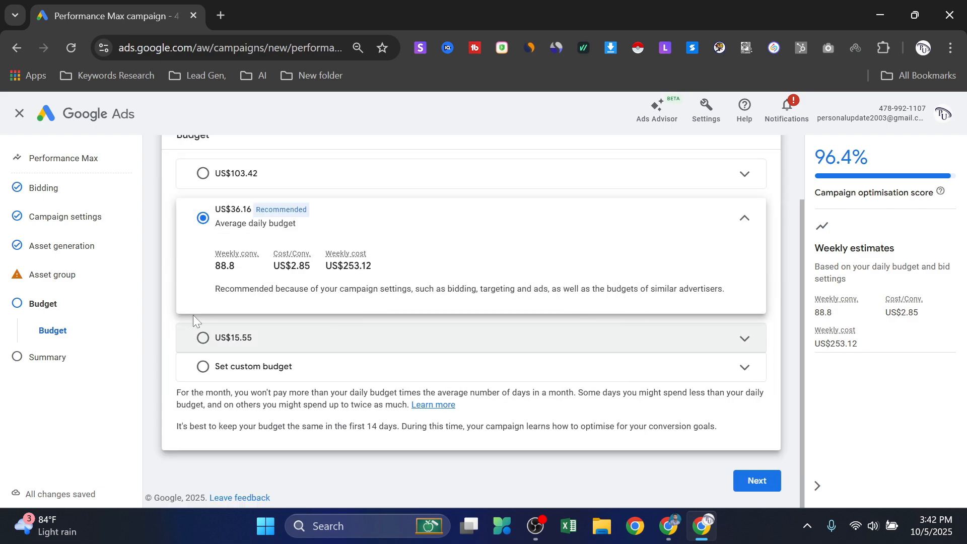
pyautogui.scroll(2, 259, 307)
pyautogui.scroll(-2, 311, 328)
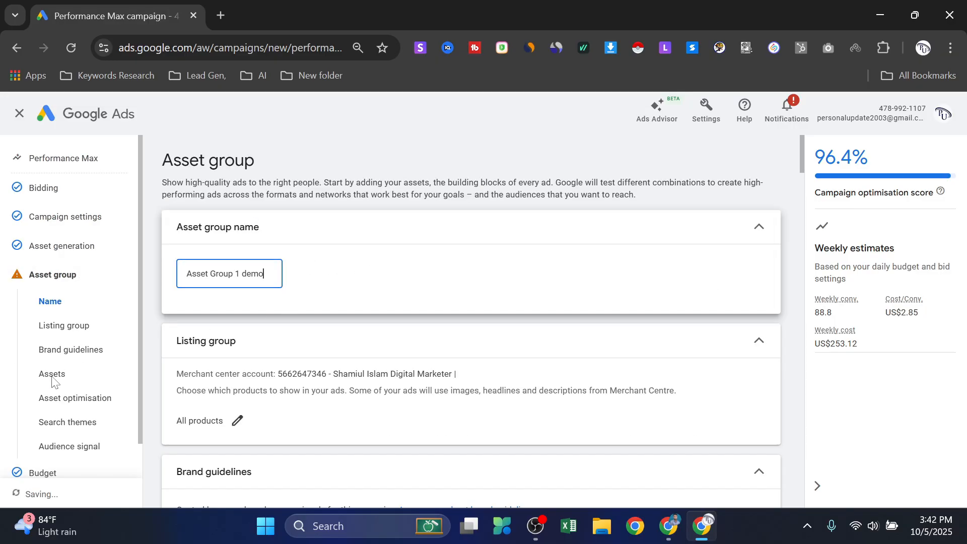
# - Return from the asset group to the budget and continue to the campaign summary
pyautogui.scroll(-4, 52, 381)
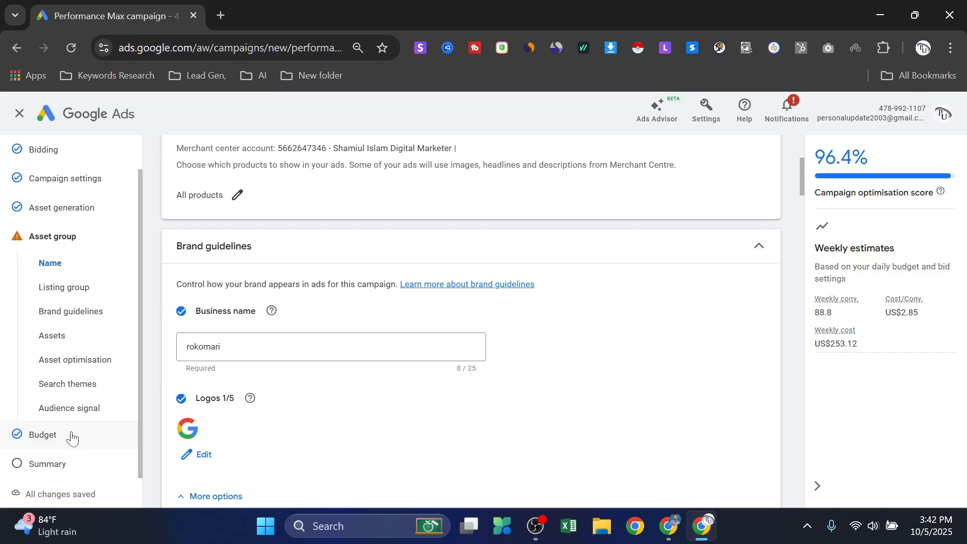
pyautogui.click(72, 438)
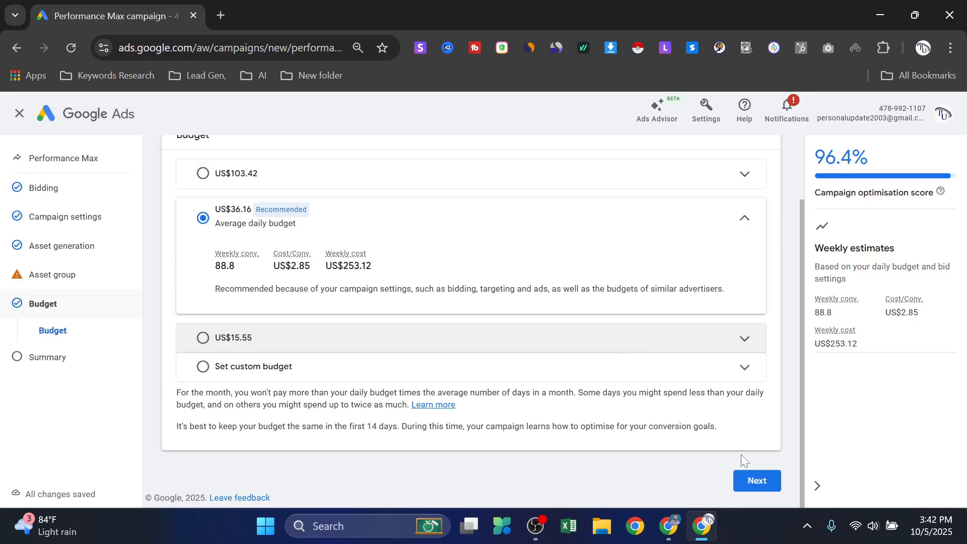
pyautogui.click(749, 476)
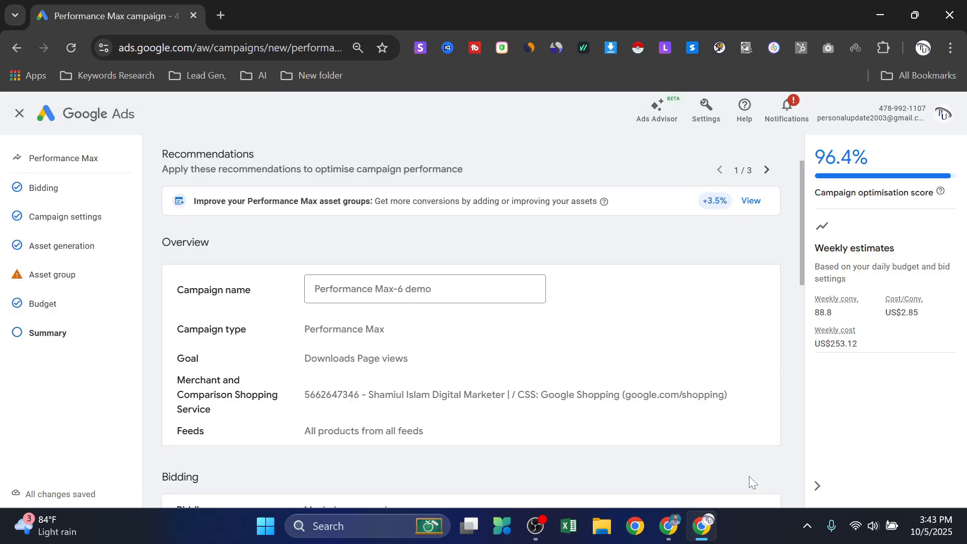
# - Review the campaign summary's overview, bidding, campaign settings, asset group and budget before publishing
pyautogui.scroll(-2, 456, 289)
pyautogui.scroll(2, 456, 291)
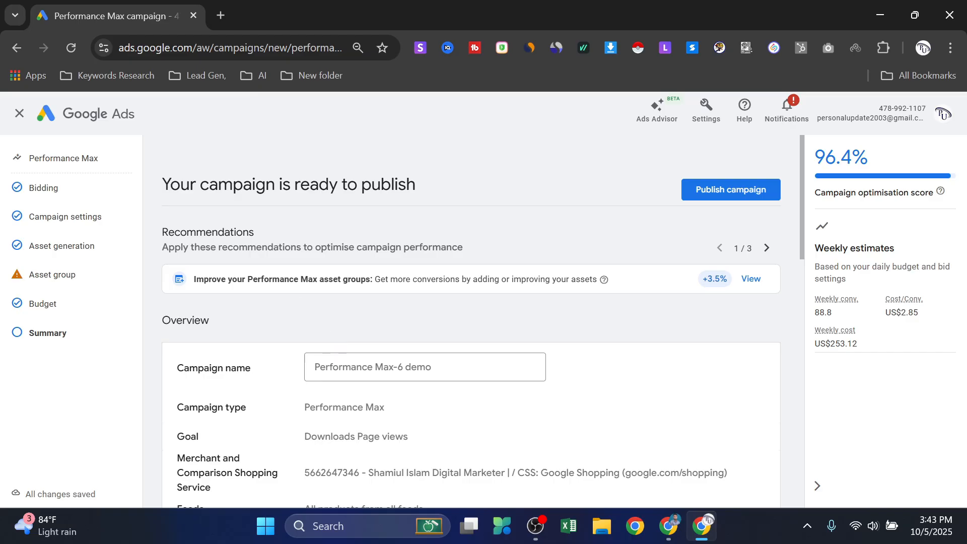
pyautogui.scroll(-1, 574, 280)
pyautogui.scroll(-4, 383, 277)
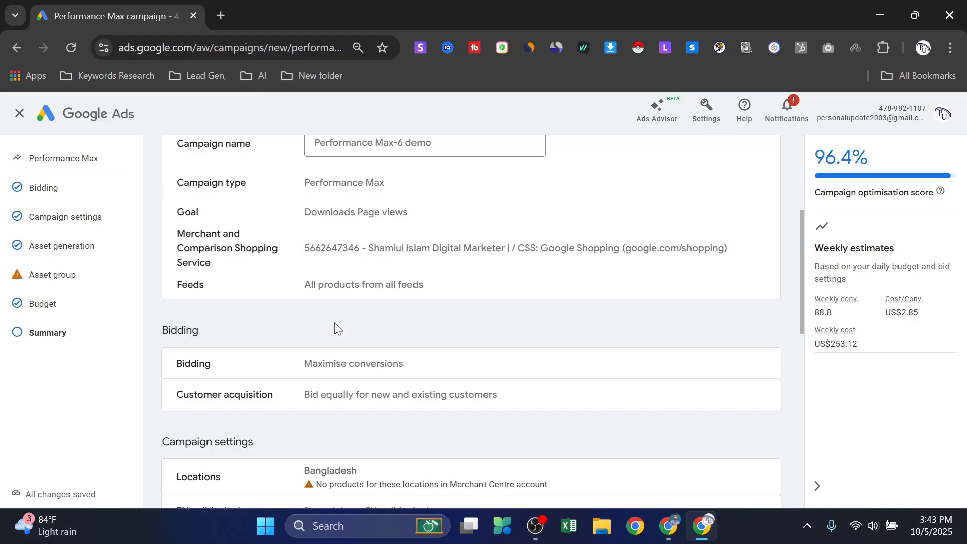
pyautogui.scroll(-3, 352, 318)
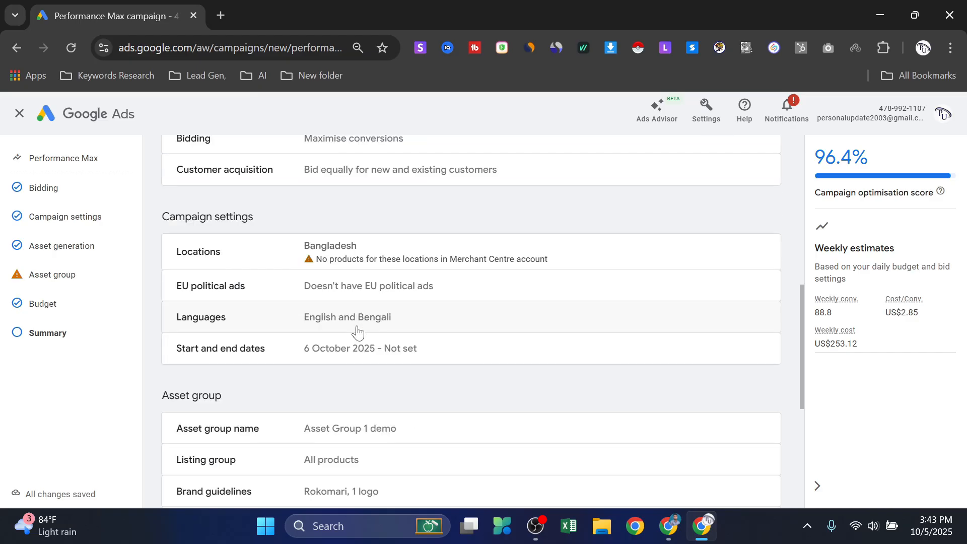
pyautogui.scroll(-3, 398, 302)
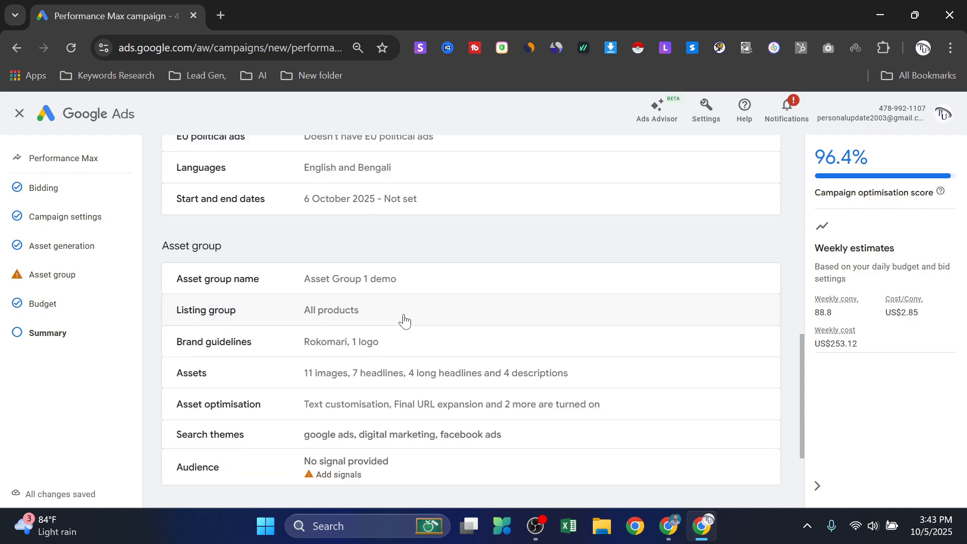
pyautogui.scroll(2, 403, 320)
pyautogui.scroll(-2, 400, 353)
pyautogui.scroll(-2, 390, 413)
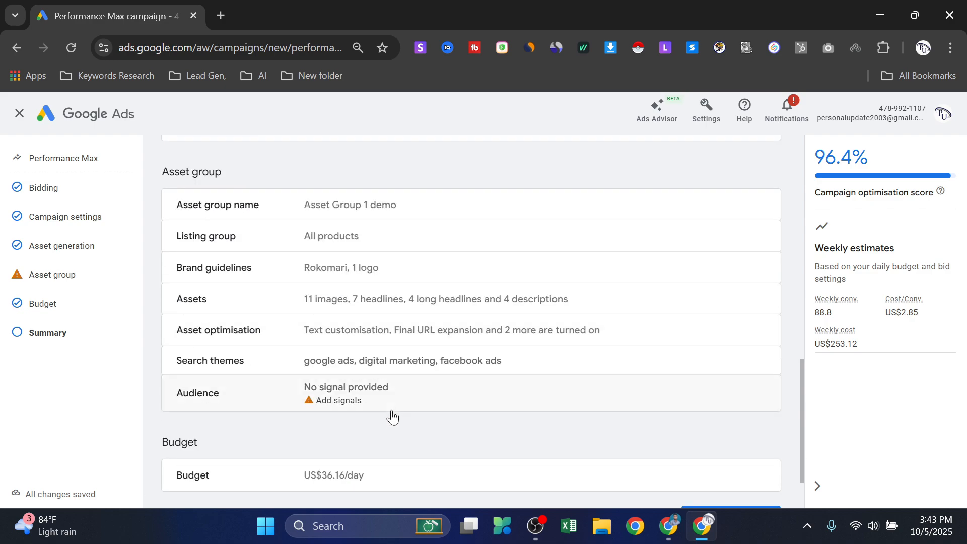
# - Recheck the summary's location, asset group, audience and budget entries, and switch to the Google Ads class outline in Google Docs
pyautogui.scroll(10, 388, 388)
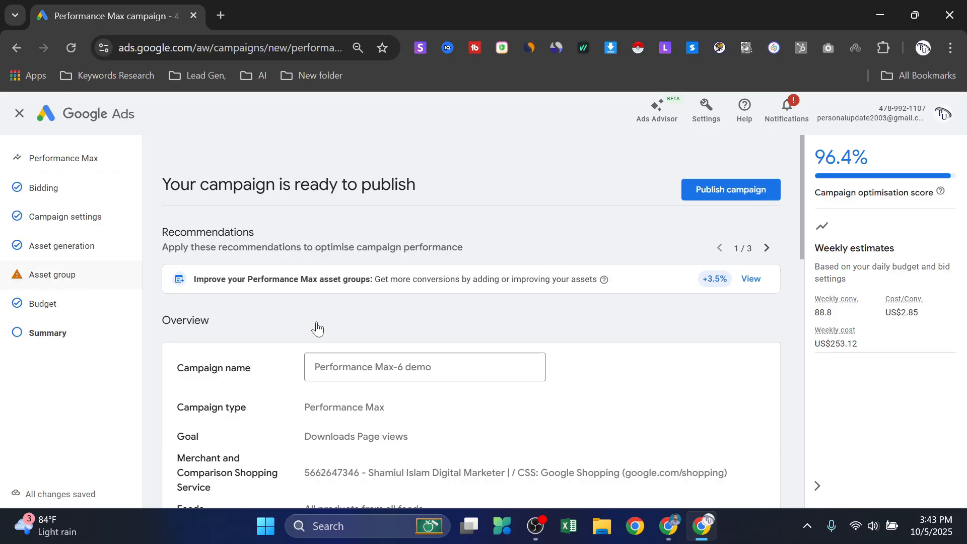
pyautogui.scroll(-9, 335, 372)
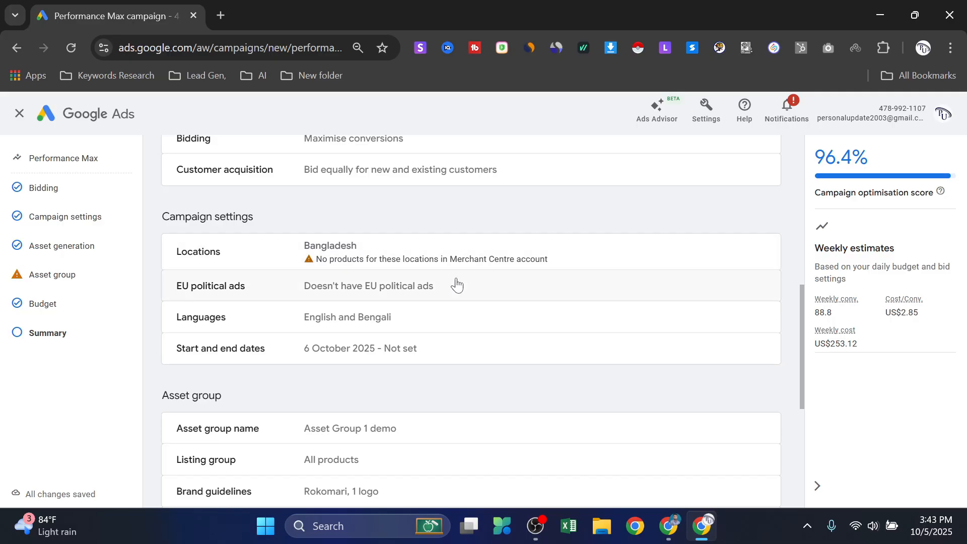
pyautogui.scroll(-1, 455, 283)
pyautogui.scroll(-3, 439, 285)
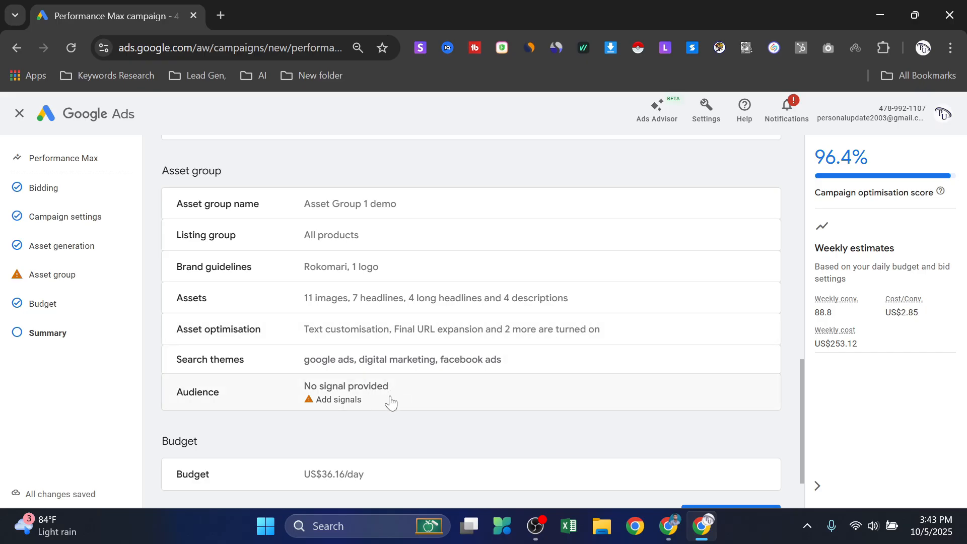
pyautogui.scroll(-2, 574, 276)
pyautogui.scroll(2, 635, 367)
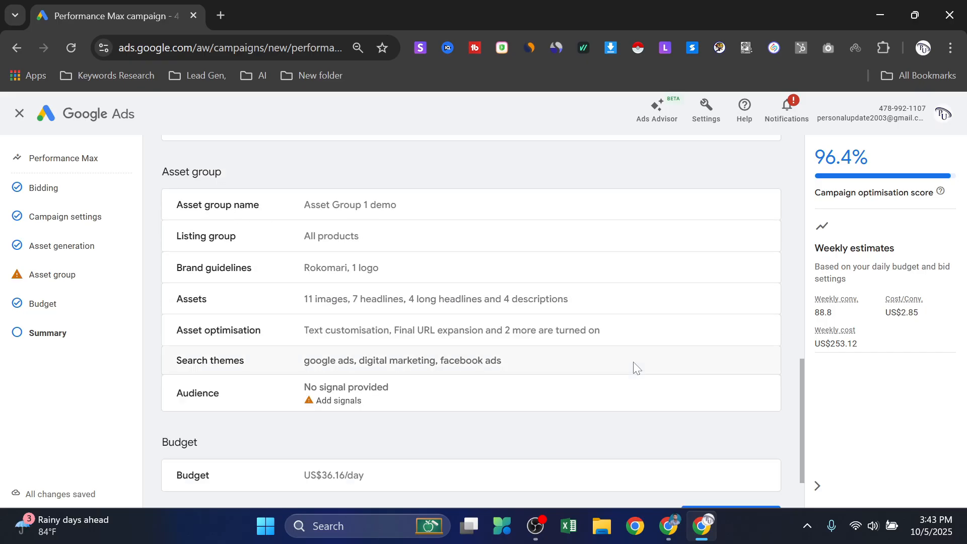
pyautogui.scroll(-1, 634, 368)
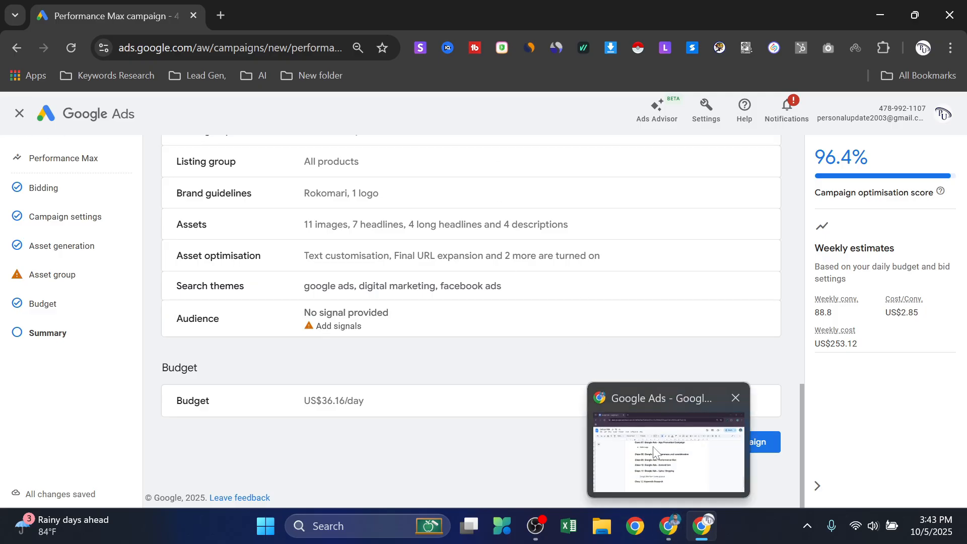
pyautogui.click(668, 529)
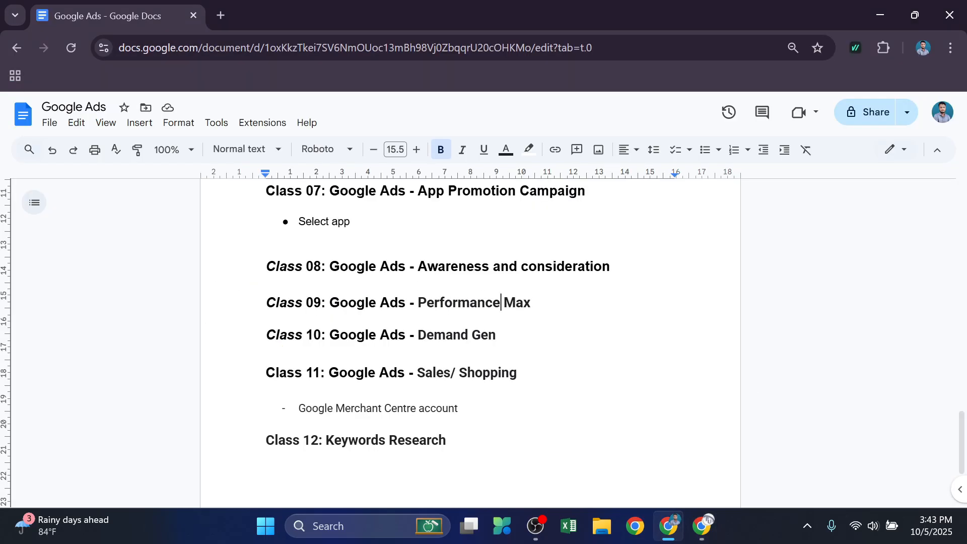